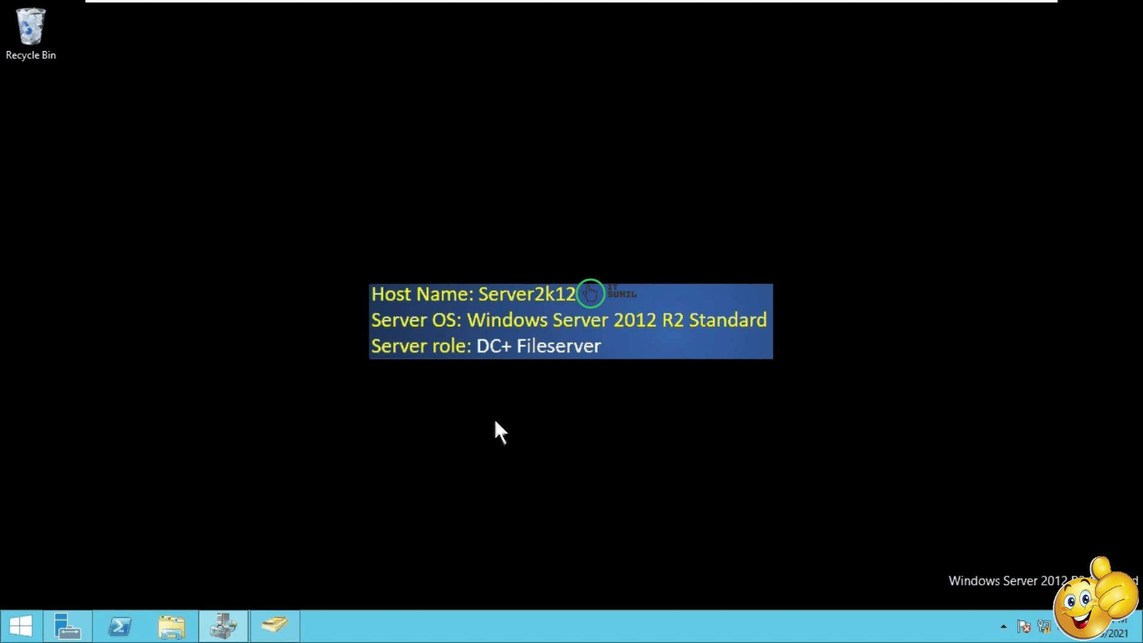
Step: Open File Explorer at This PC, listing Local Disk (C:), the DVD drive and Data (E:)
key("super+e")
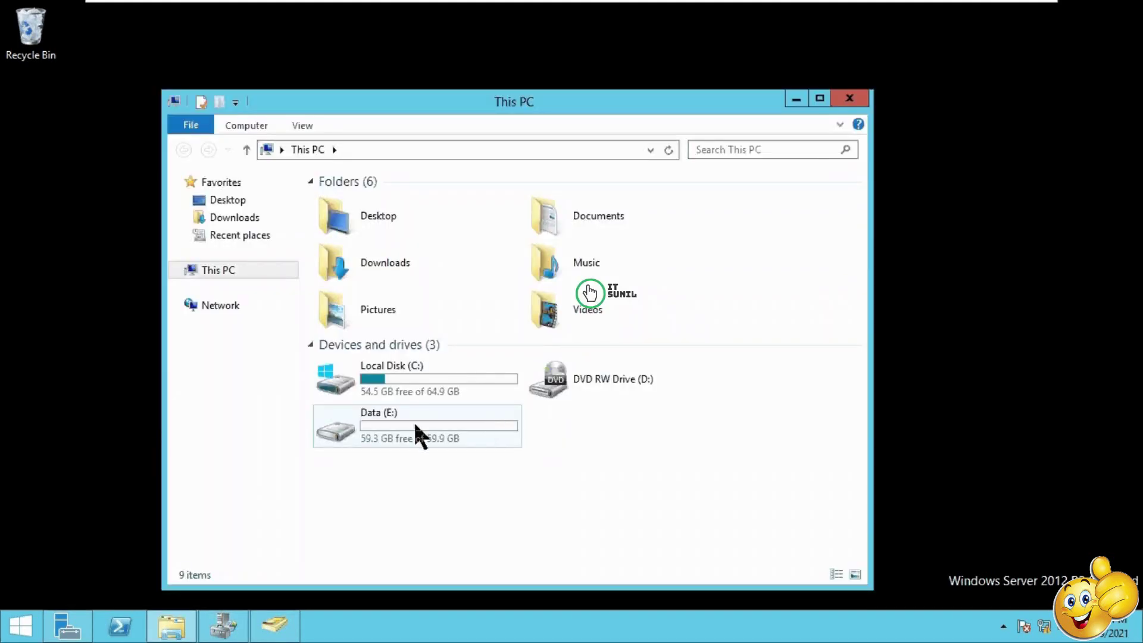
Step: Open Data (E:) and confirm that the Admin Dept and HR Dept folders are both empty
double_click(411, 420)
left_click(338, 218)
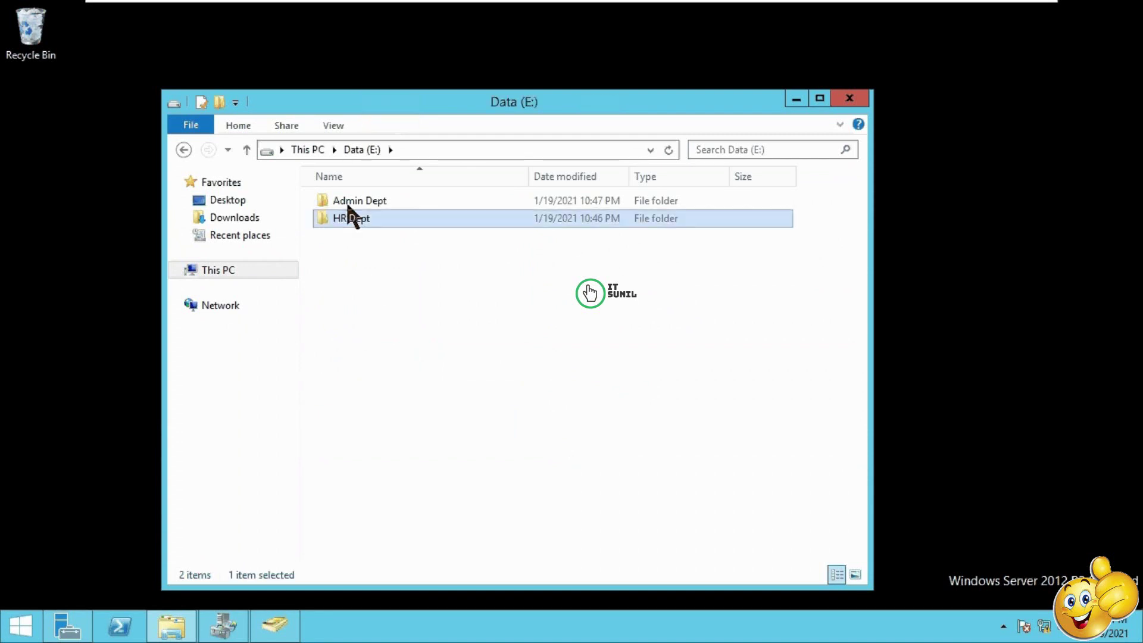
left_click(350, 202)
double_click(365, 202)
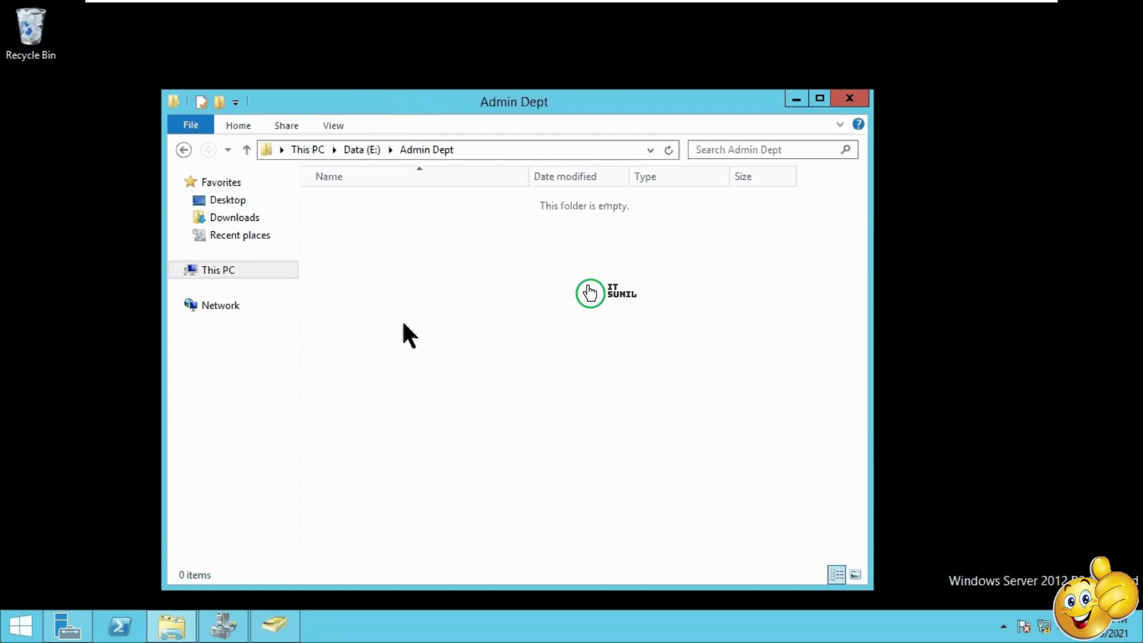
left_click(184, 150)
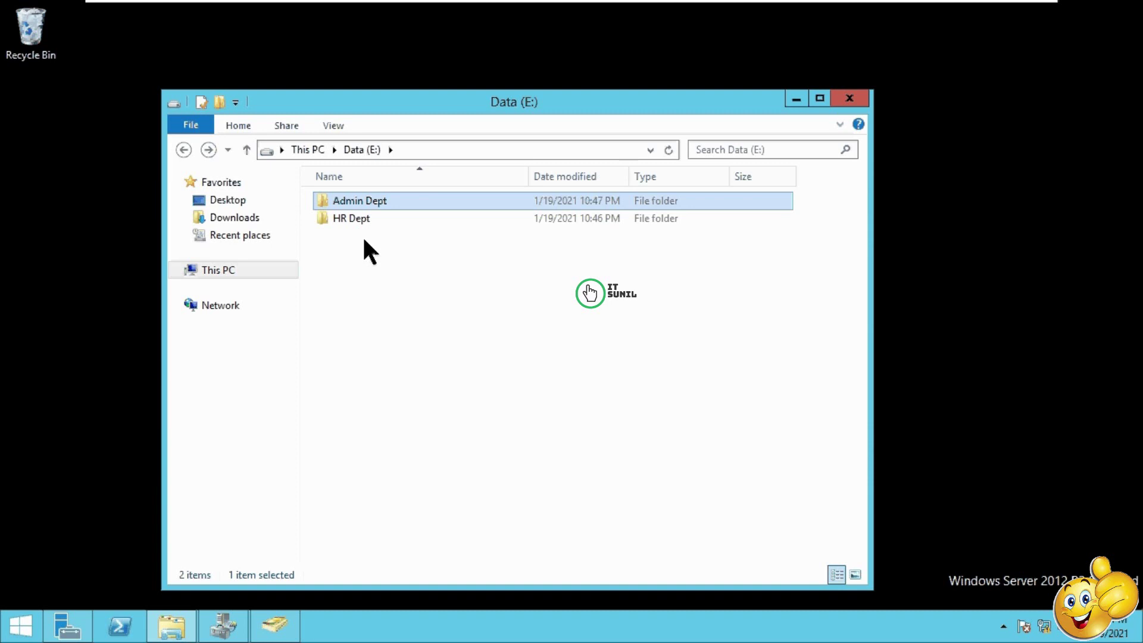
double_click(359, 221)
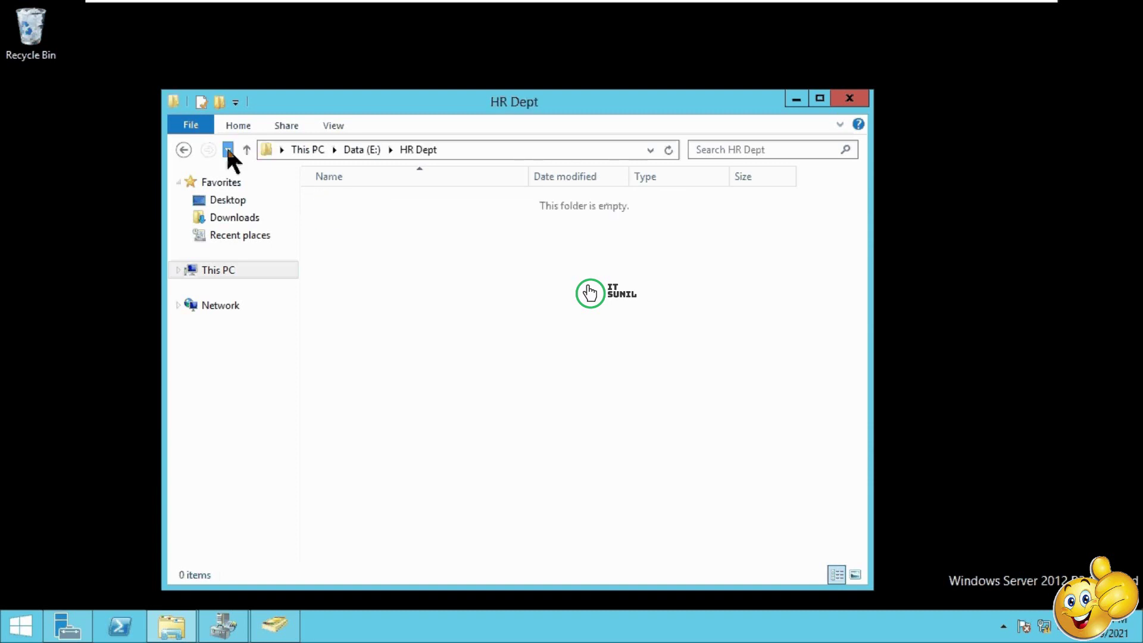
left_click(183, 149)
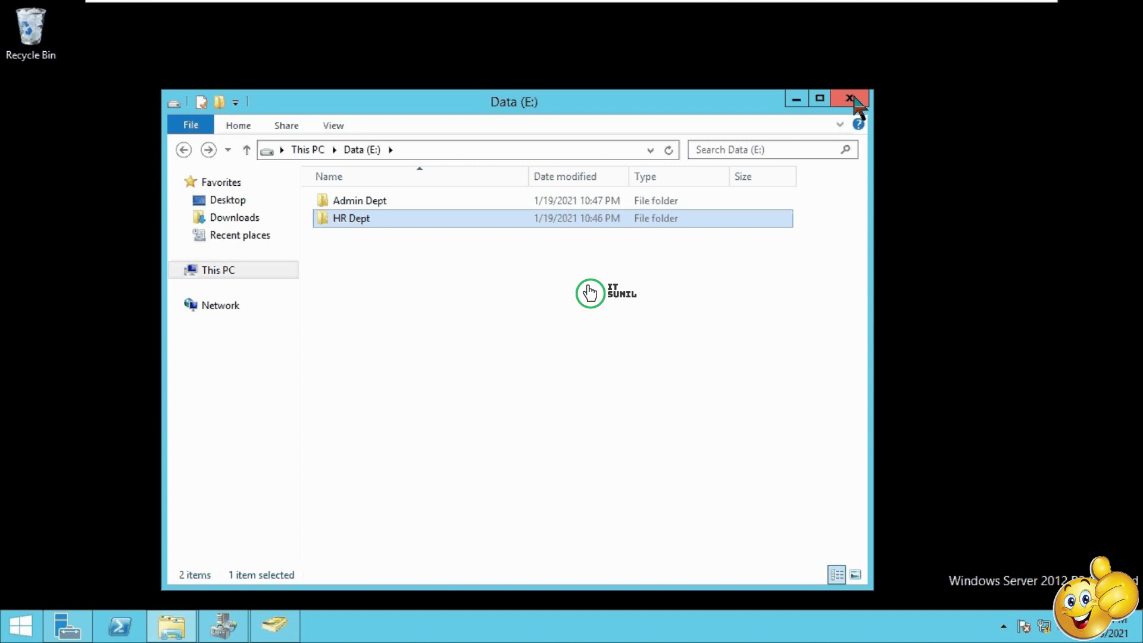
Step: Close the Data (E:) window, run dfsmgmt.msc, select the HR user account, and reopen File Explorer
left_click(853, 98)
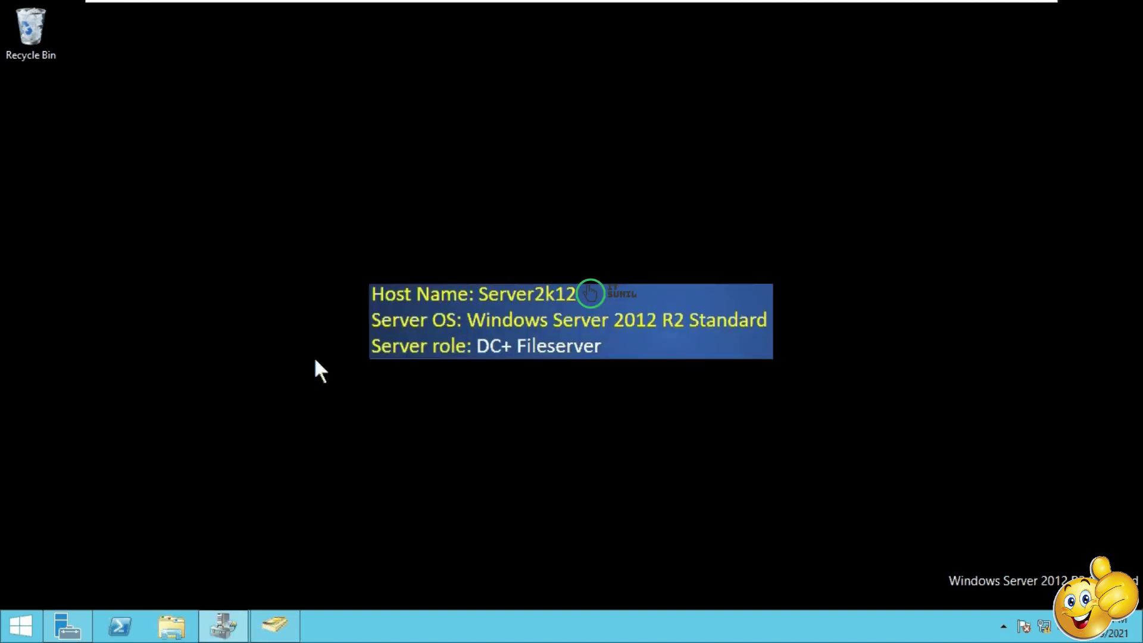
key("super+r")
type("dfsmgmt.msc")
key("Return")
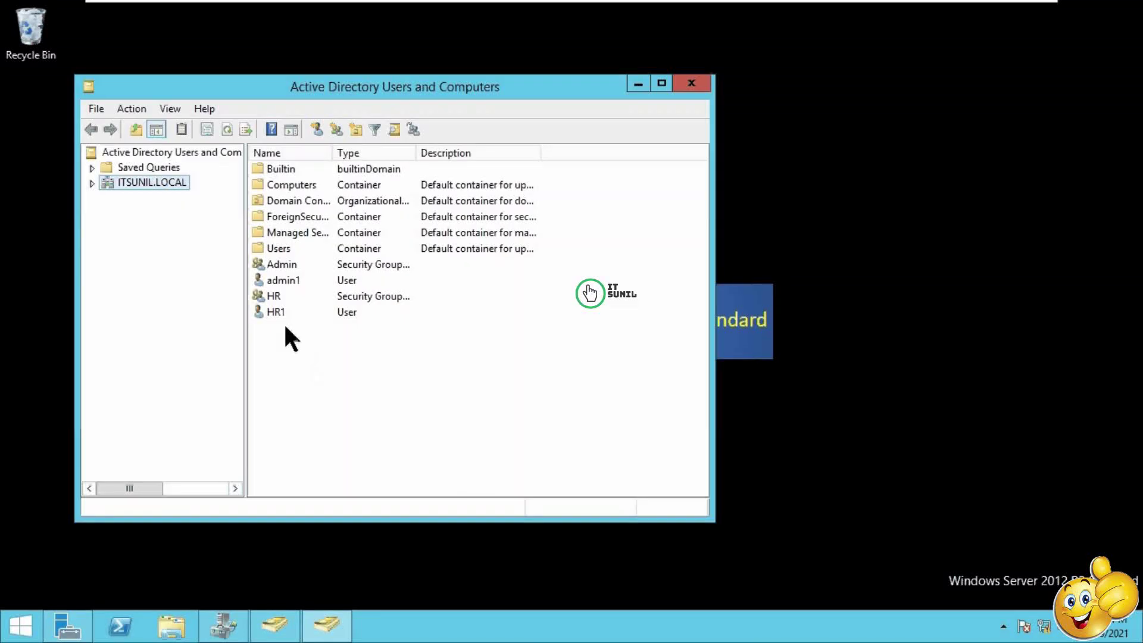
left_click(277, 314)
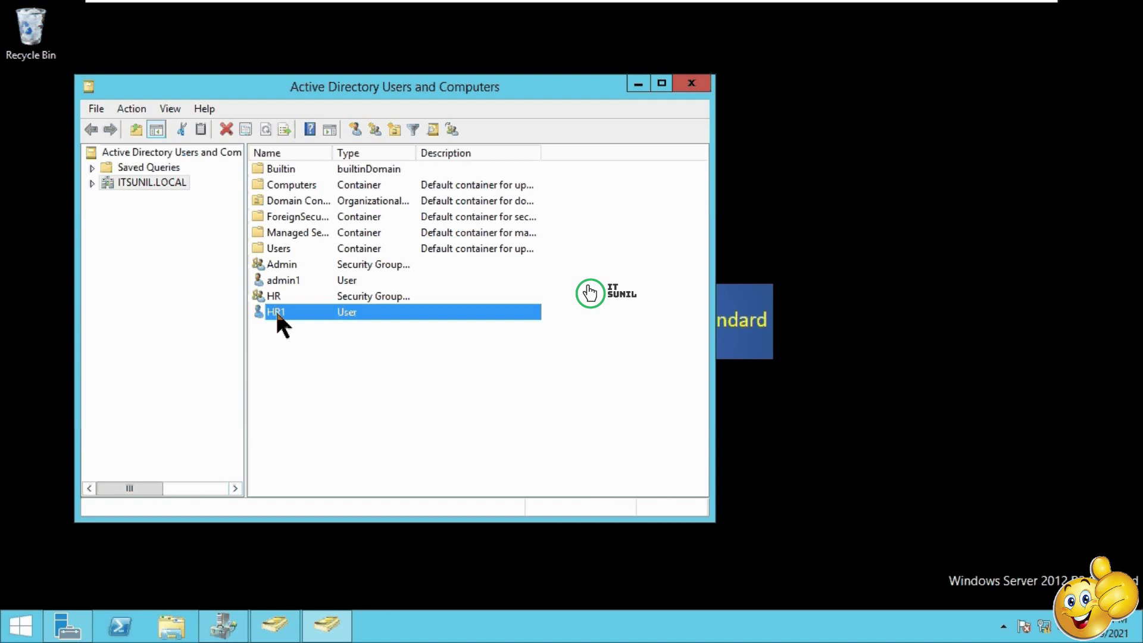
key("super+e")
Step: On Data (E:), add a new folder and name it 'Network Drive'
double_click(434, 429)
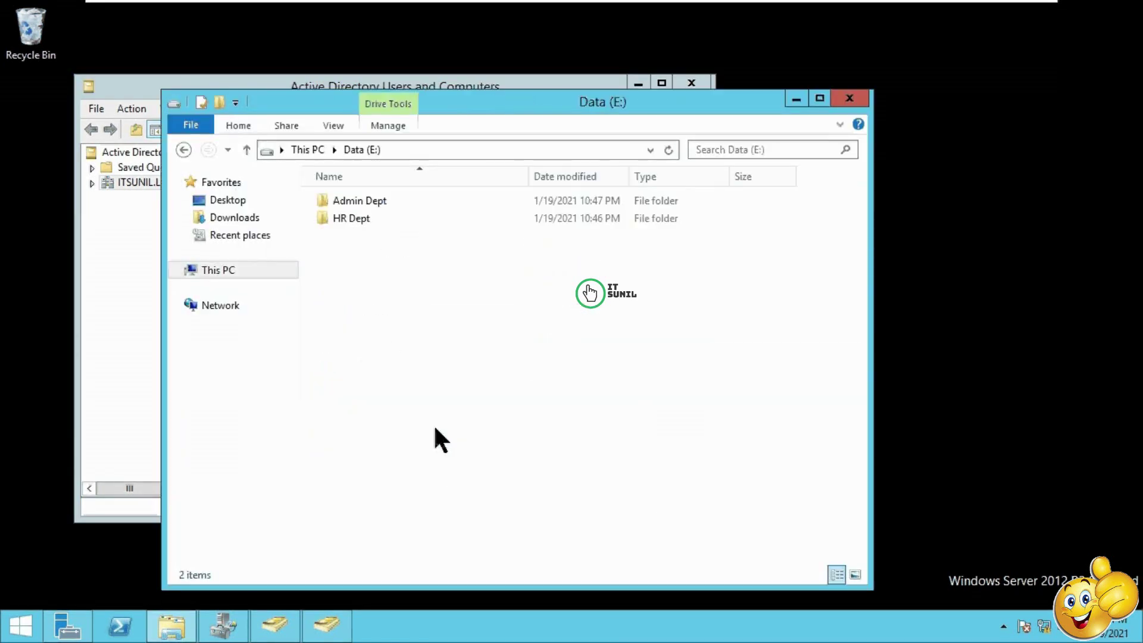
right_click(390, 338)
mouse_move(545, 521)
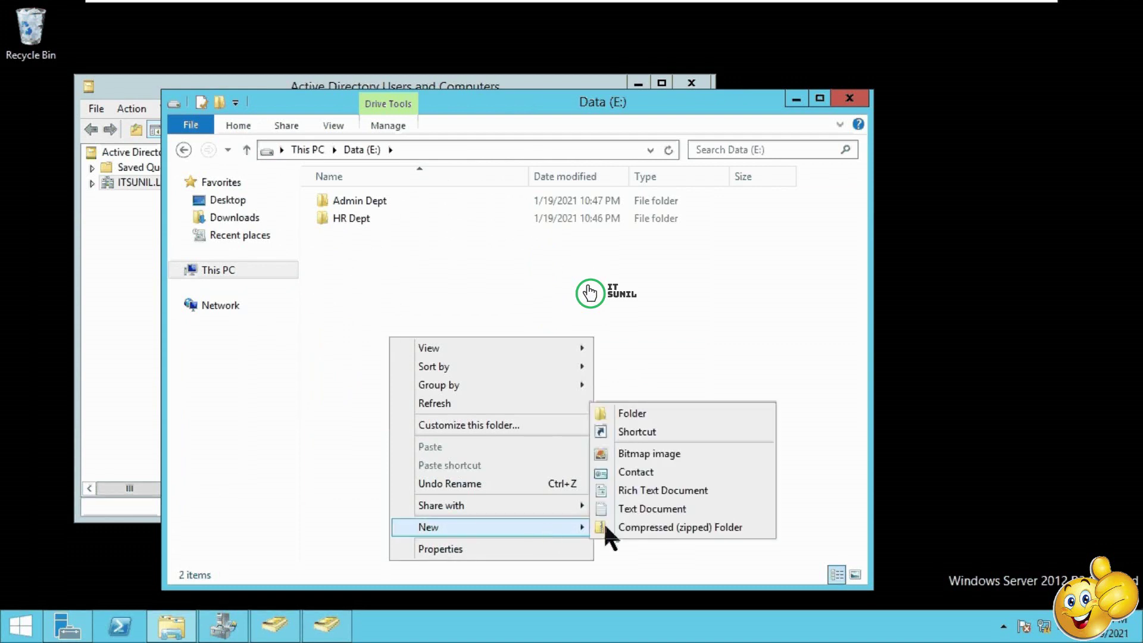
left_click(624, 415)
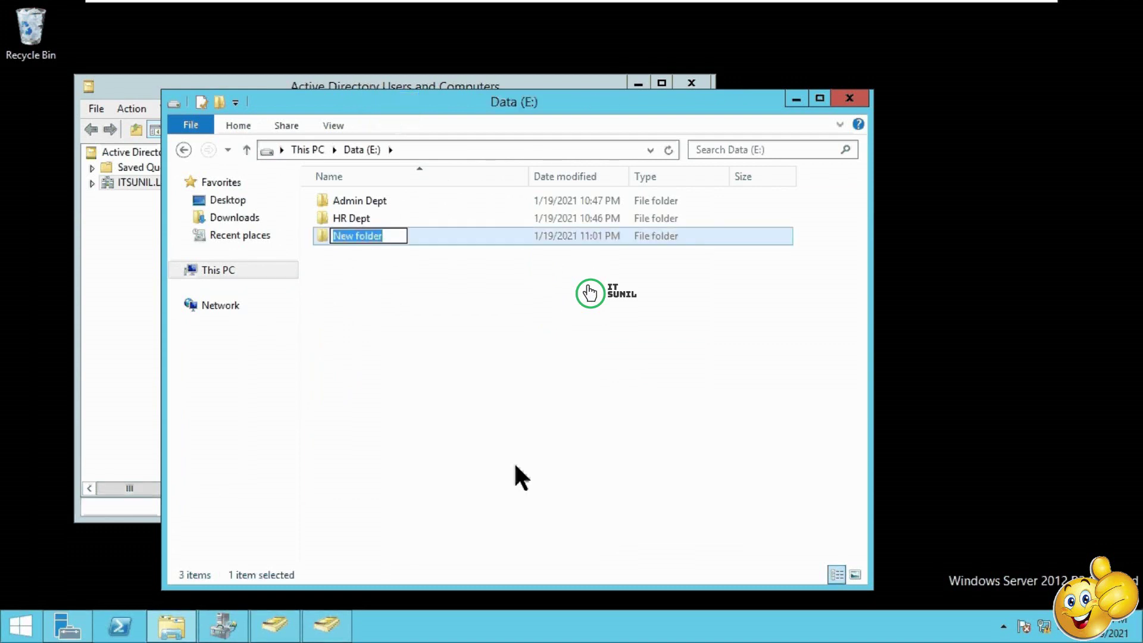
type("Netw")
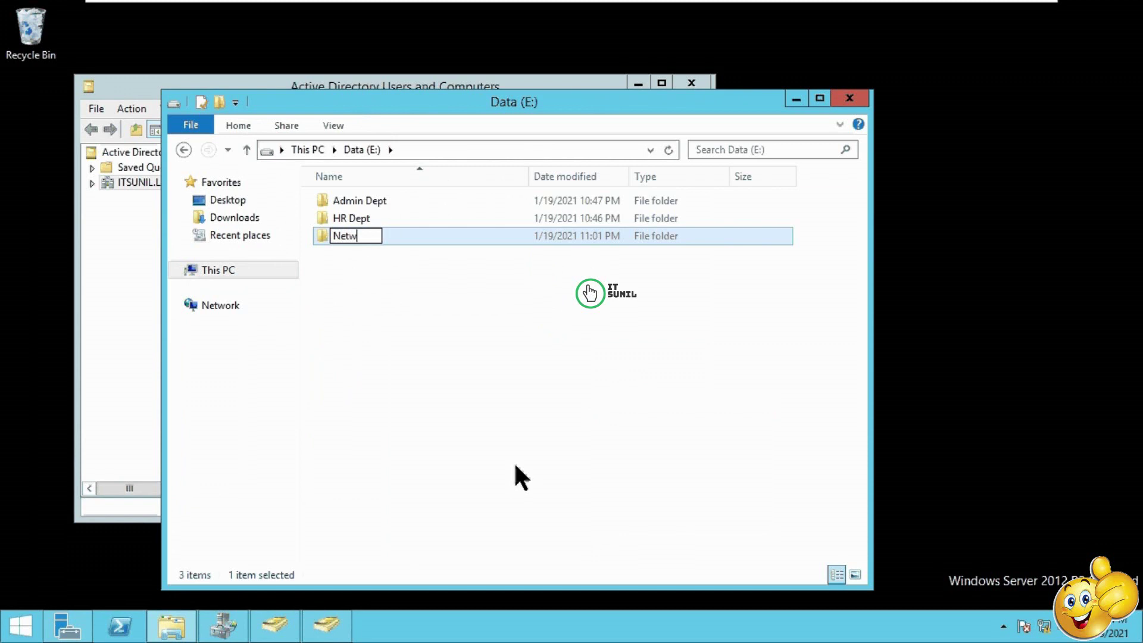
type("ork dri")
key("BackSpace")
key("BackSpace")
key("BackSpace")
key("BackSpace")
type("Driv")
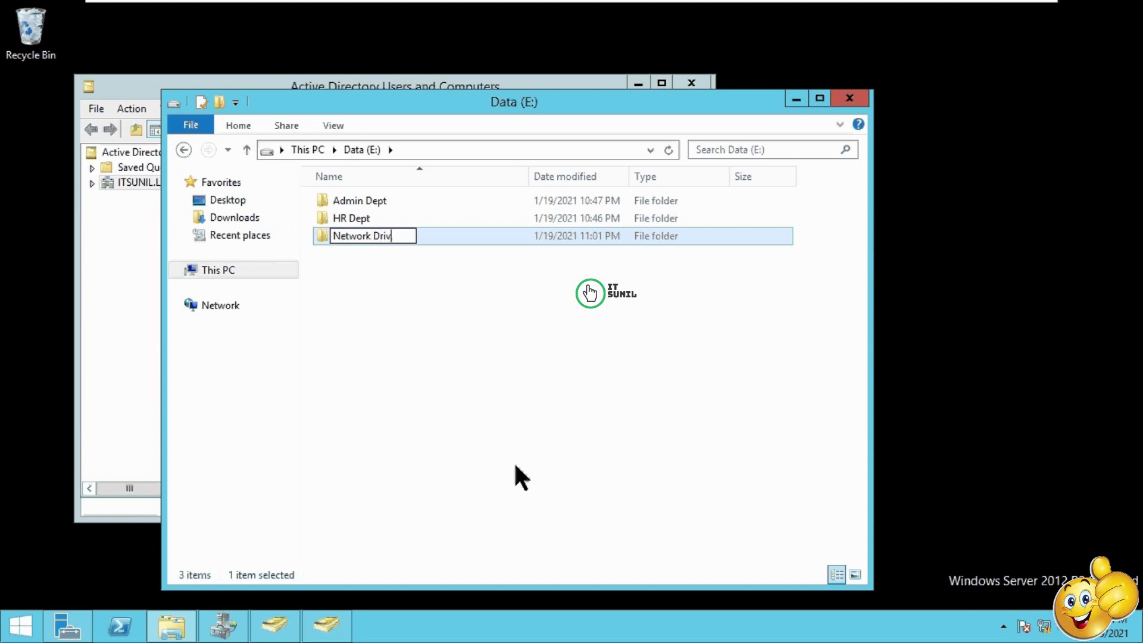
type("e")
left_click(503, 417)
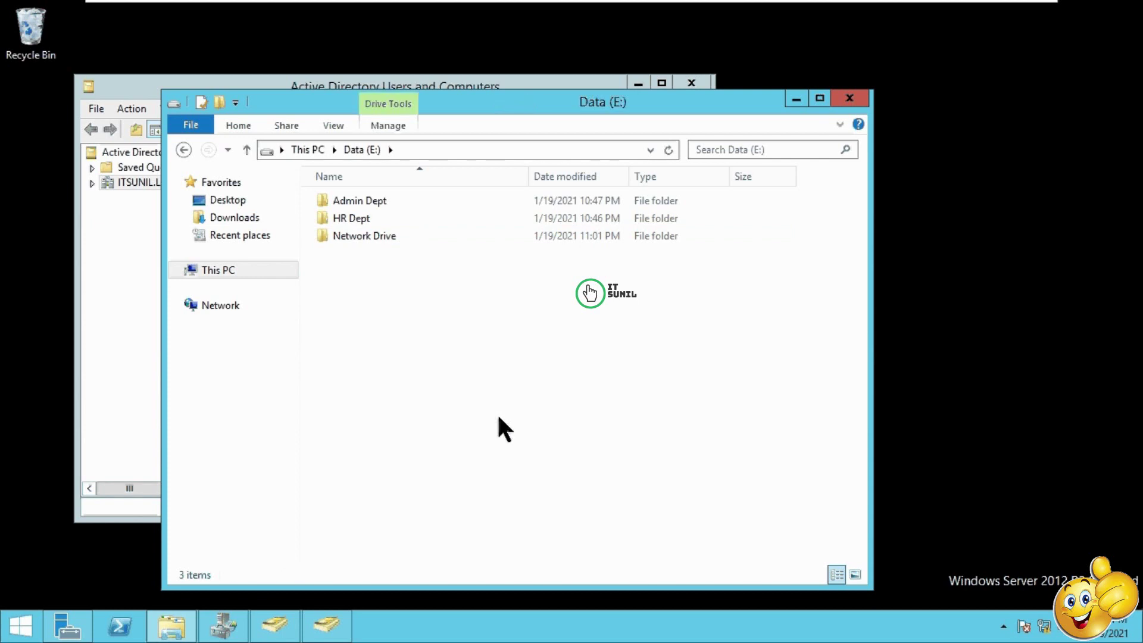
Step: Open Admin Dept's properties and turn on Share this folder in Advanced Sharing
left_click(356, 202)
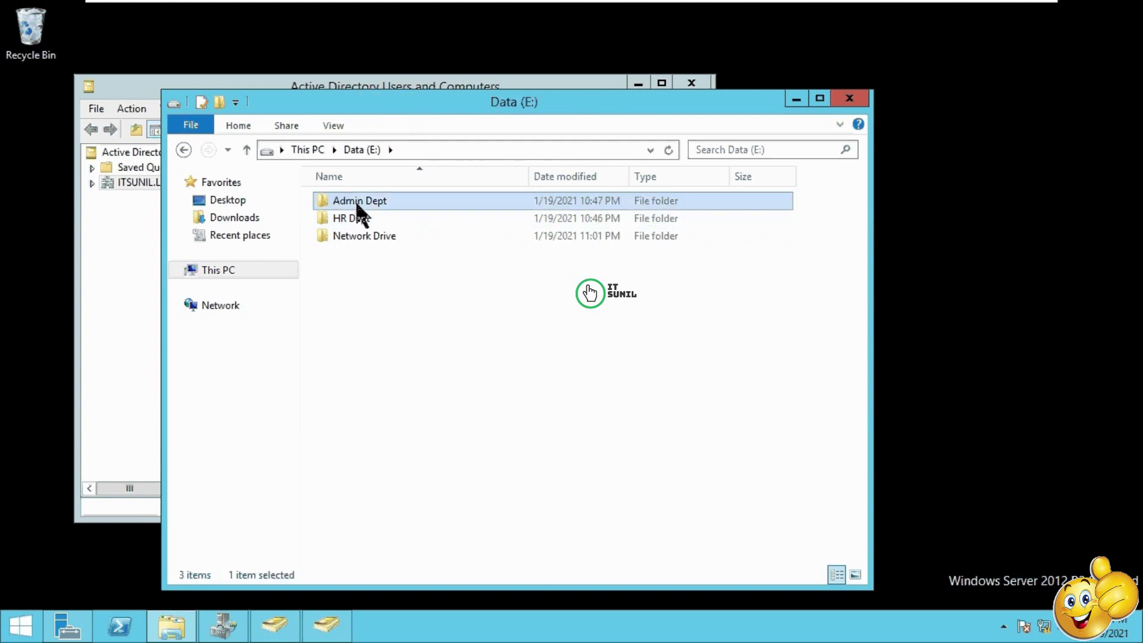
right_click(356, 202)
left_click(430, 454)
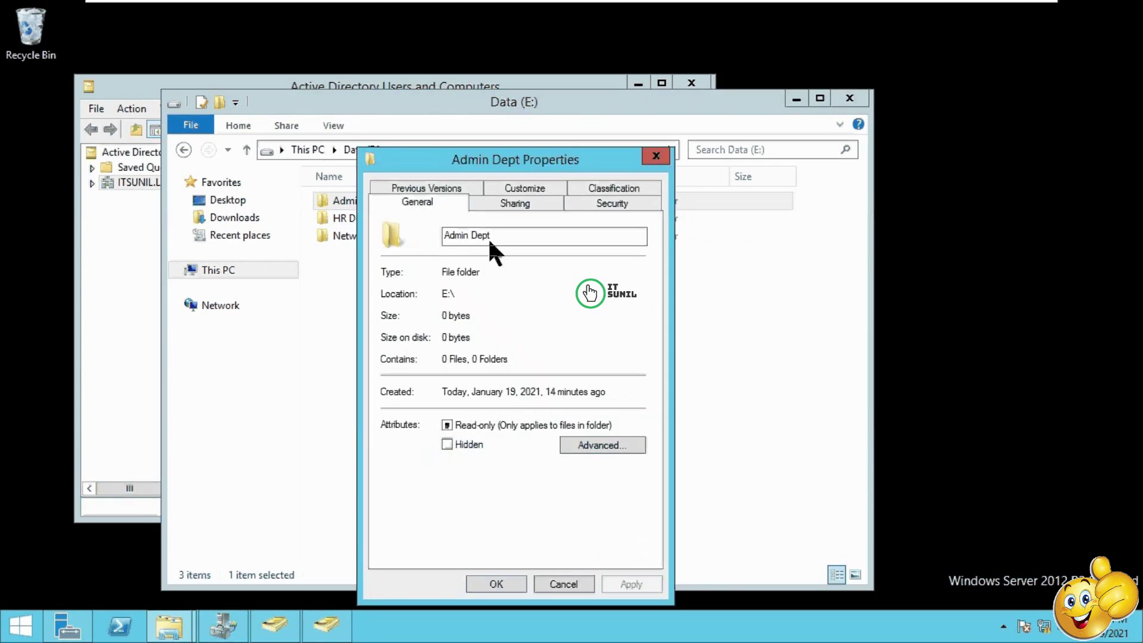
left_click(516, 203)
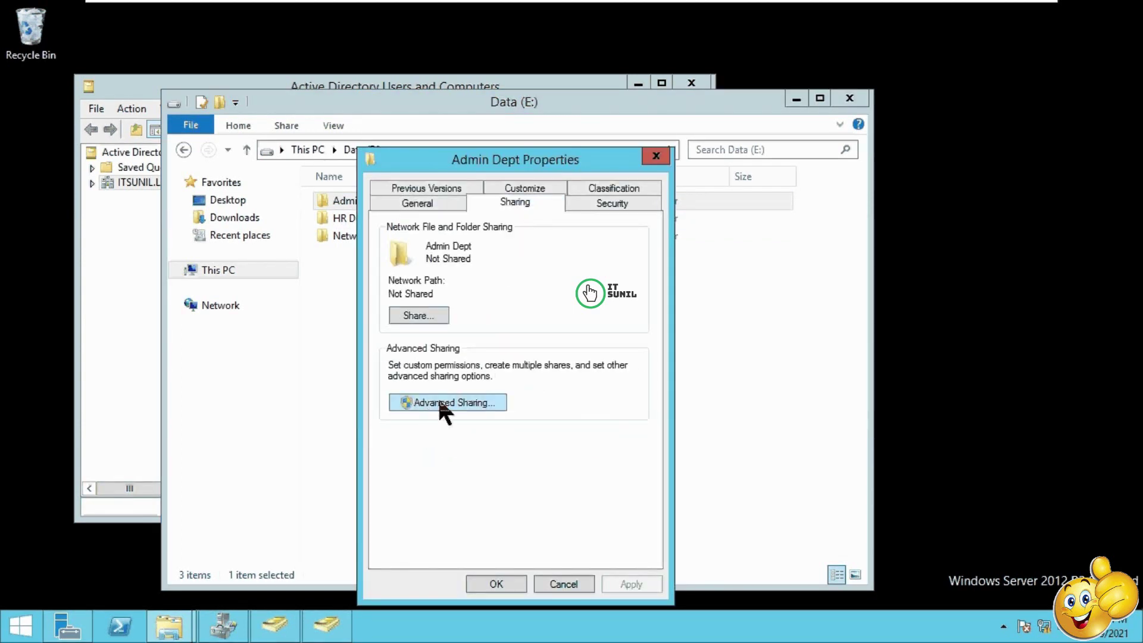
left_click(443, 411)
left_click(424, 219)
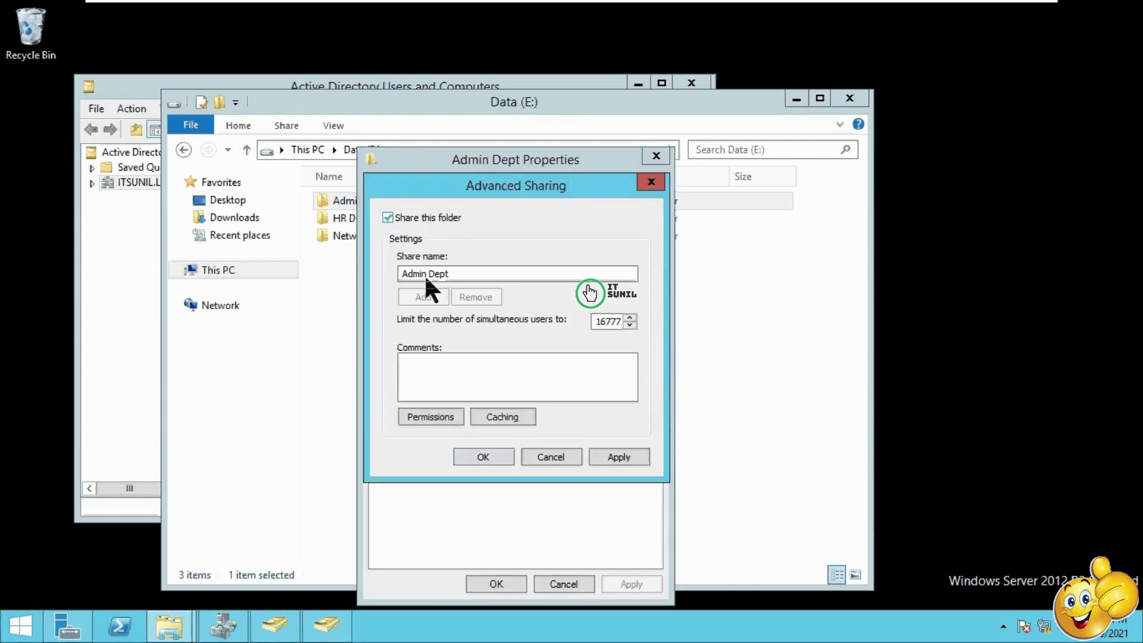
Step: Remove Everyone from the share permissions and look up the HR group
left_click(442, 412)
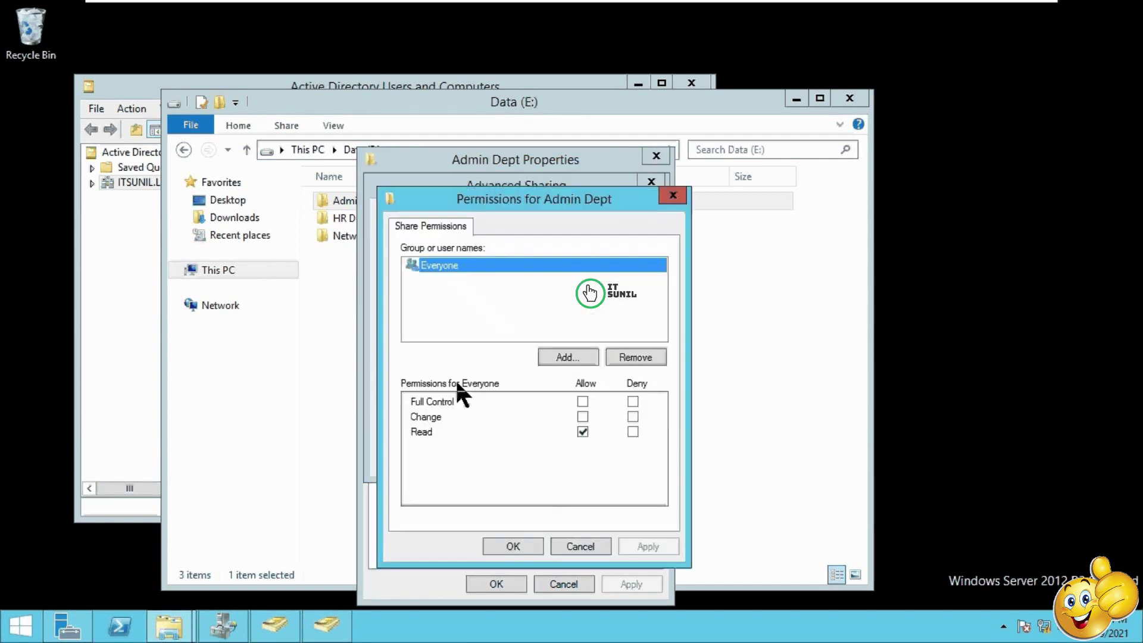
left_click(638, 356)
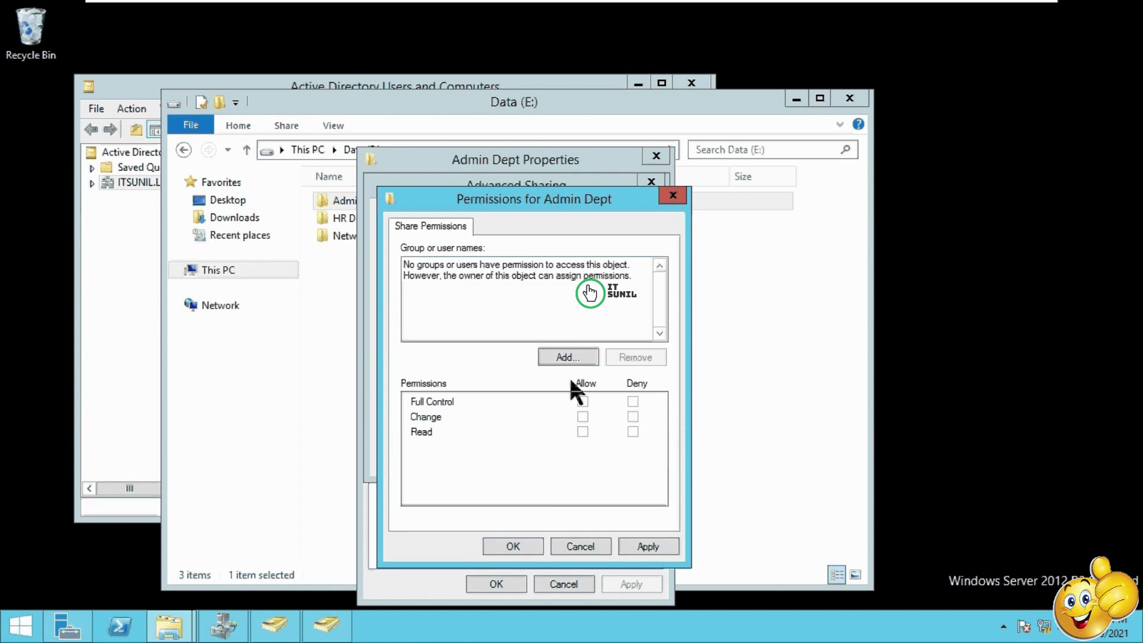
left_click(565, 357)
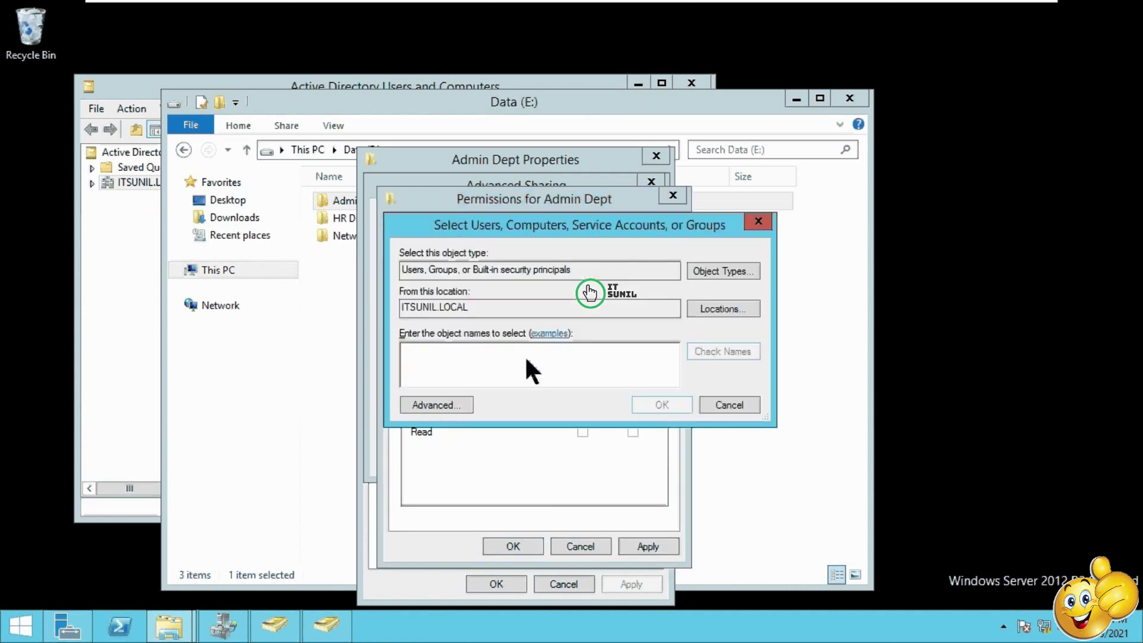
type("hr")
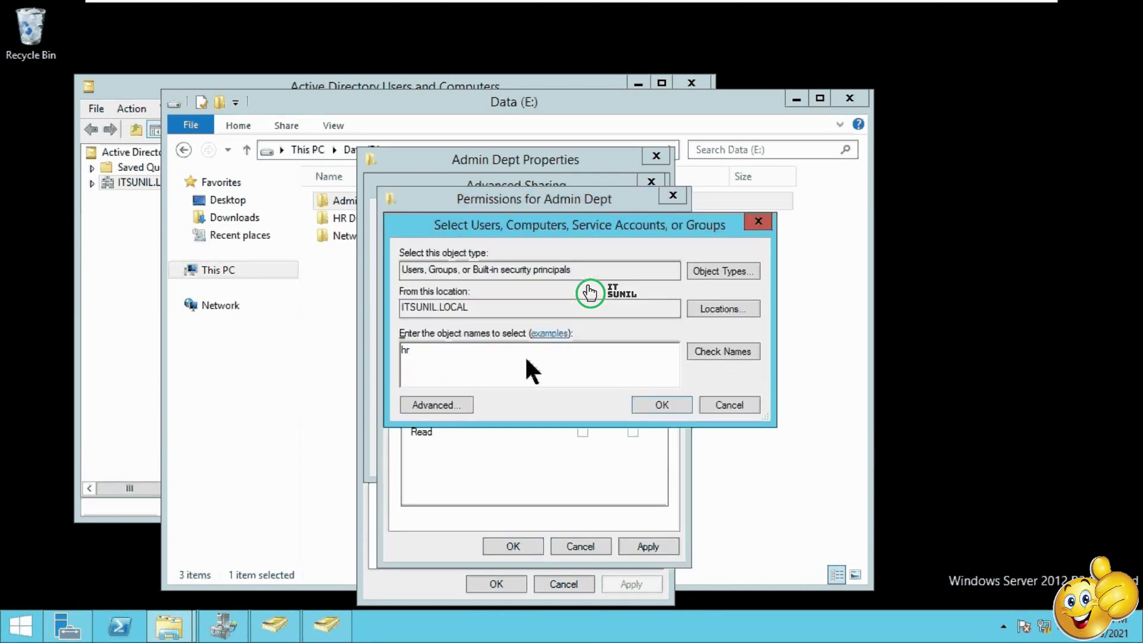
type("c")
key("BackSpace")
left_click(719, 352)
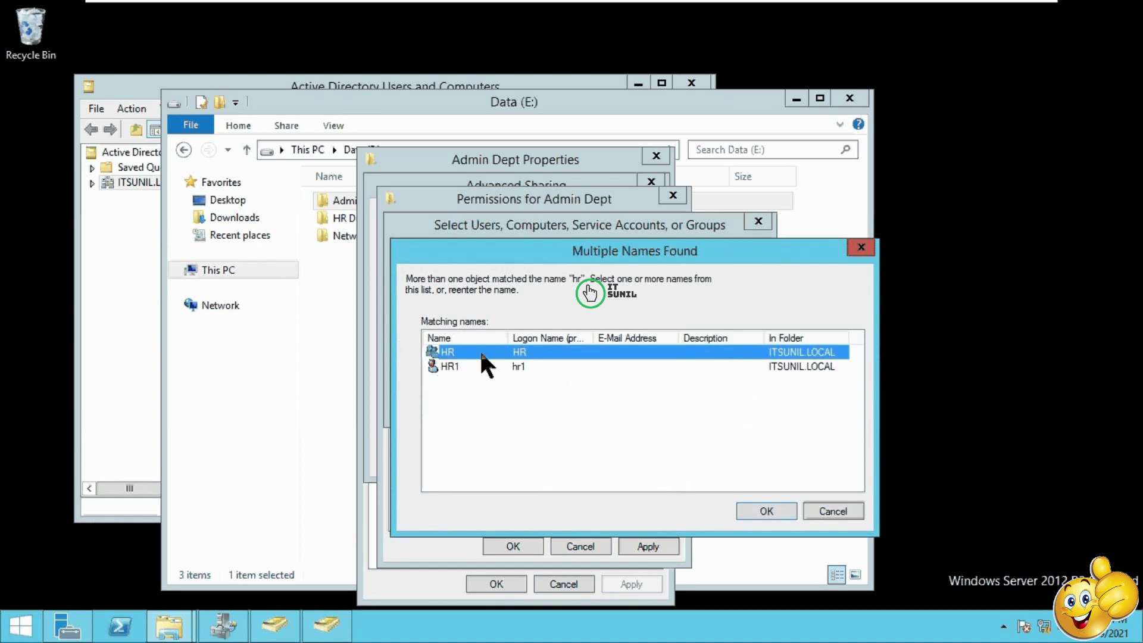
left_click(774, 511)
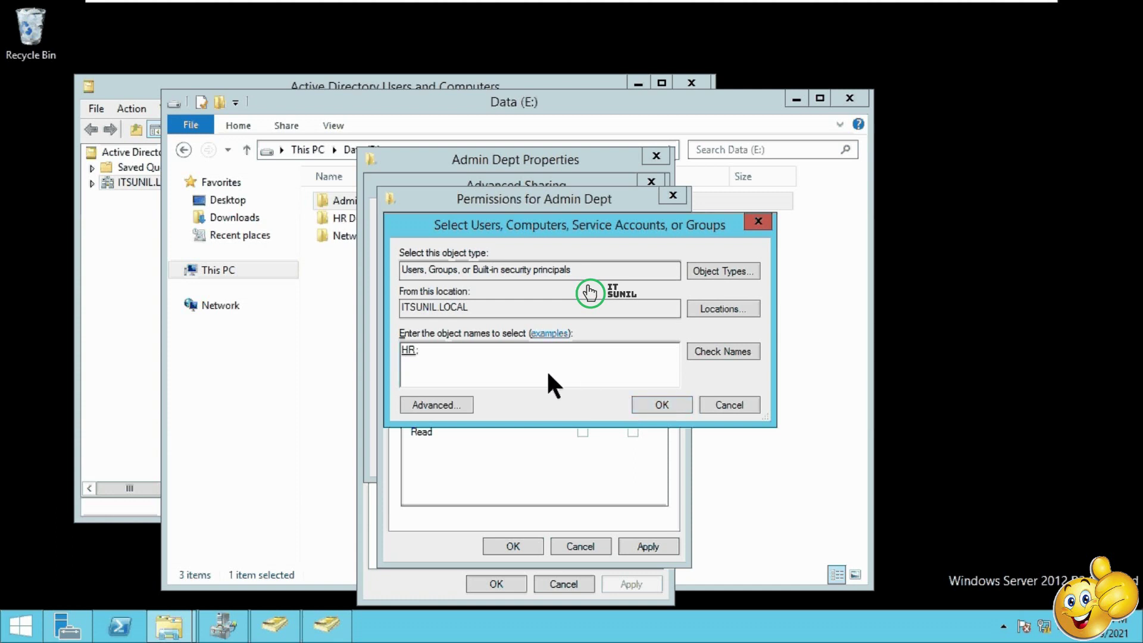
Step: Add the Administrators group alongside HR to the share permissions
type("admin")
left_click(731, 351)
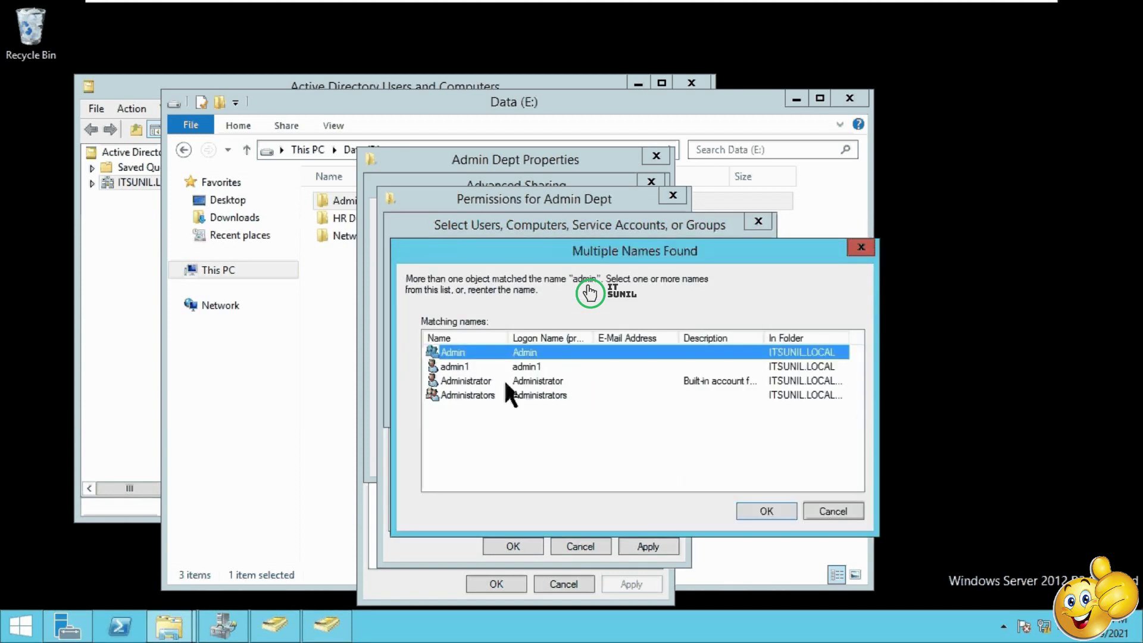
left_click(459, 394)
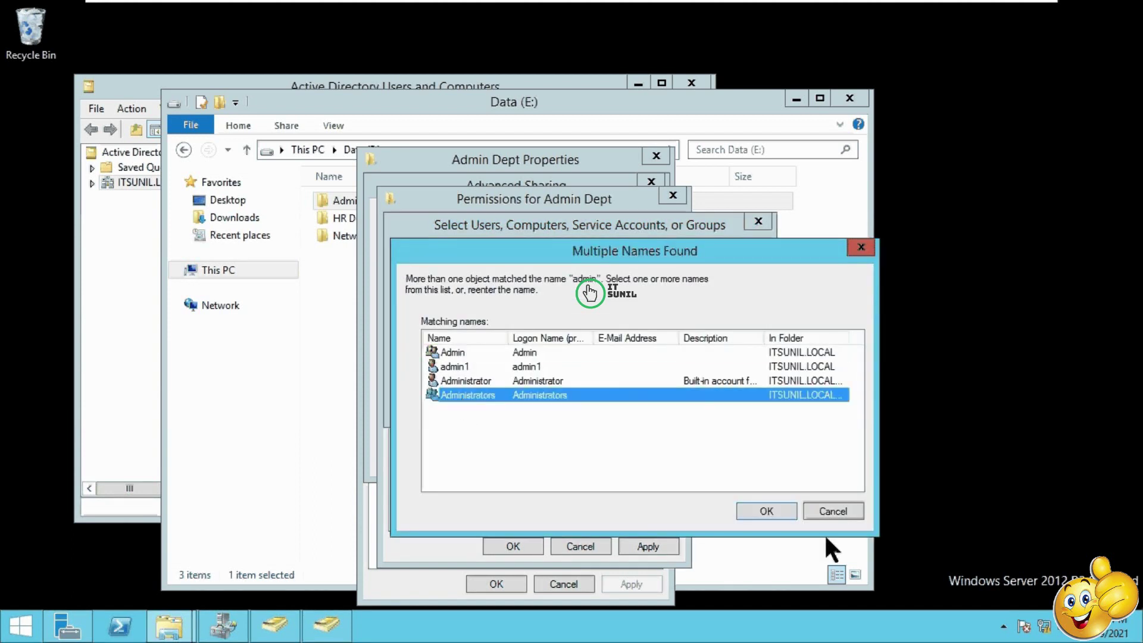
left_click(772, 509)
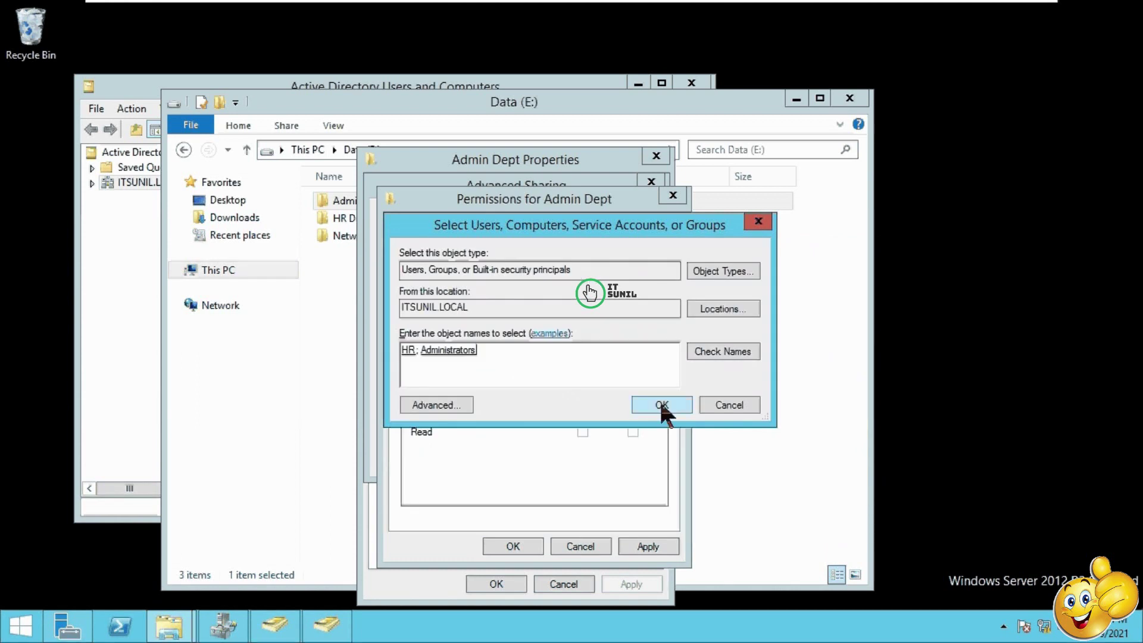
left_click(658, 402)
Step: Grant HR and Administrators Full Control on the share and save the sharing settings
left_click(471, 277)
left_click(583, 400)
left_click(522, 266)
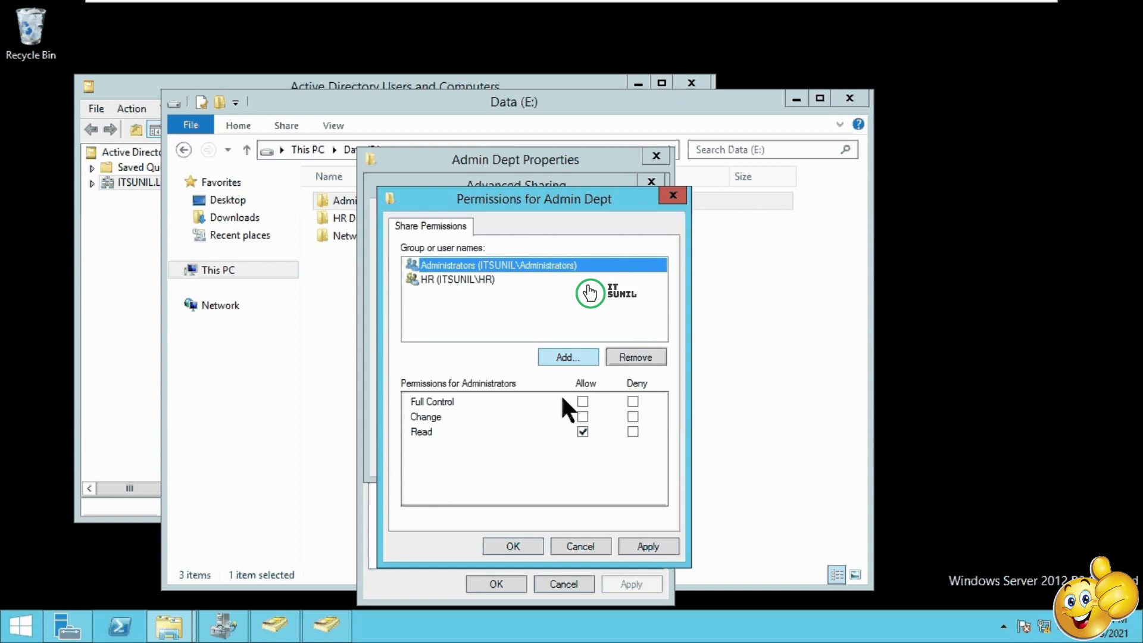
left_click(583, 401)
left_click(643, 547)
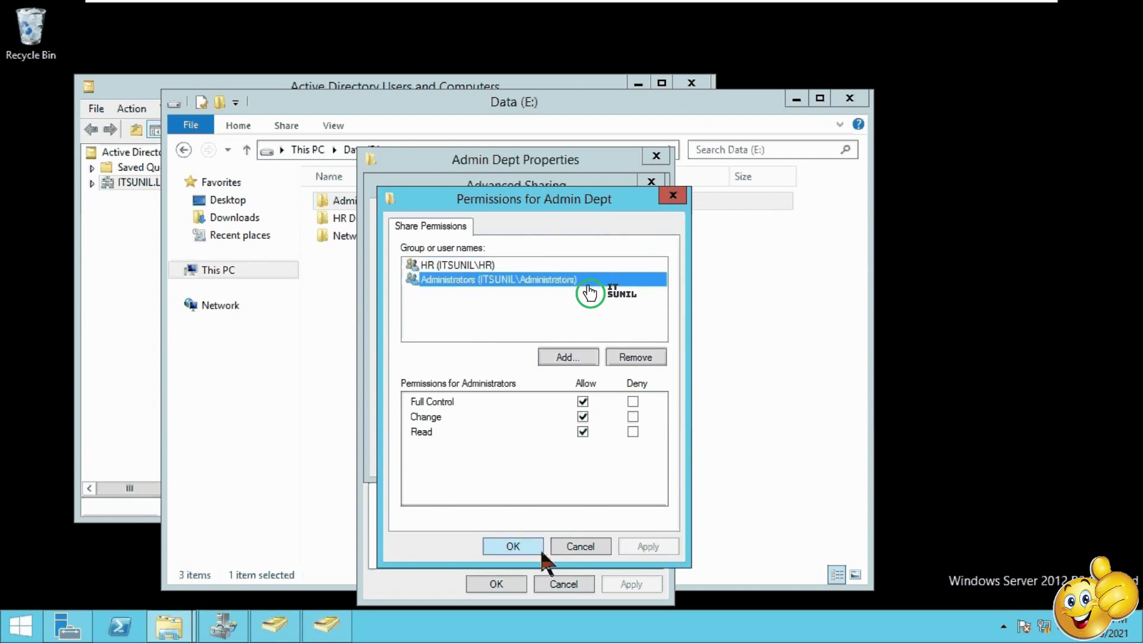
left_click(521, 543)
left_click(614, 457)
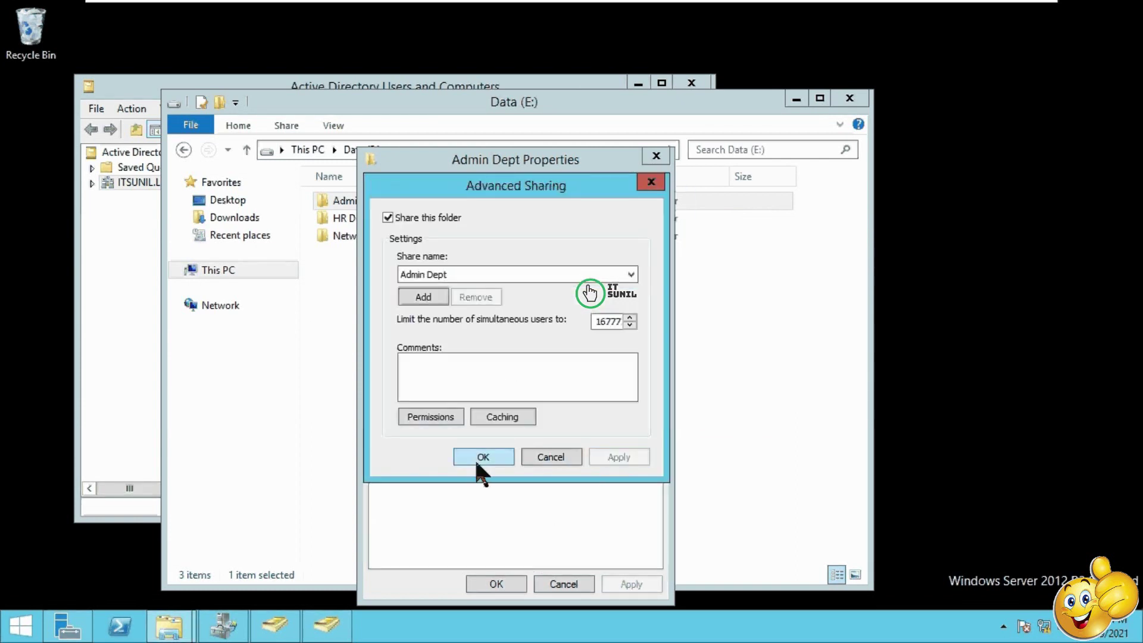
left_click(480, 456)
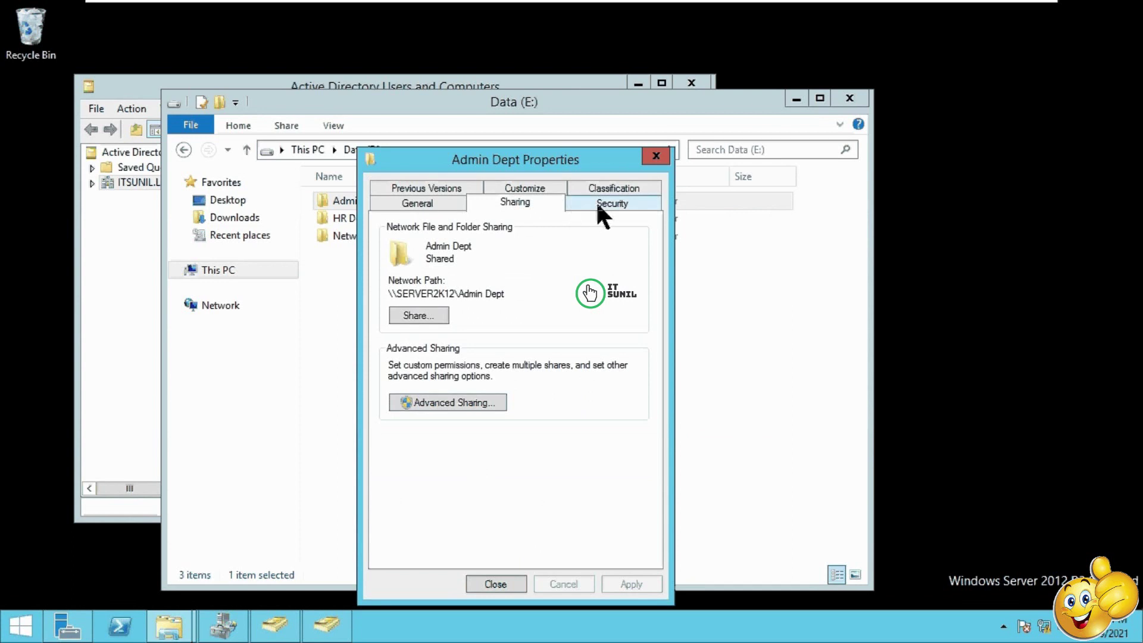
left_click(596, 200)
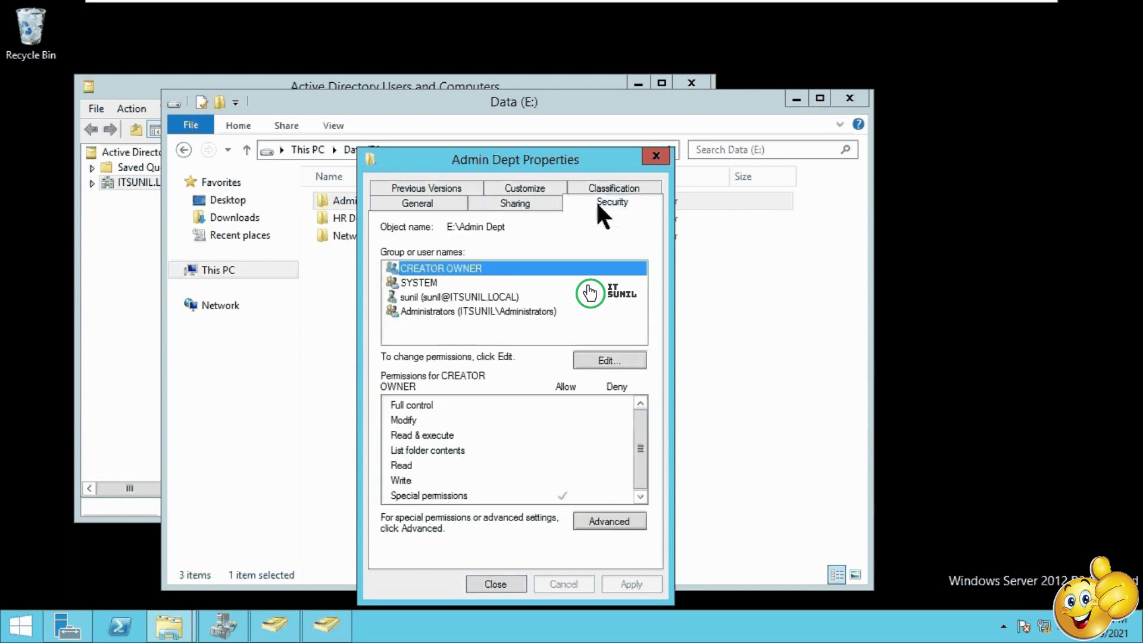
Step: Add the HR group to Admin Dept's security permissions with Full control
left_click(466, 293)
left_click(590, 359)
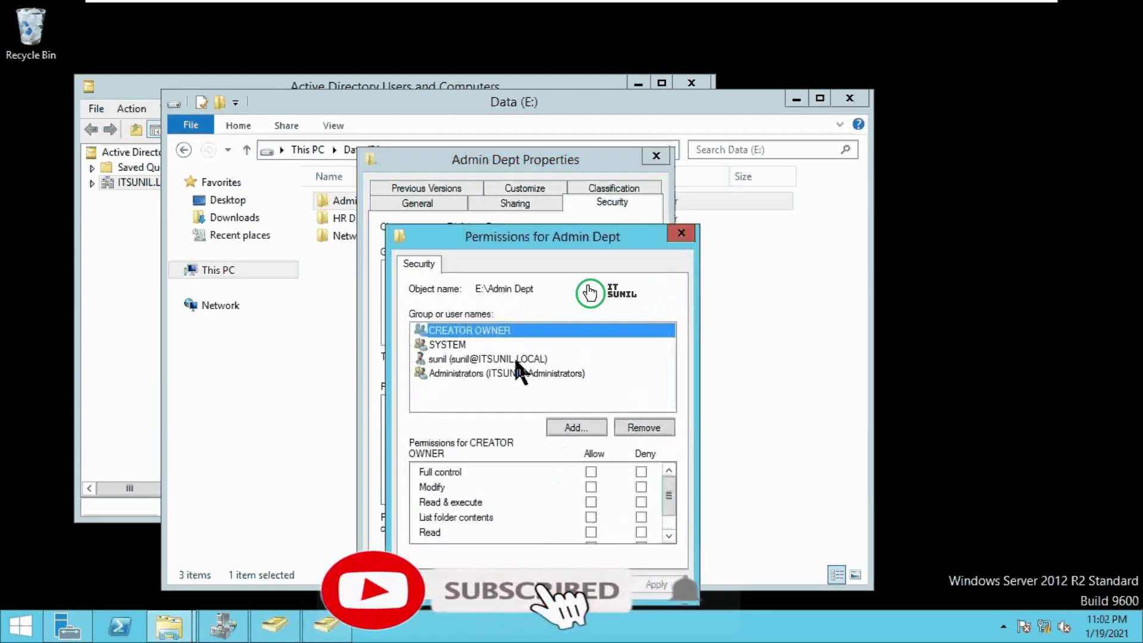
left_click(571, 424)
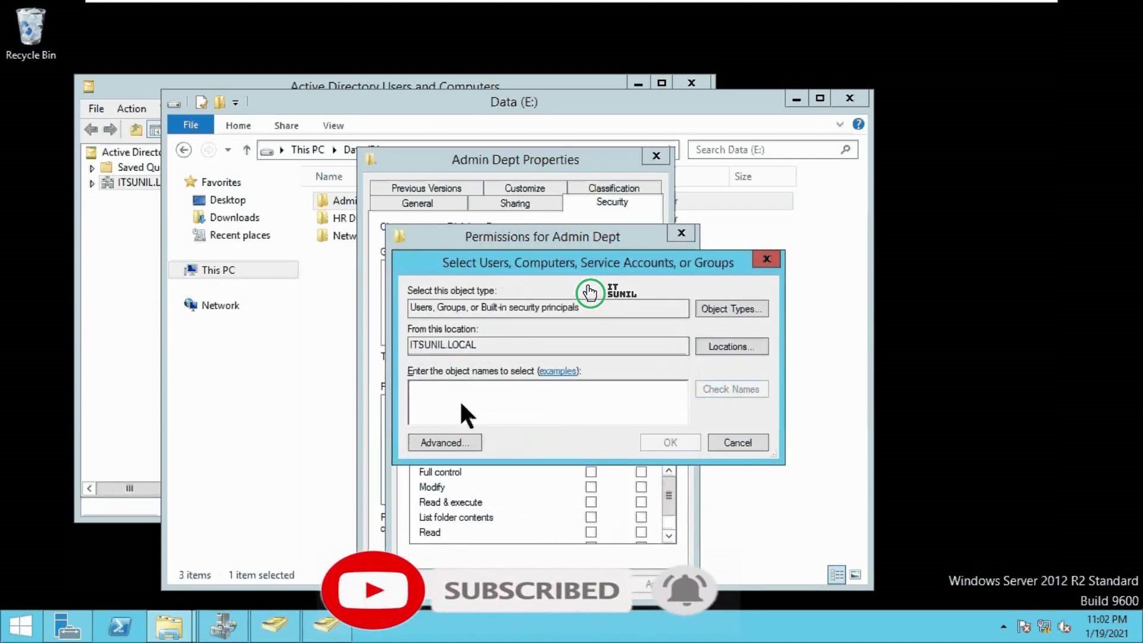
type("hr")
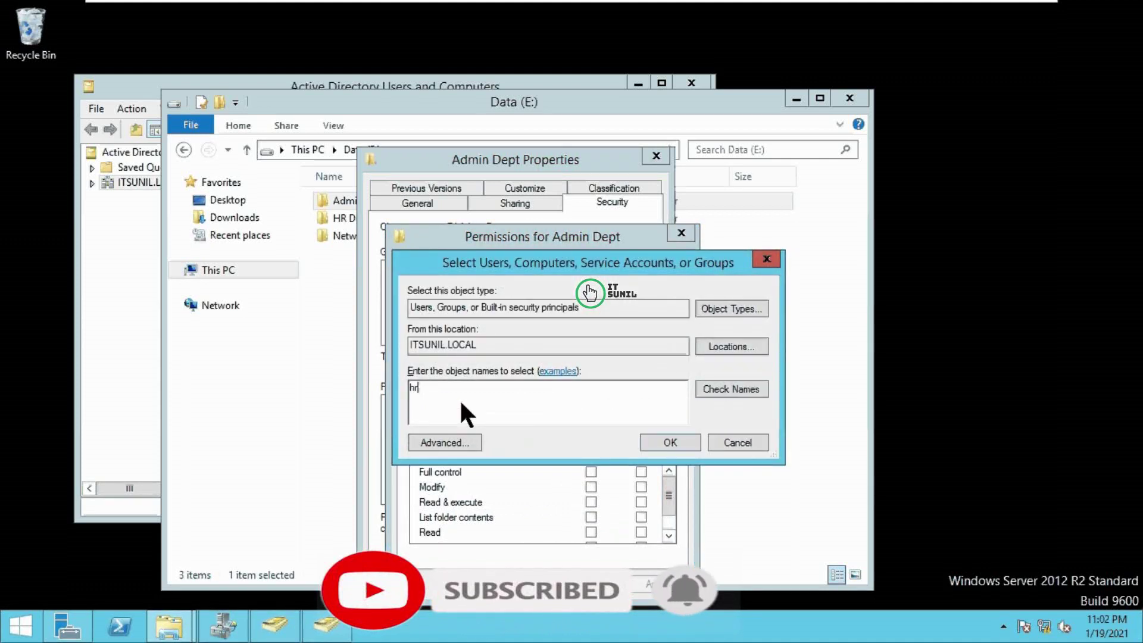
left_click(708, 386)
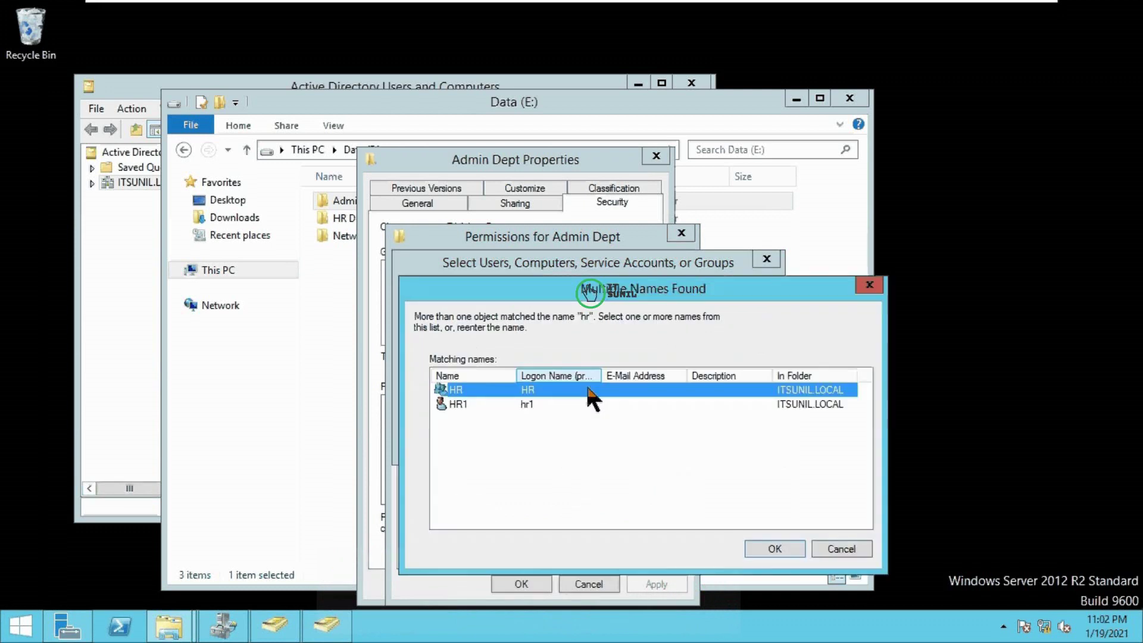
left_click(774, 545)
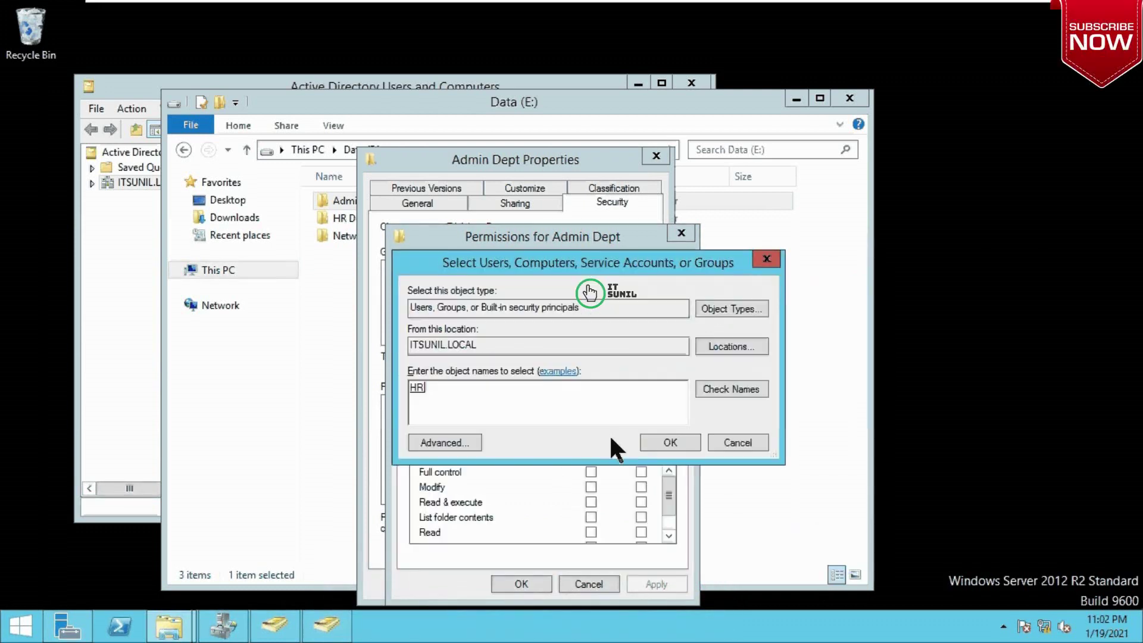
left_click(648, 439)
left_click(591, 471)
left_click(655, 584)
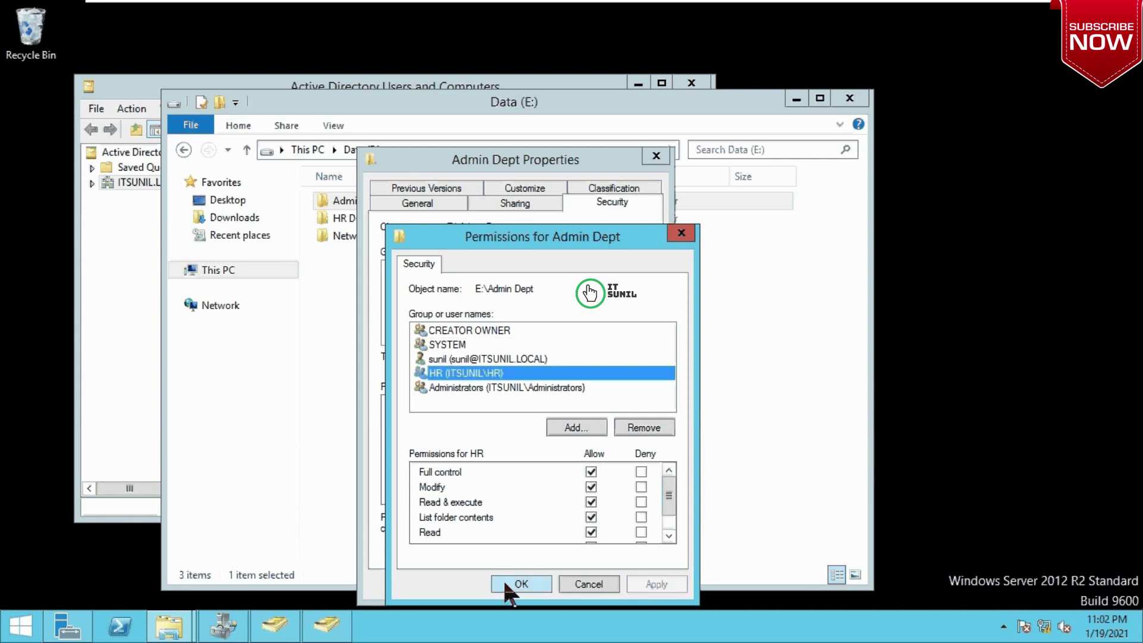
left_click(519, 584)
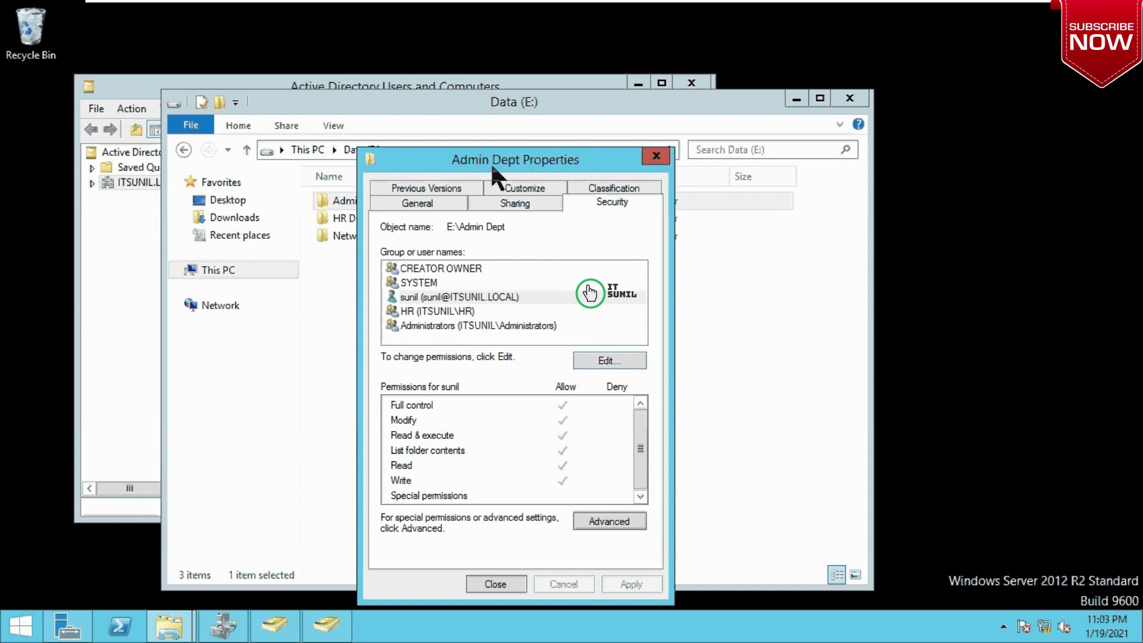
Step: Remove HR from the security permissions and look up the Admin group instead
left_click(446, 311)
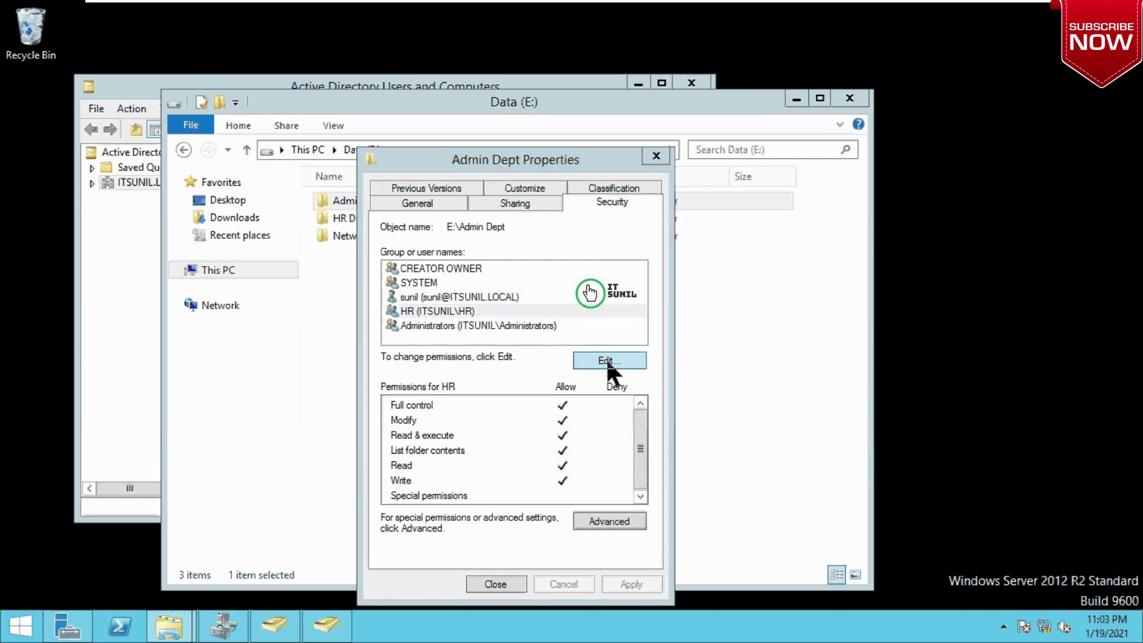
left_click(609, 360)
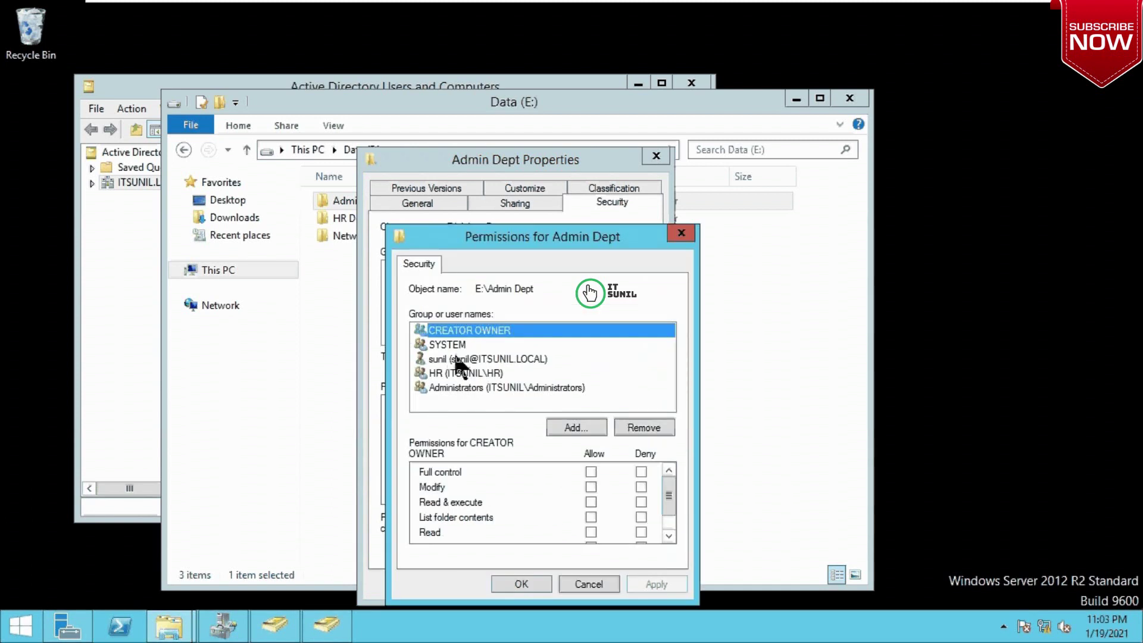
left_click(459, 373)
left_click(649, 427)
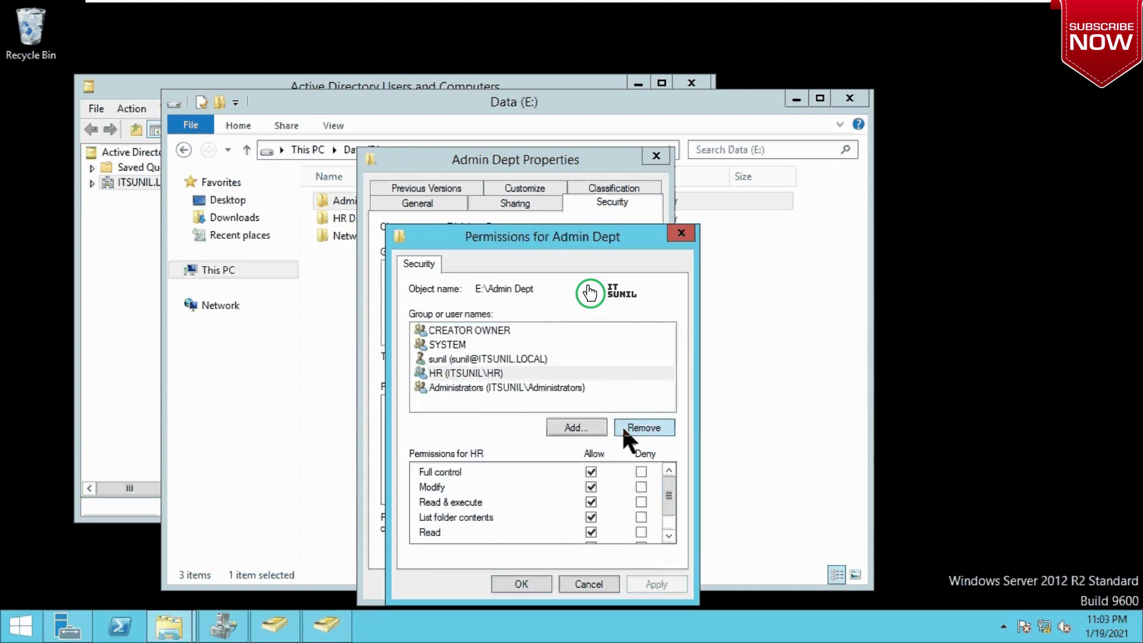
left_click(578, 426)
type("admin")
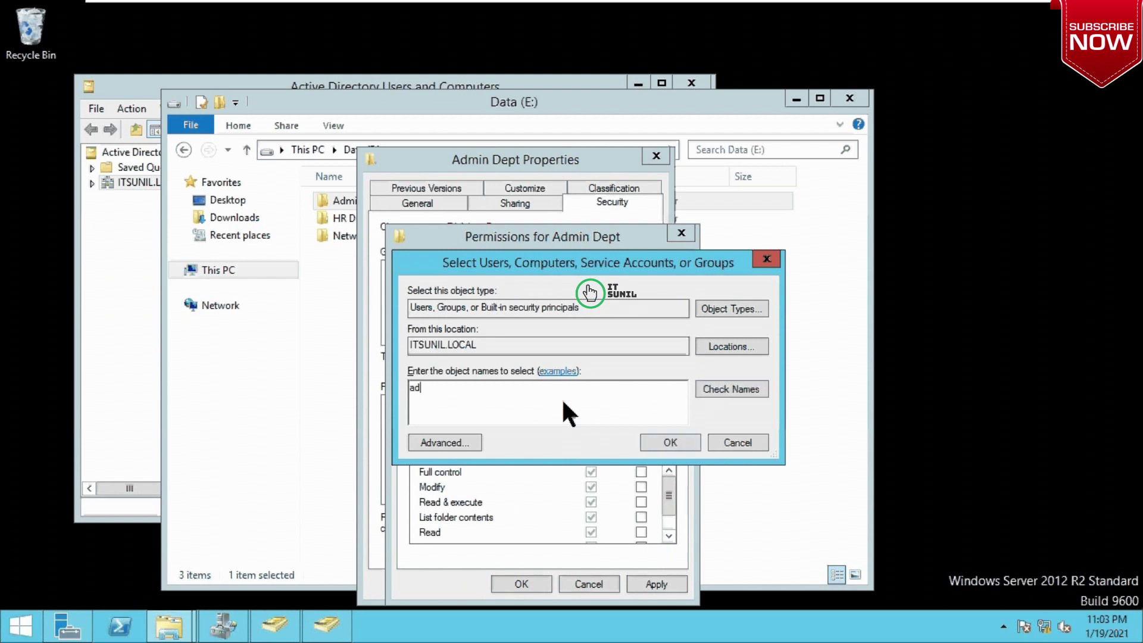
left_click(748, 388)
left_click(470, 405)
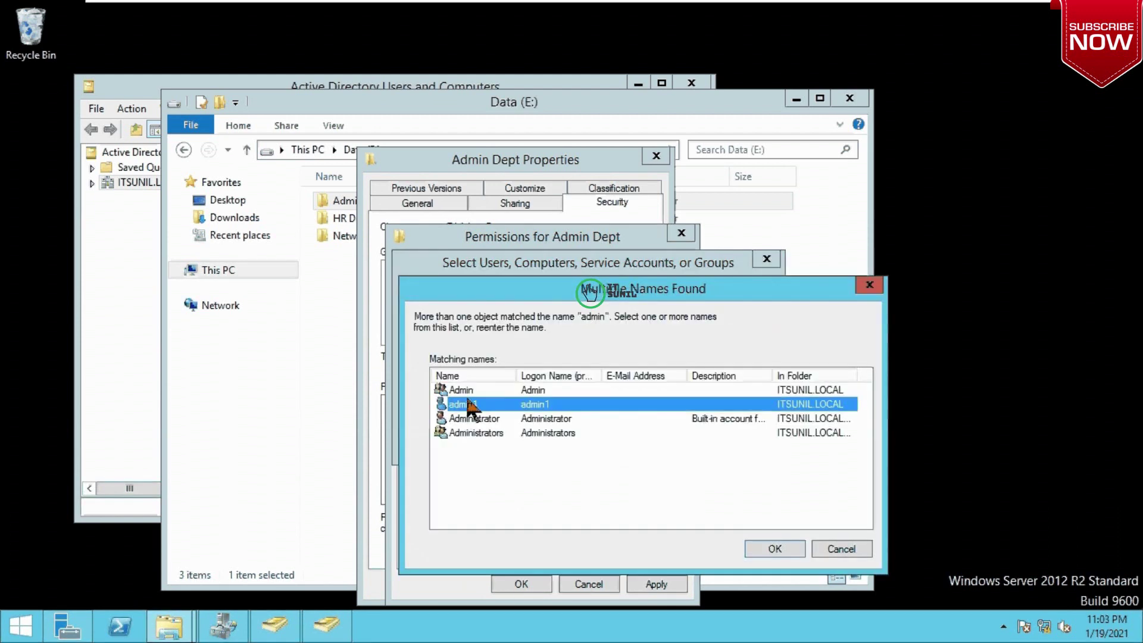
left_click(471, 391)
key("Return")
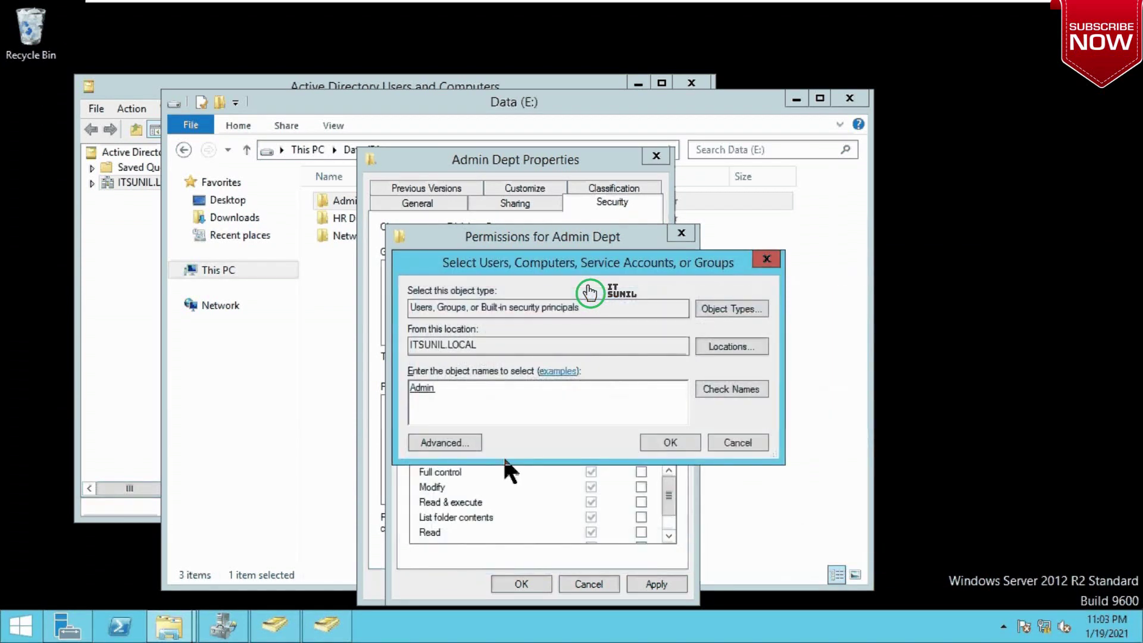
Step: Give the Admin group Full control on Admin Dept and apply the change
left_click(658, 444)
left_click(591, 471)
left_click(656, 584)
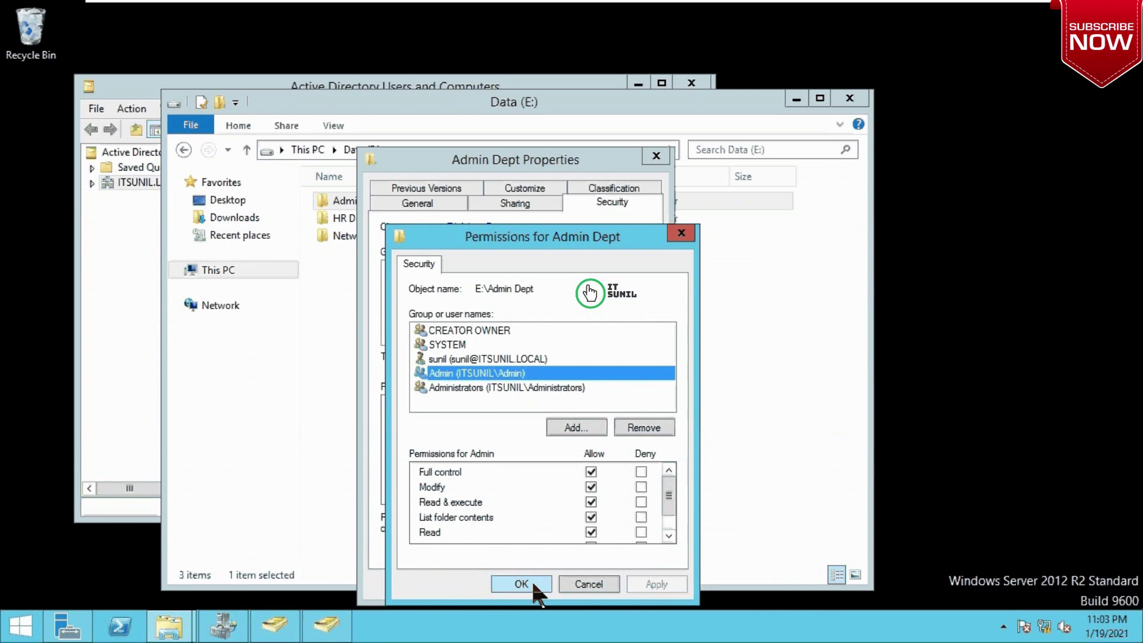
left_click(522, 584)
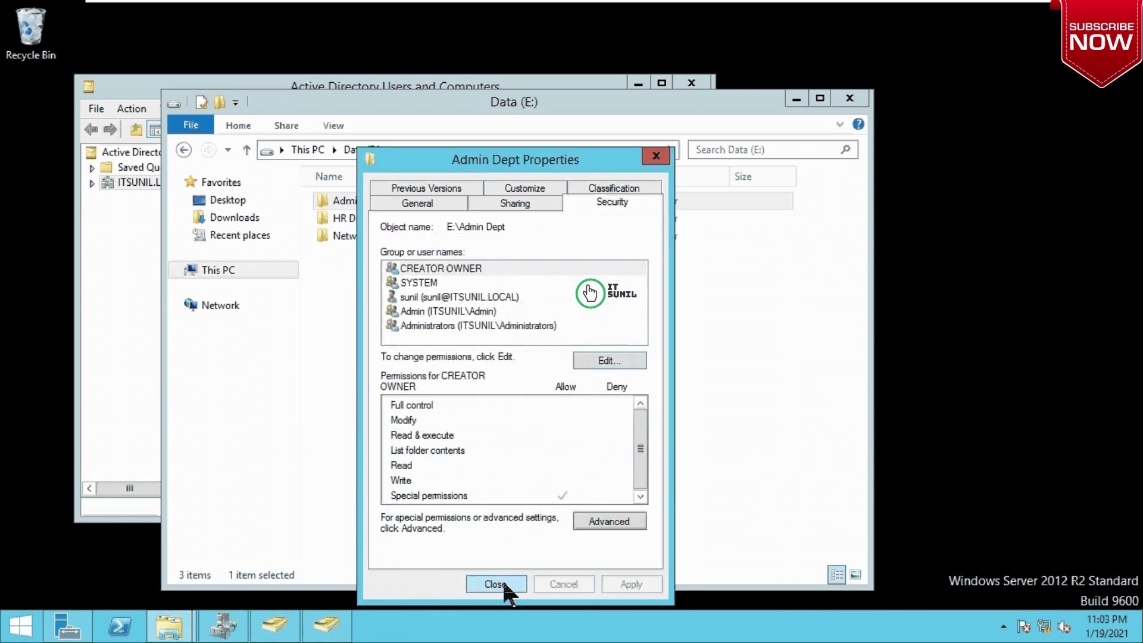
left_click(449, 311)
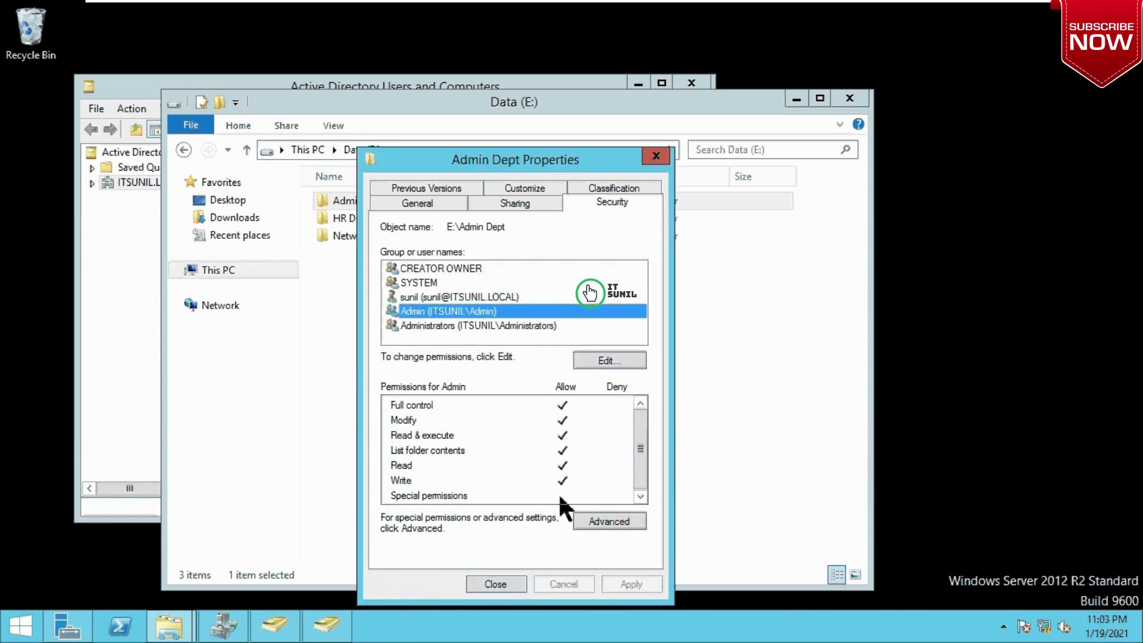
Step: In Admin Dept's share permissions, remove HR and add the Admin group
left_click(515, 203)
left_click(441, 403)
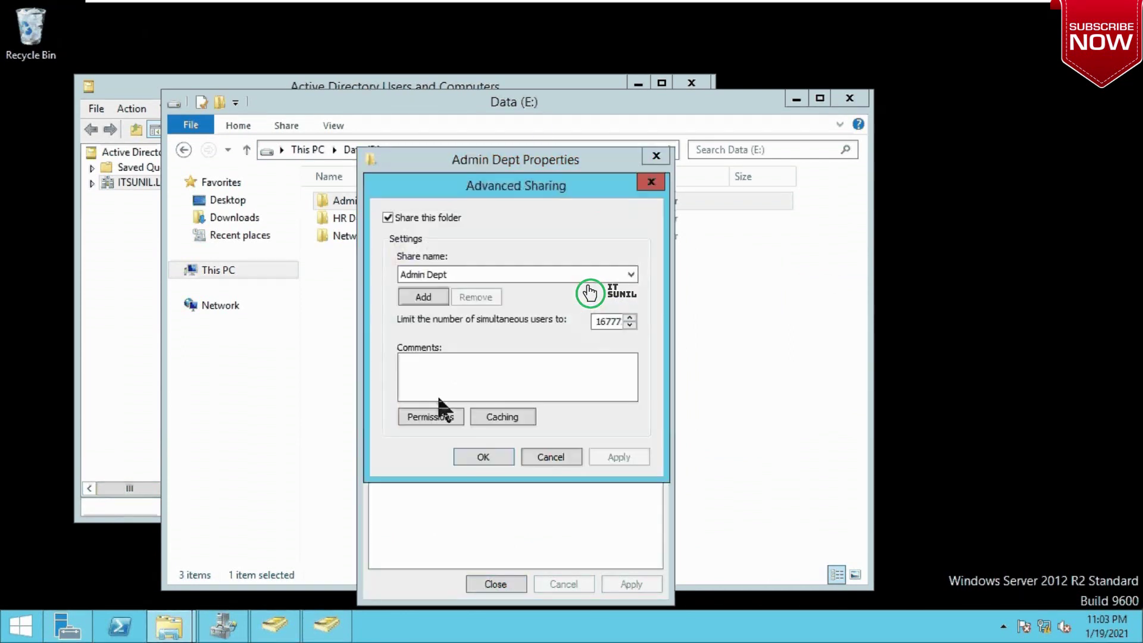
left_click(434, 413)
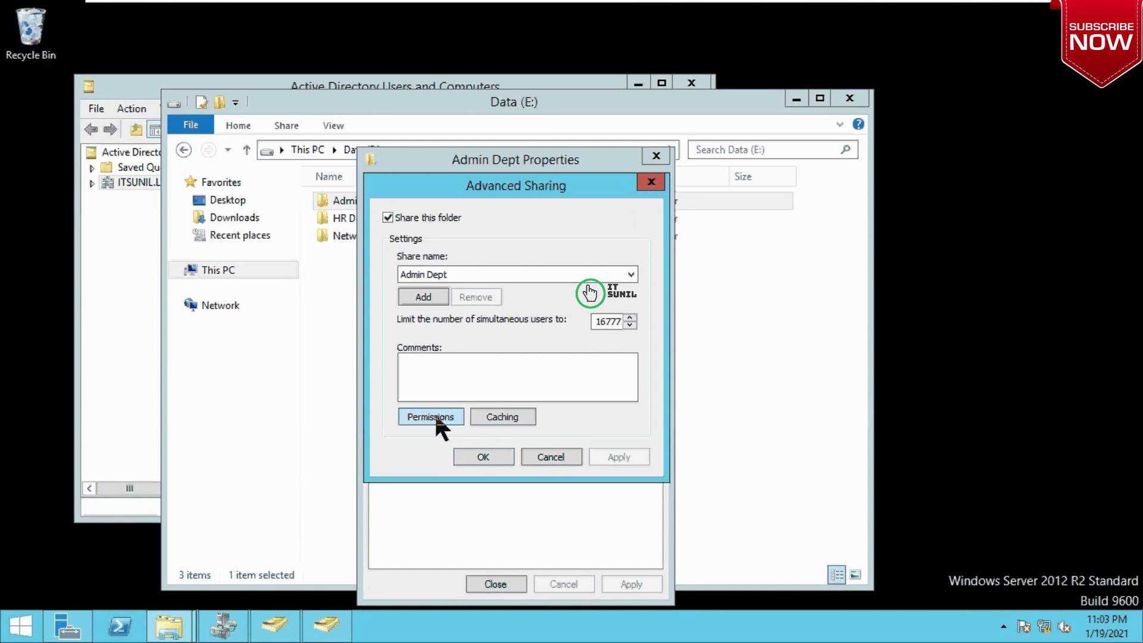
left_click(644, 358)
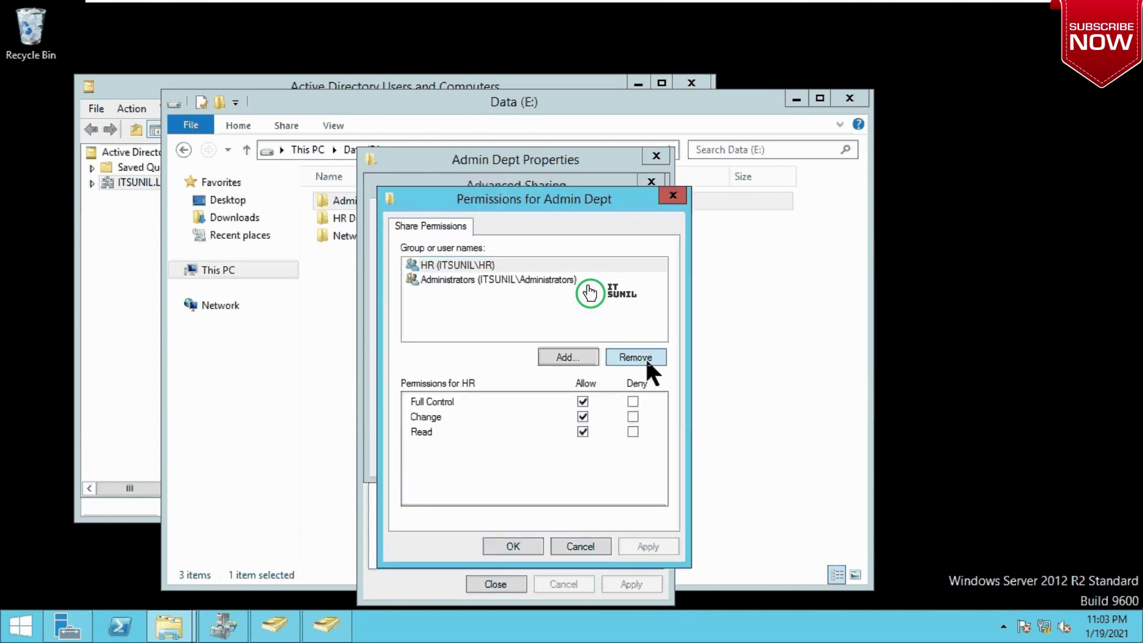
left_click(562, 357)
type("admin")
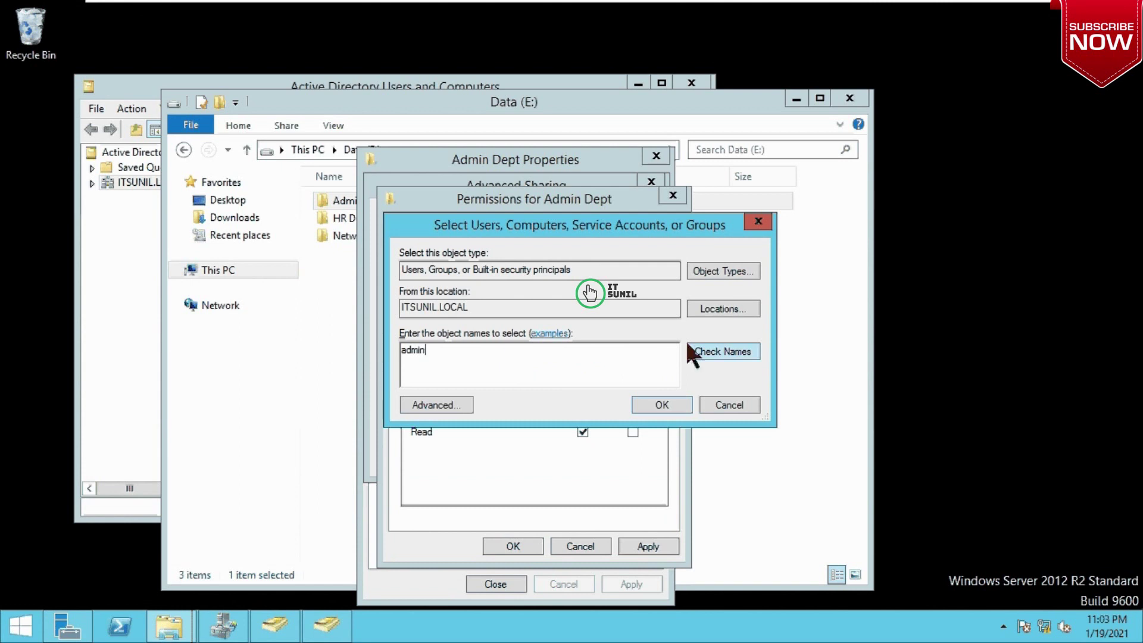
left_click(713, 348)
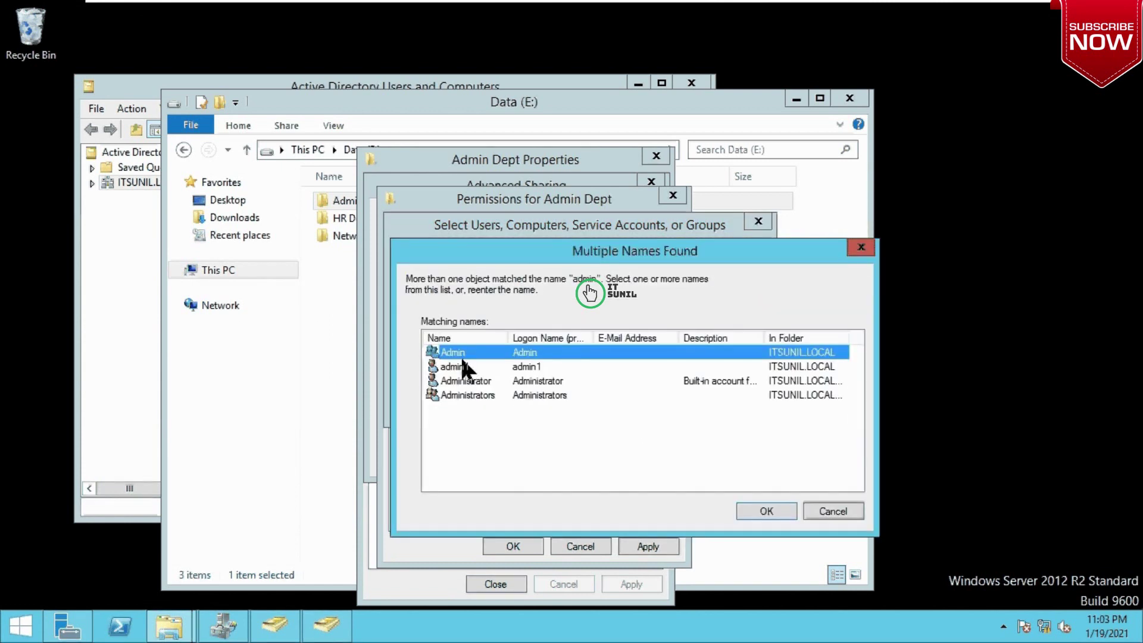
left_click(781, 515)
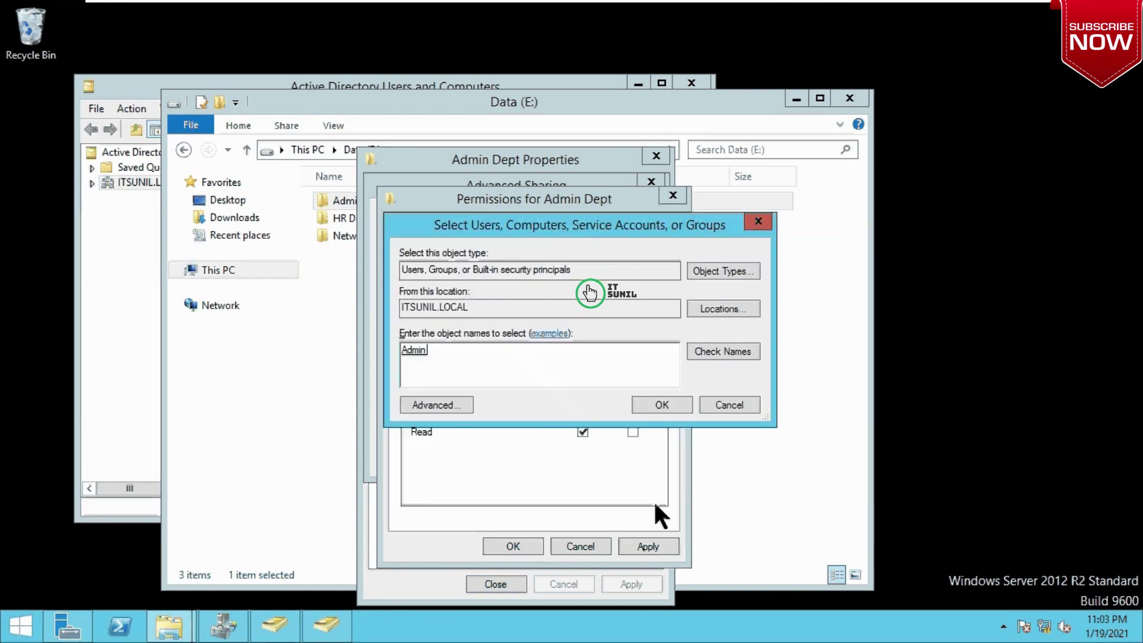
left_click(662, 406)
Step: Give Admin Full Control on the share, save the settings and close the properties
left_click(583, 401)
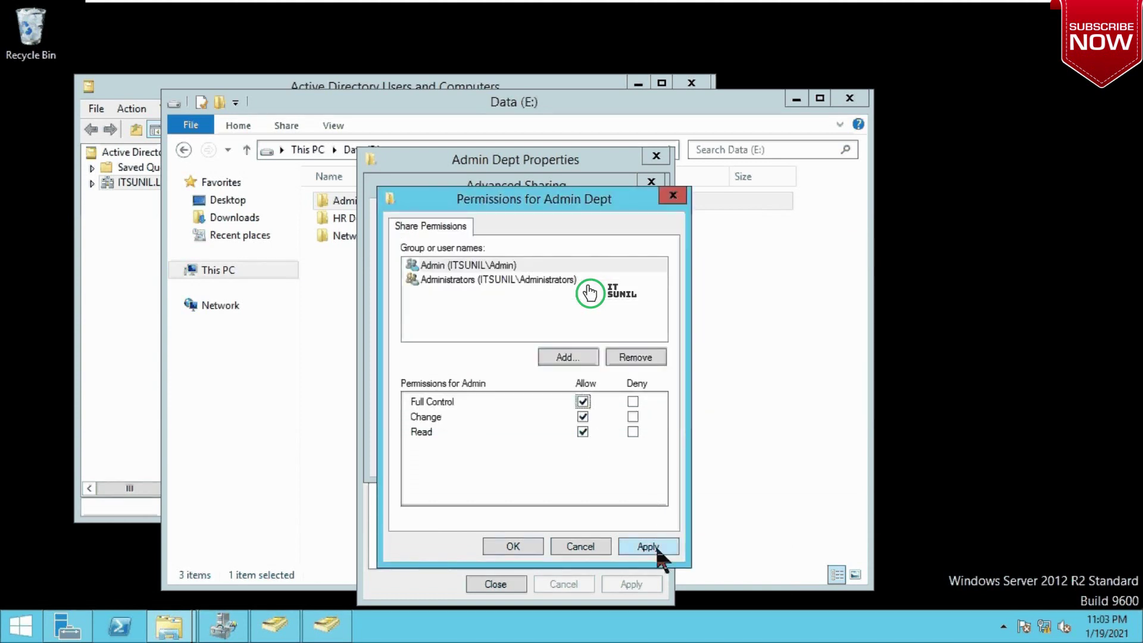
left_click(655, 545)
left_click(502, 545)
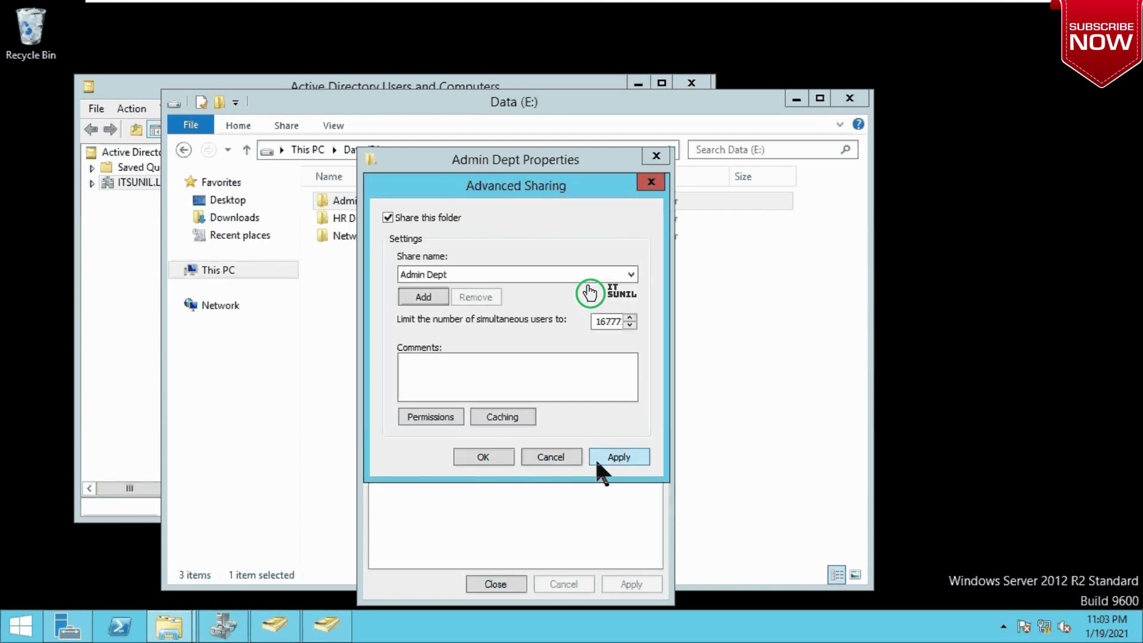
left_click(487, 458)
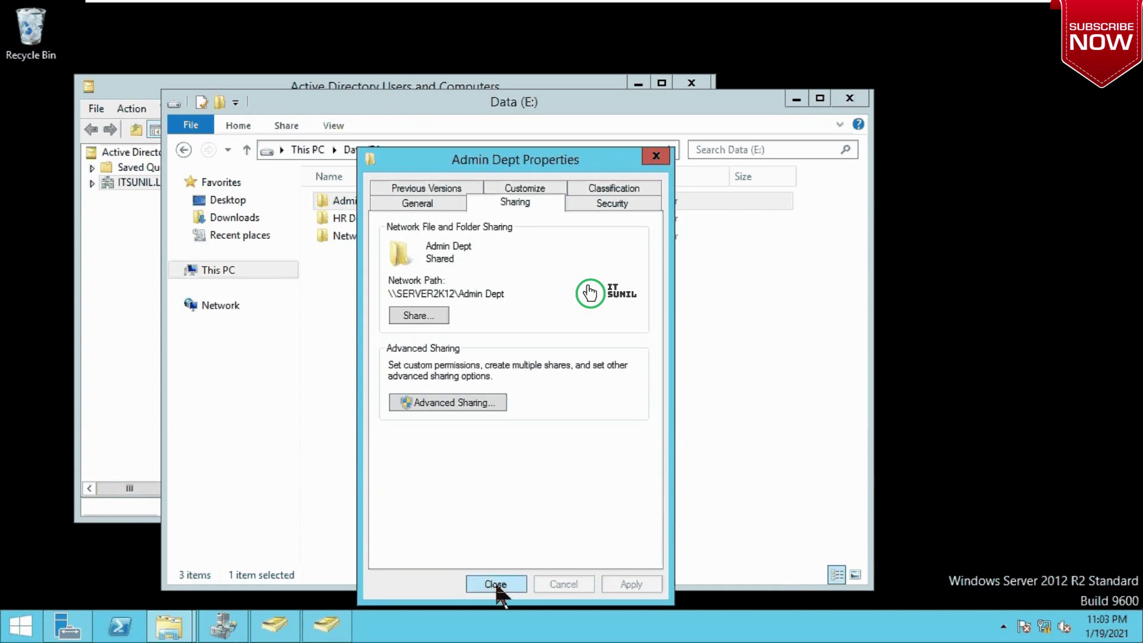
left_click(495, 584)
left_click(354, 216)
Step: Open HR Dept's properties and turn on Share this folder in Advanced Sharing
right_click(352, 214)
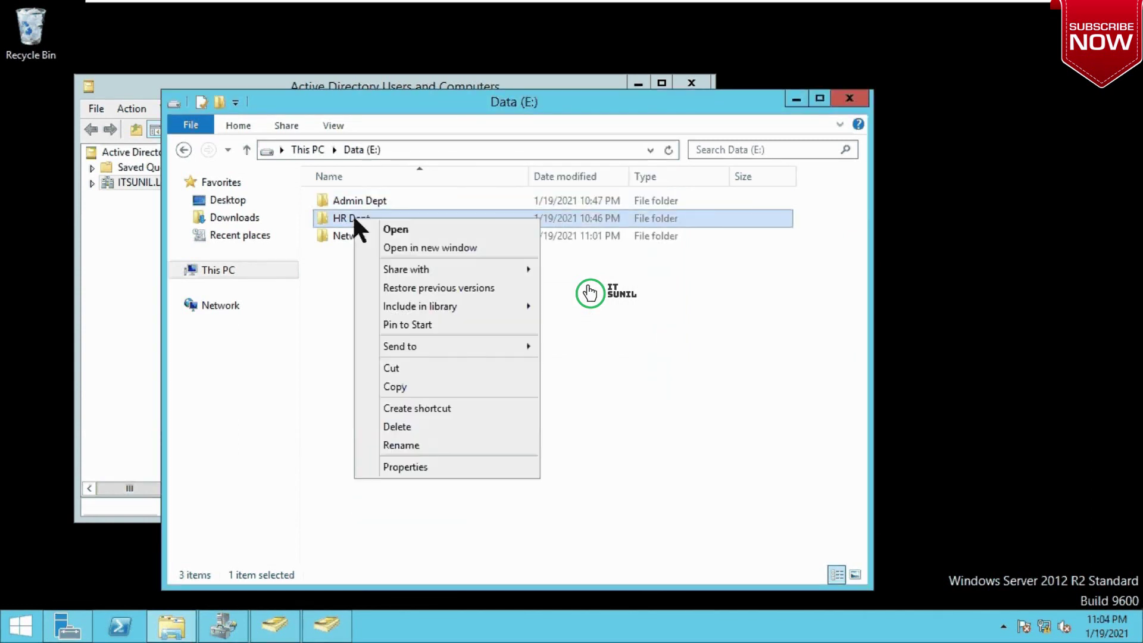
left_click(422, 463)
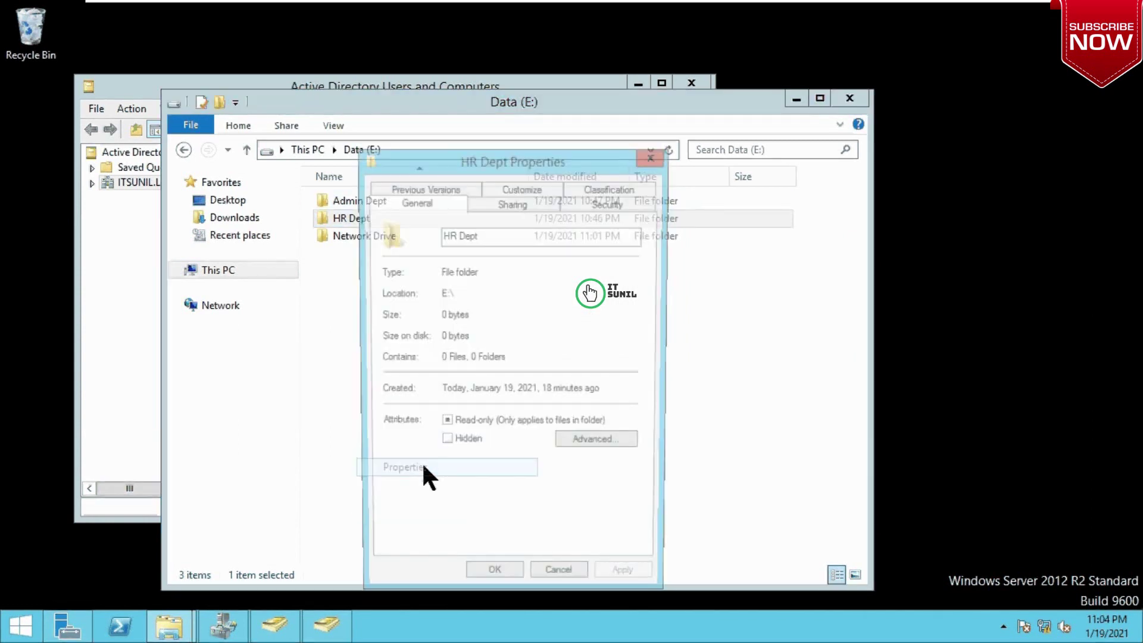
left_click(531, 207)
left_click(416, 318)
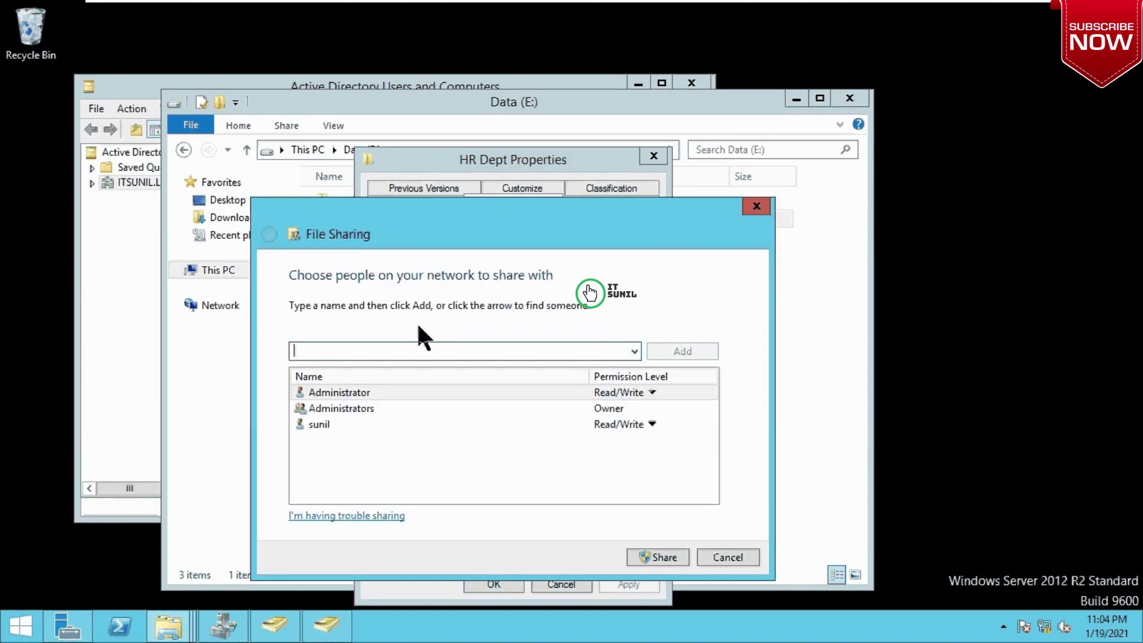
left_click(728, 556)
left_click(435, 402)
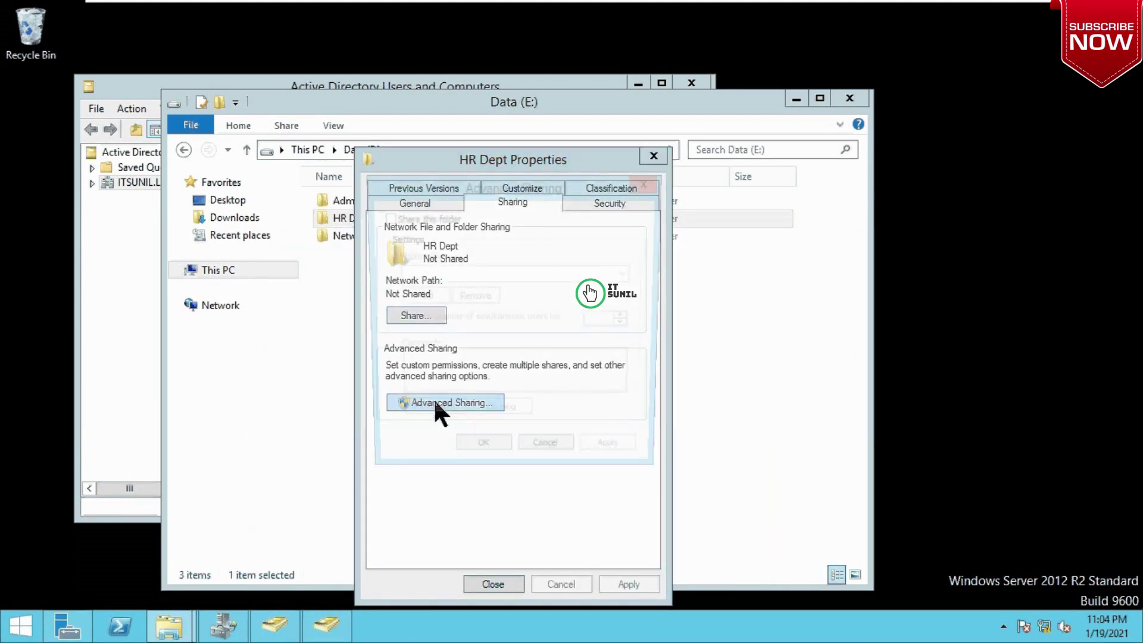
left_click(408, 217)
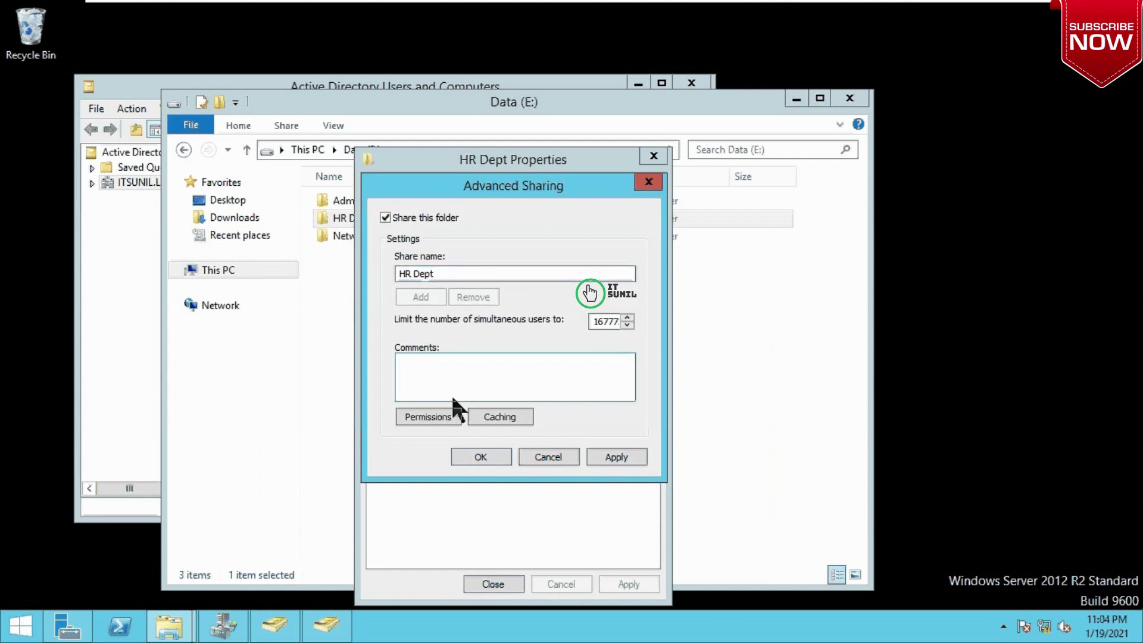
Step: Remove Everyone from the HR Dept share permissions and add the HR group
left_click(437, 416)
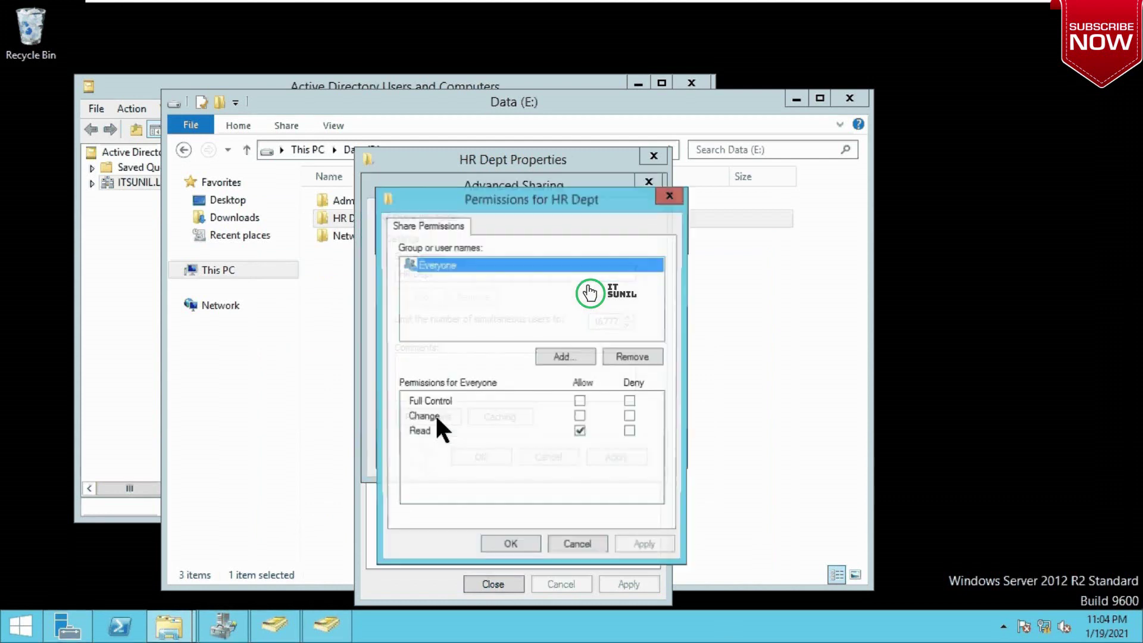
left_click(610, 359)
left_click(560, 358)
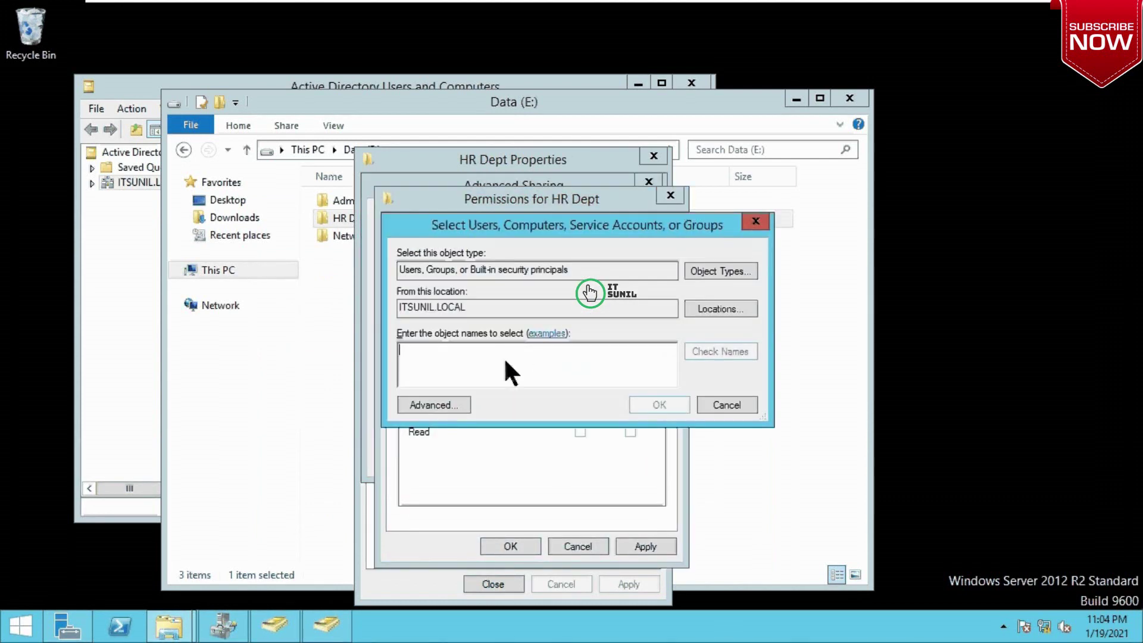
type("hr")
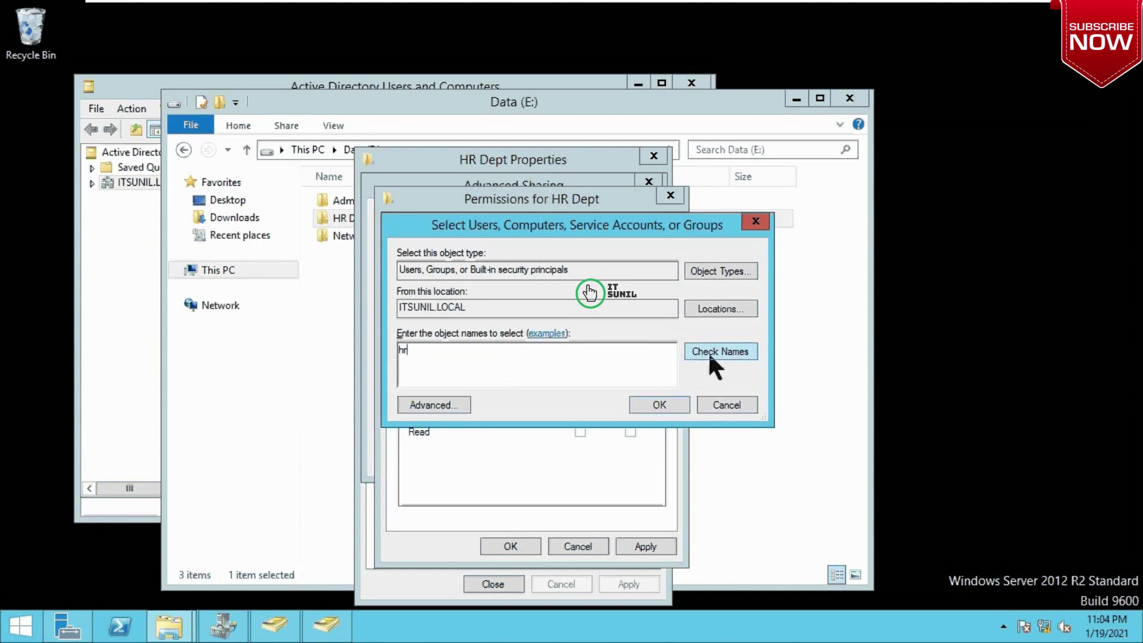
left_click(709, 352)
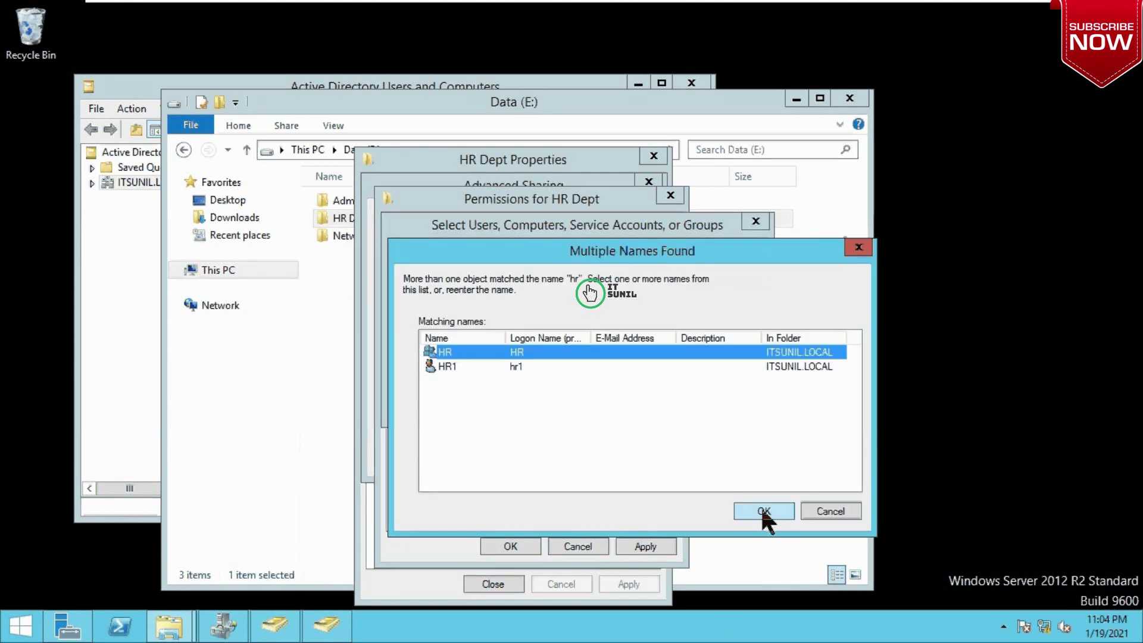
left_click(760, 511)
left_click(664, 401)
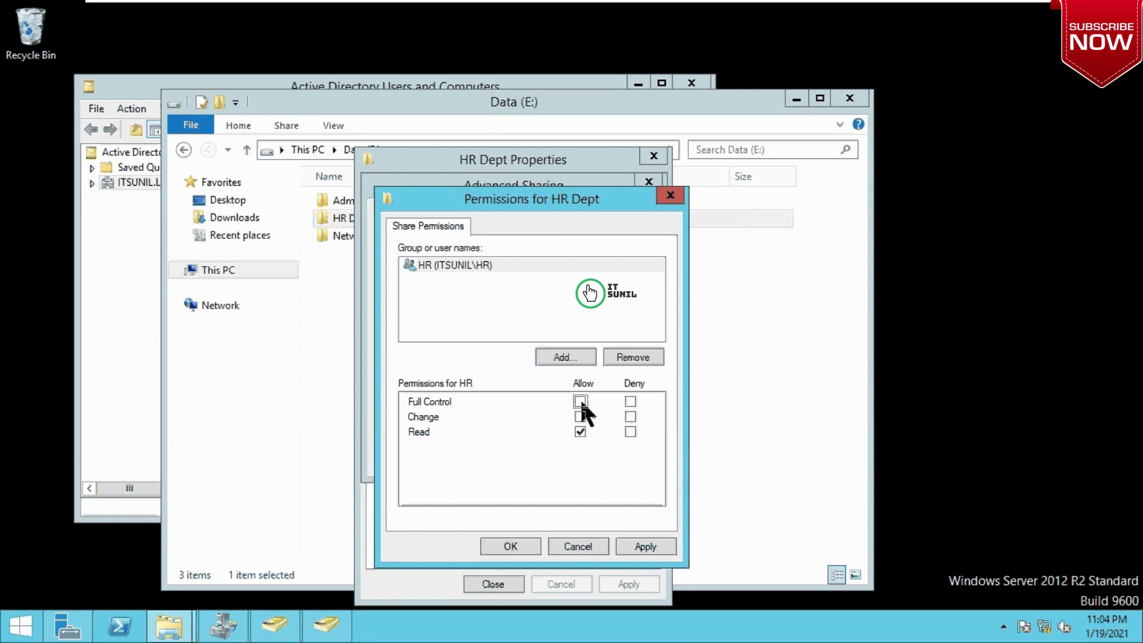
Step: Add the Administrators group to the HR Dept share permissions
left_click(569, 360)
type("admin")
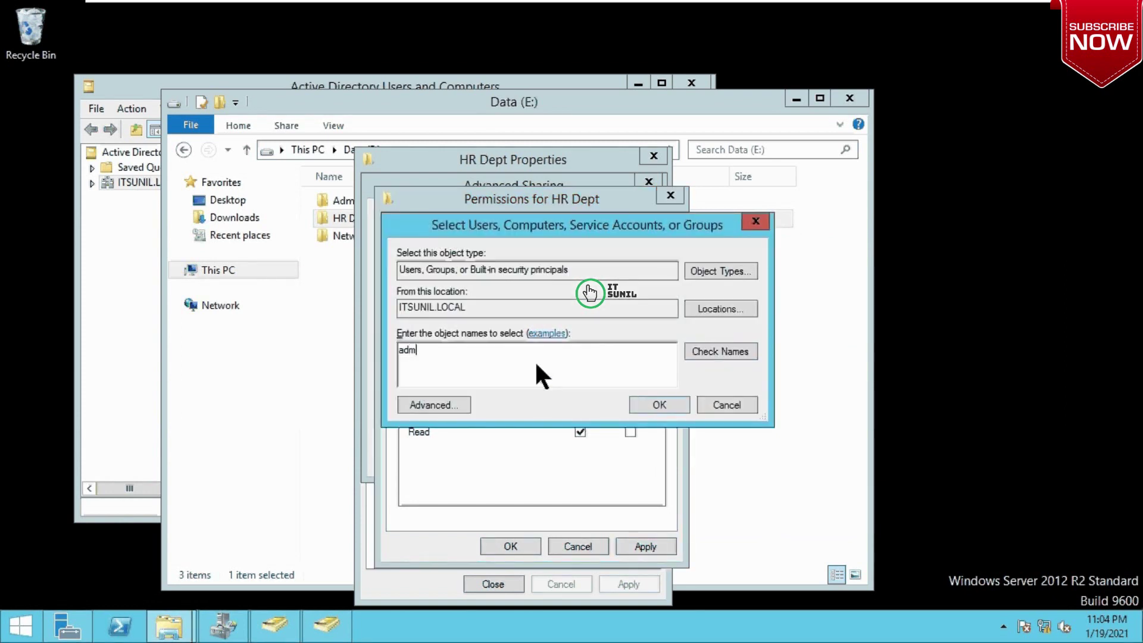
left_click(709, 348)
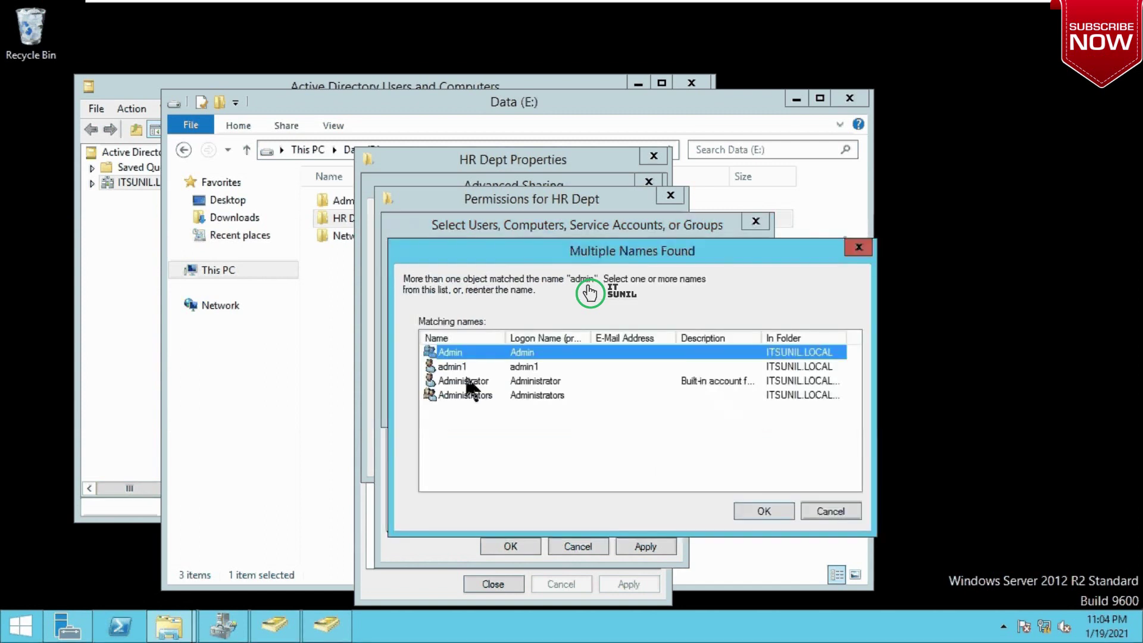
left_click(464, 394)
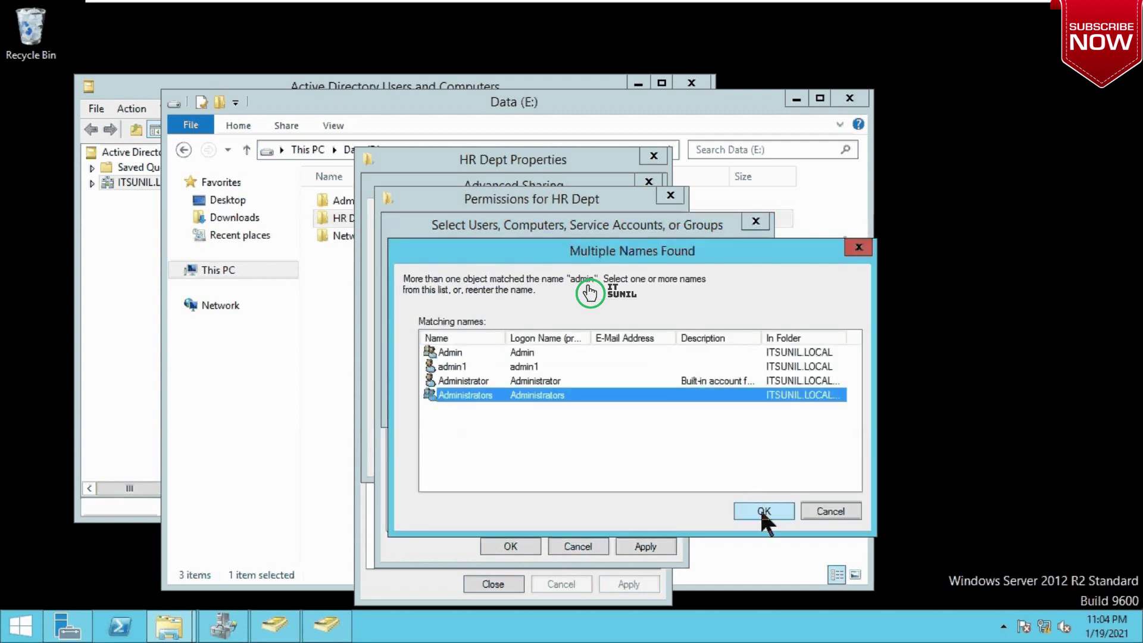
left_click(763, 510)
left_click(663, 403)
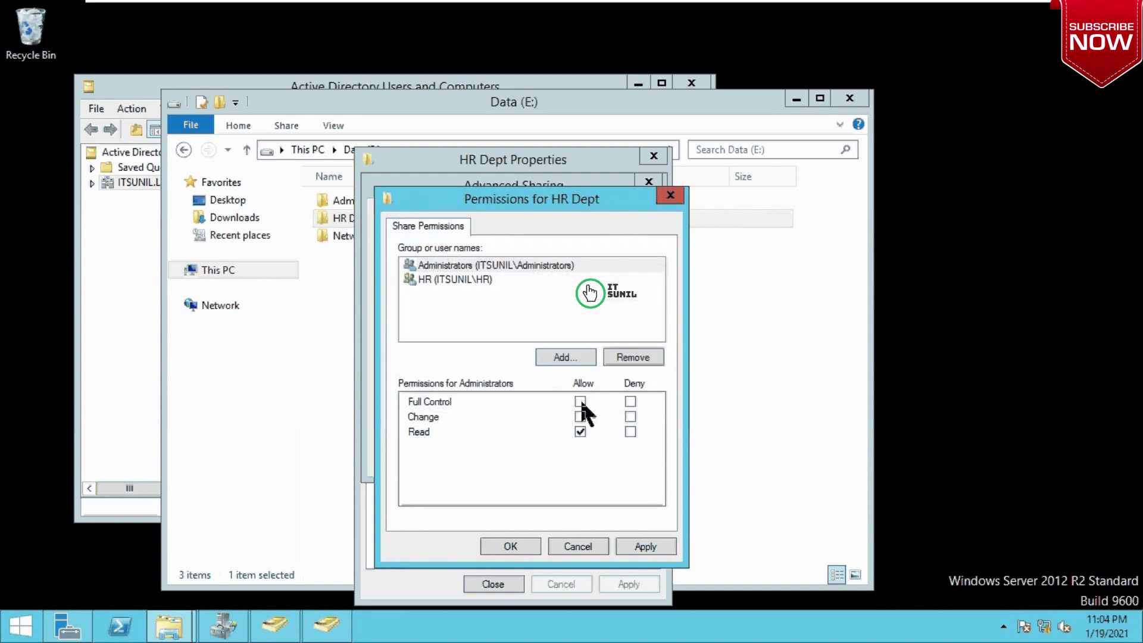
Step: Give Administrators Full Control on the HR Dept share and save the sharing settings
left_click(580, 401)
left_click(649, 543)
left_click(521, 542)
left_click(619, 457)
left_click(480, 457)
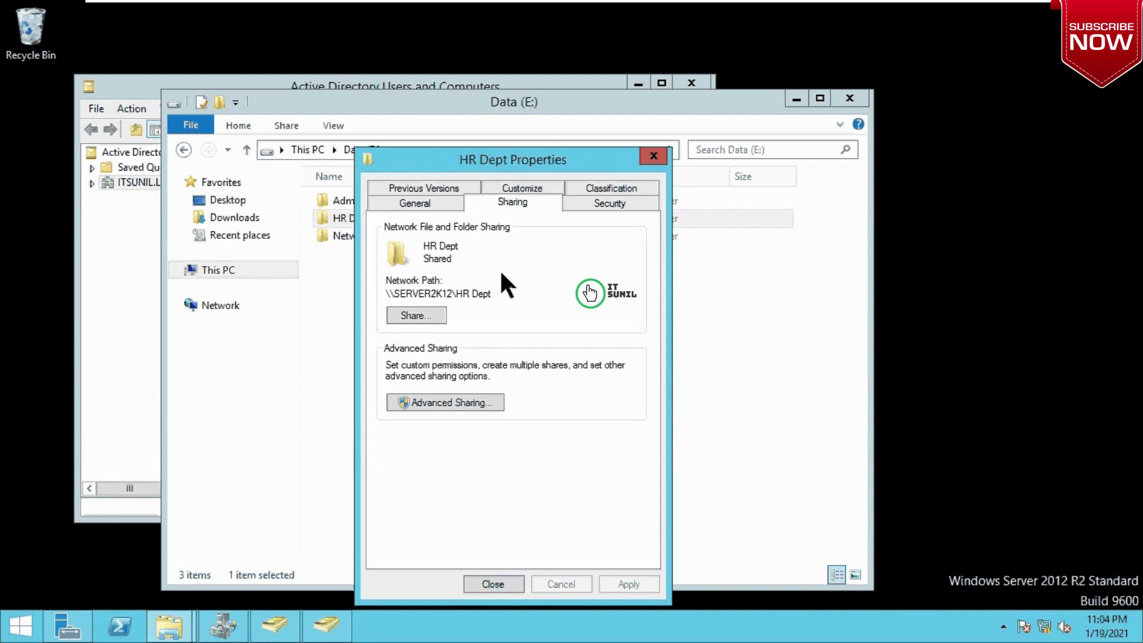
Step: On HR Dept's Security tab, add the HR group with Full control allowed, then close the properties
left_click(609, 202)
left_click(576, 362)
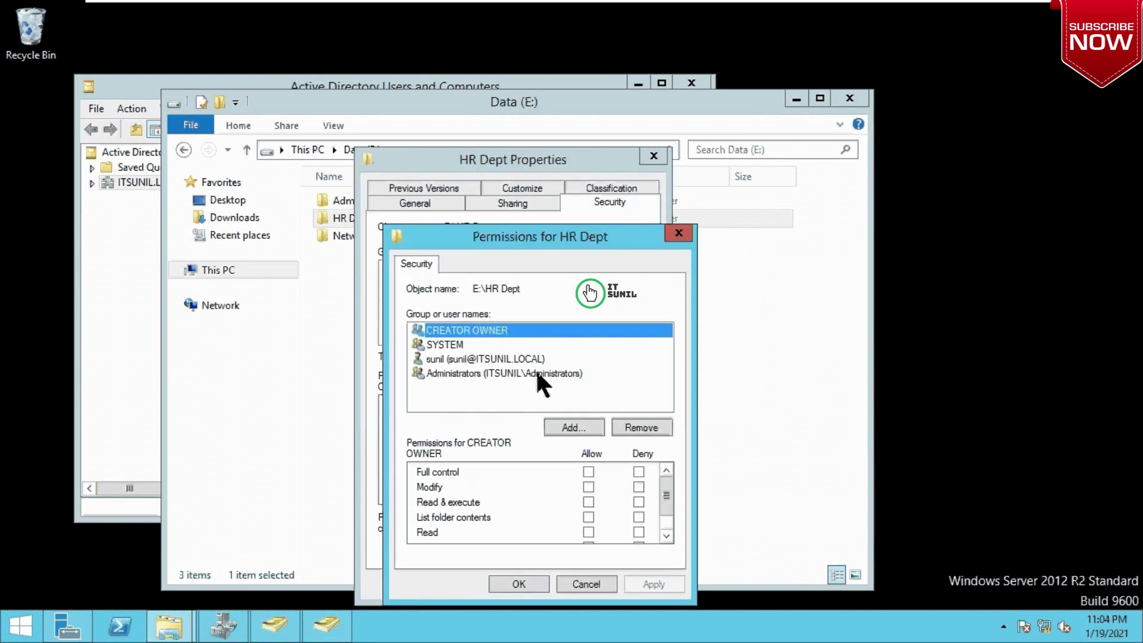
left_click(571, 427)
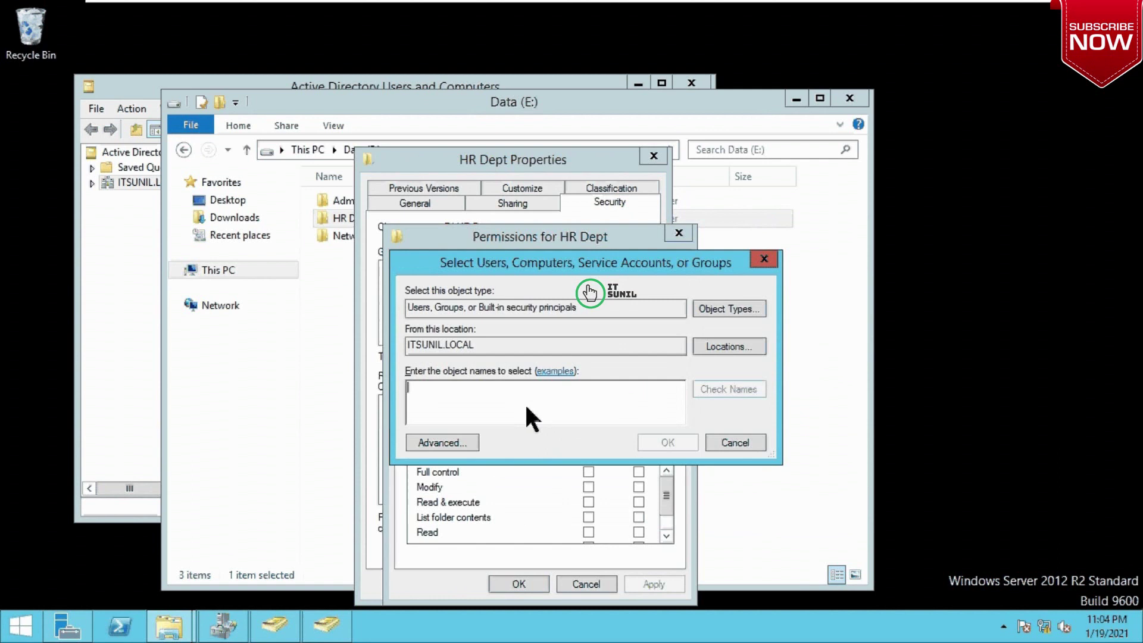
type("hr")
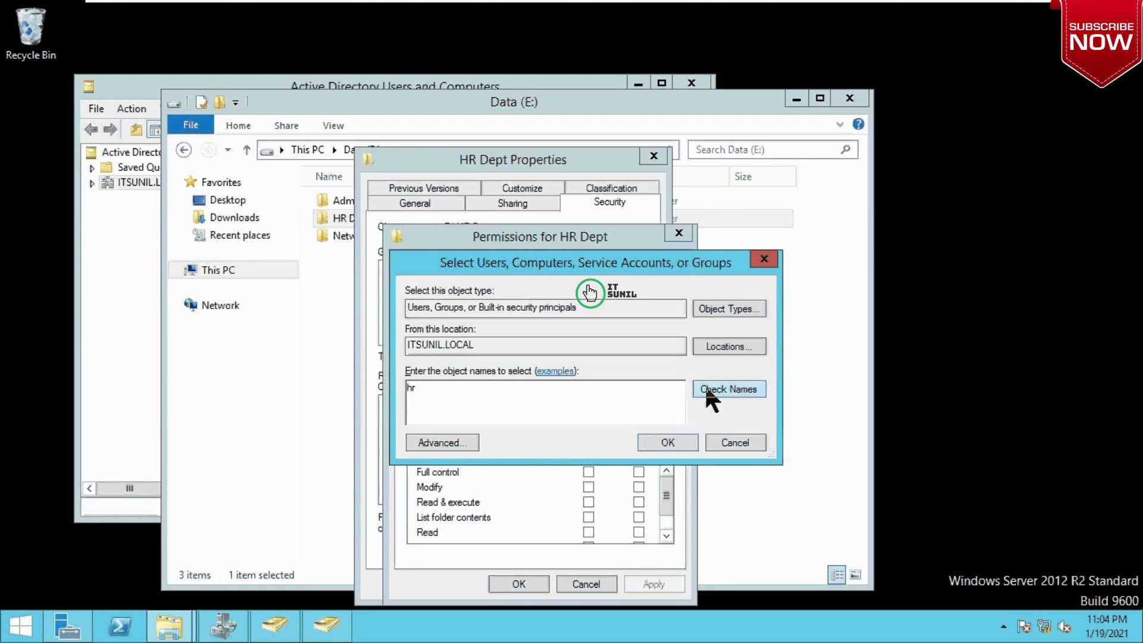
left_click(715, 391)
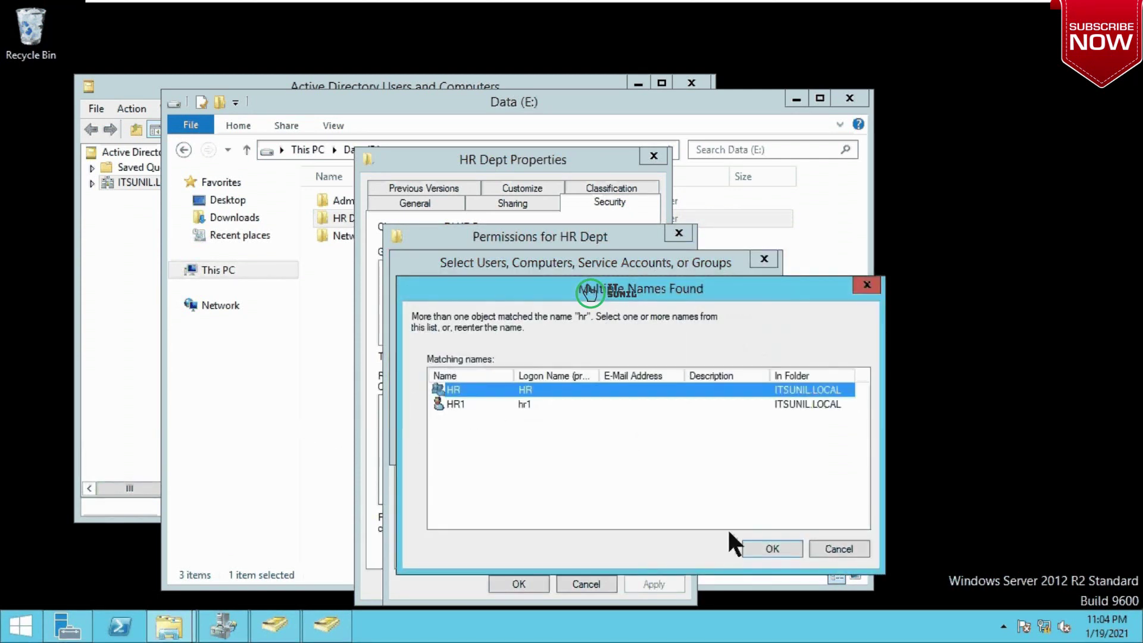
left_click(769, 548)
left_click(650, 443)
left_click(588, 472)
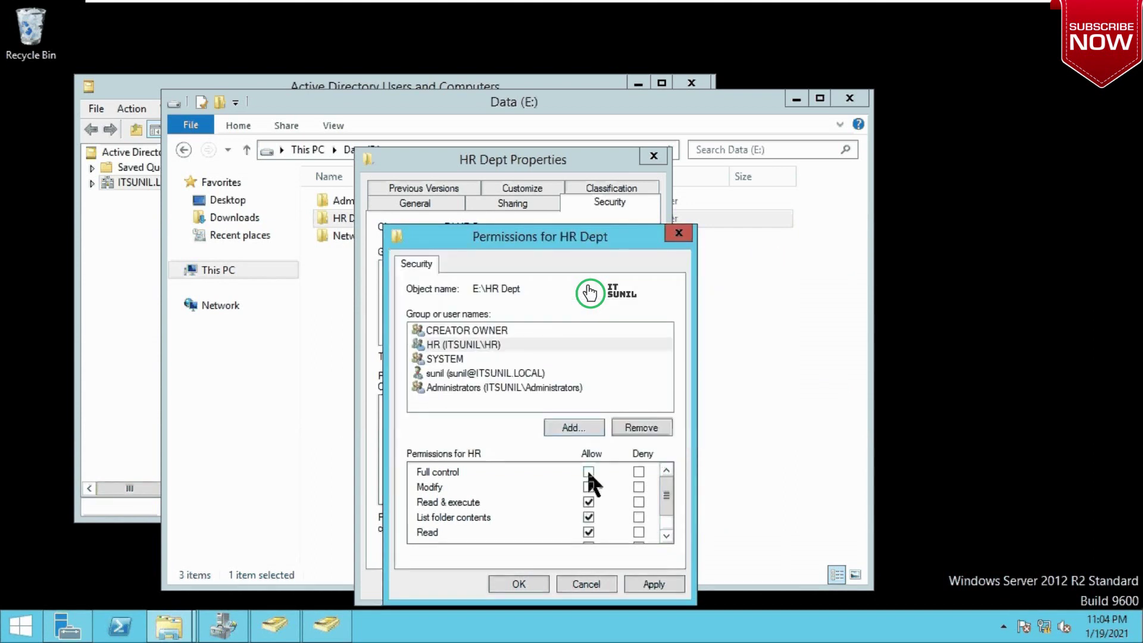
left_click(654, 585)
left_click(517, 585)
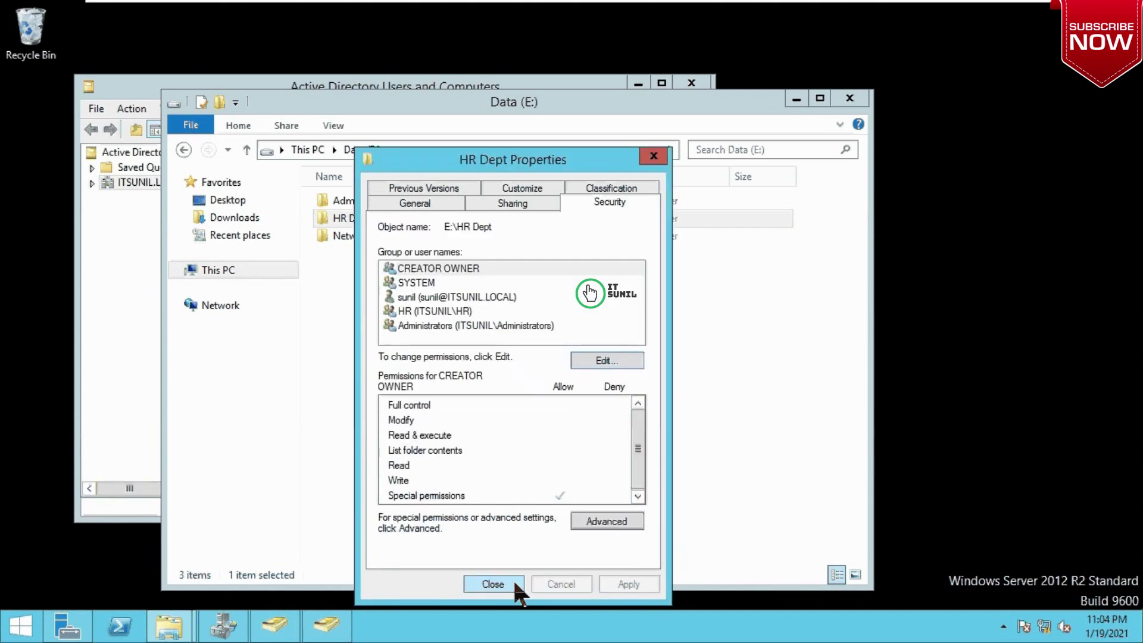
left_click(501, 586)
left_click(455, 411)
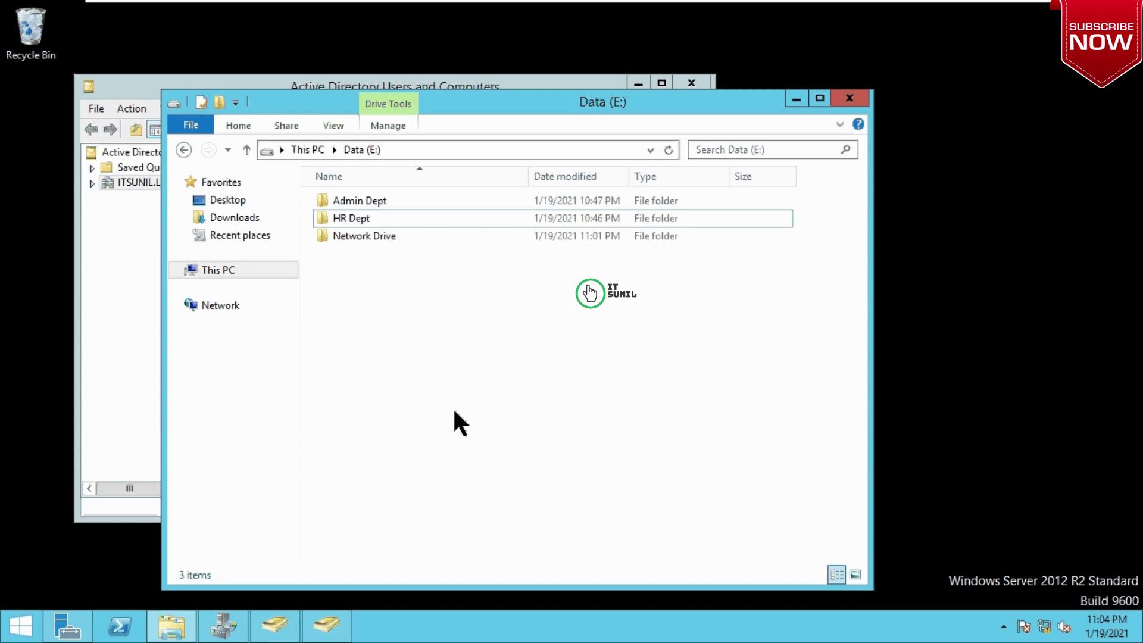
left_click(377, 235)
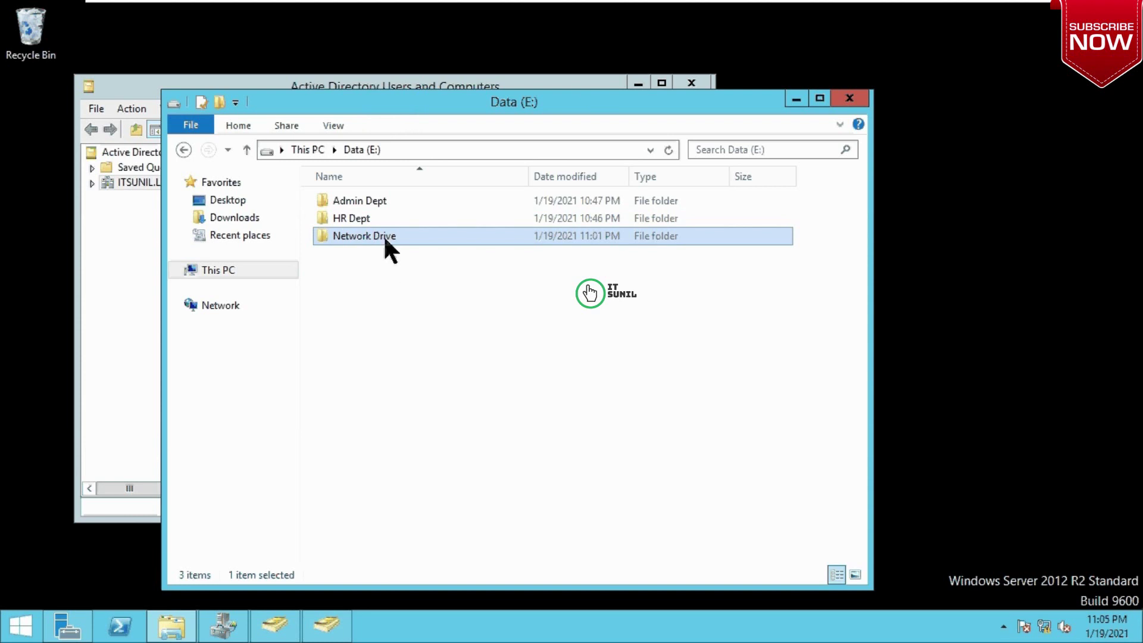
left_click(343, 218)
right_click(343, 218)
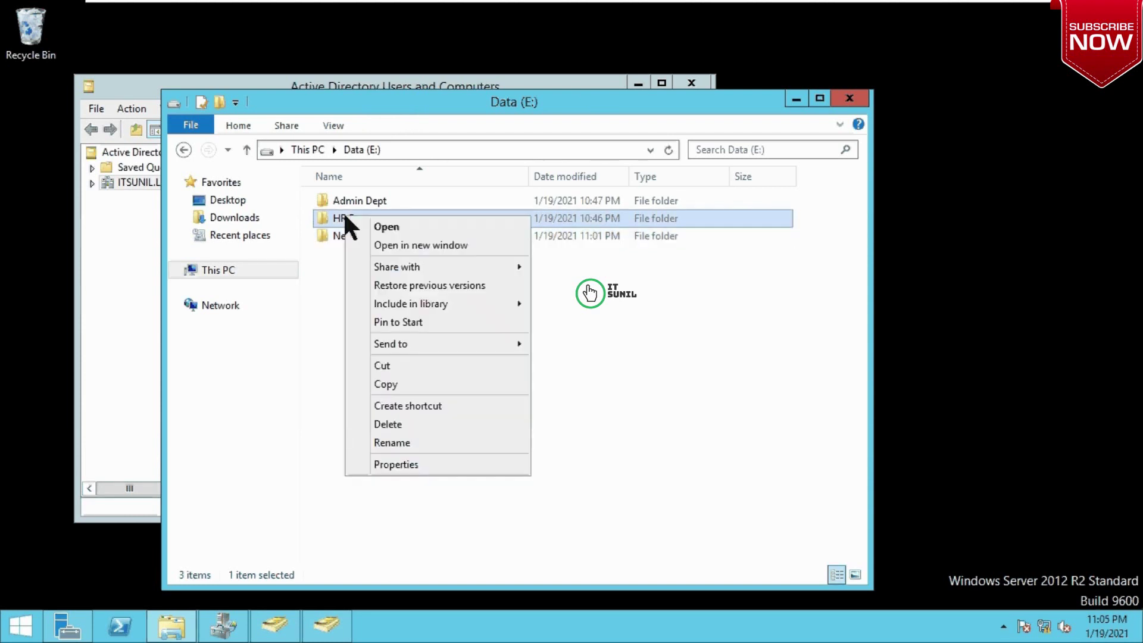
left_click(401, 464)
left_click(479, 235)
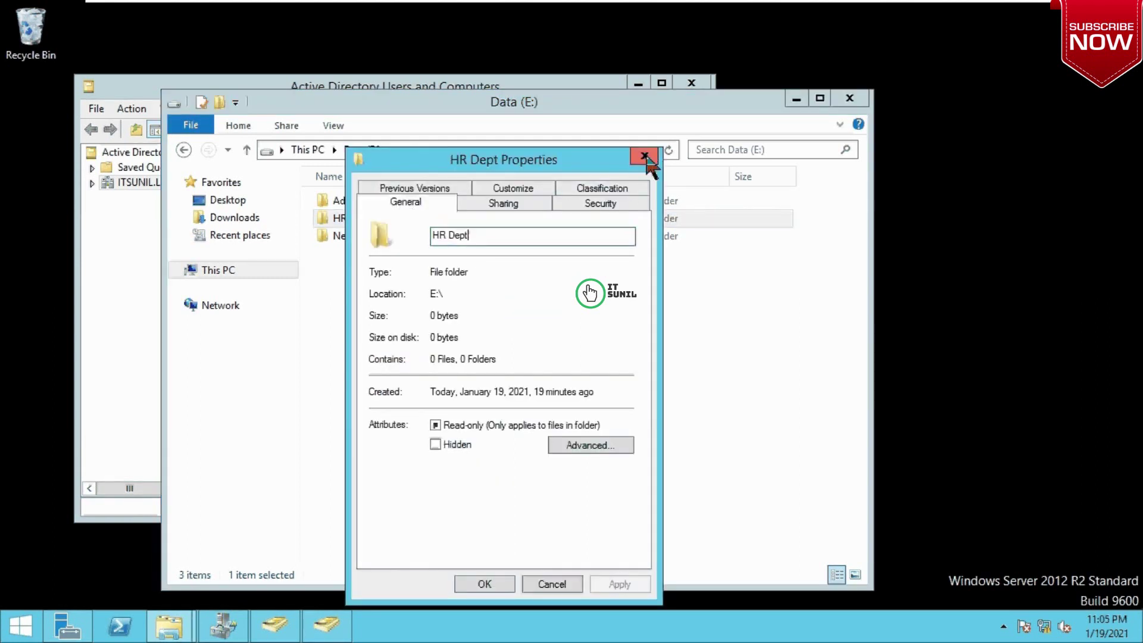
left_click(644, 156)
key("super+r")
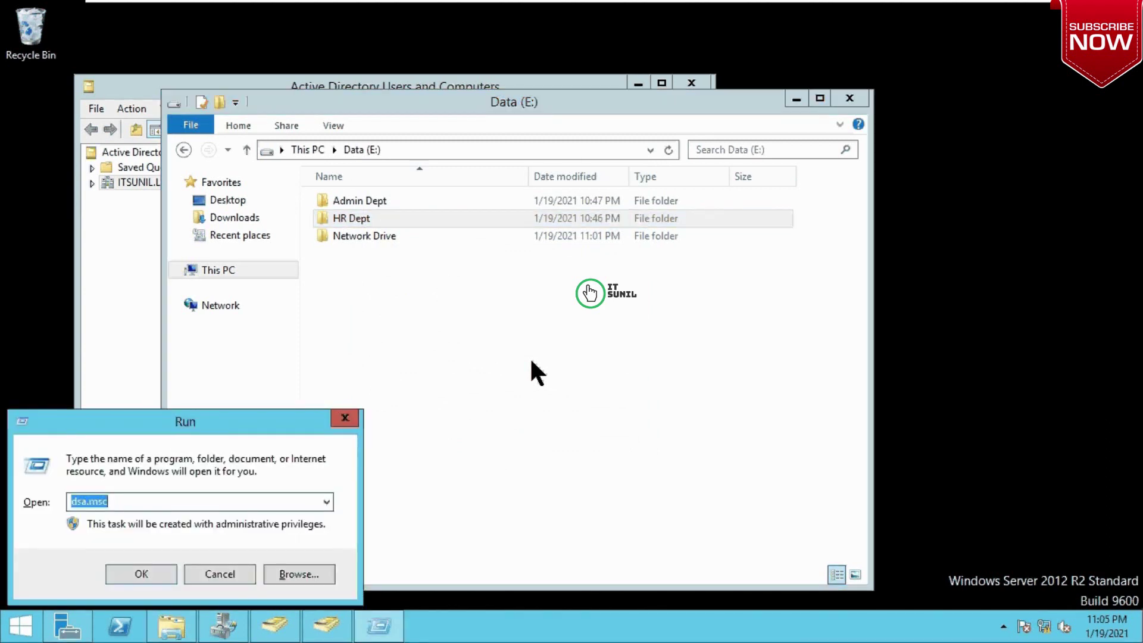
type("\\\\")
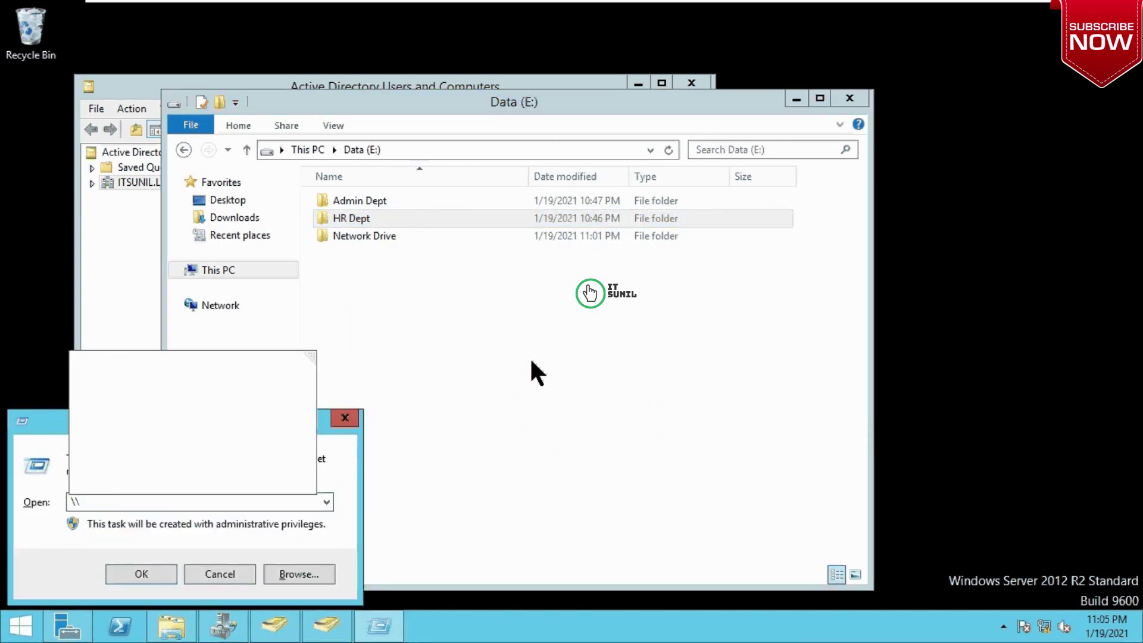
key("Down")
key("Return")
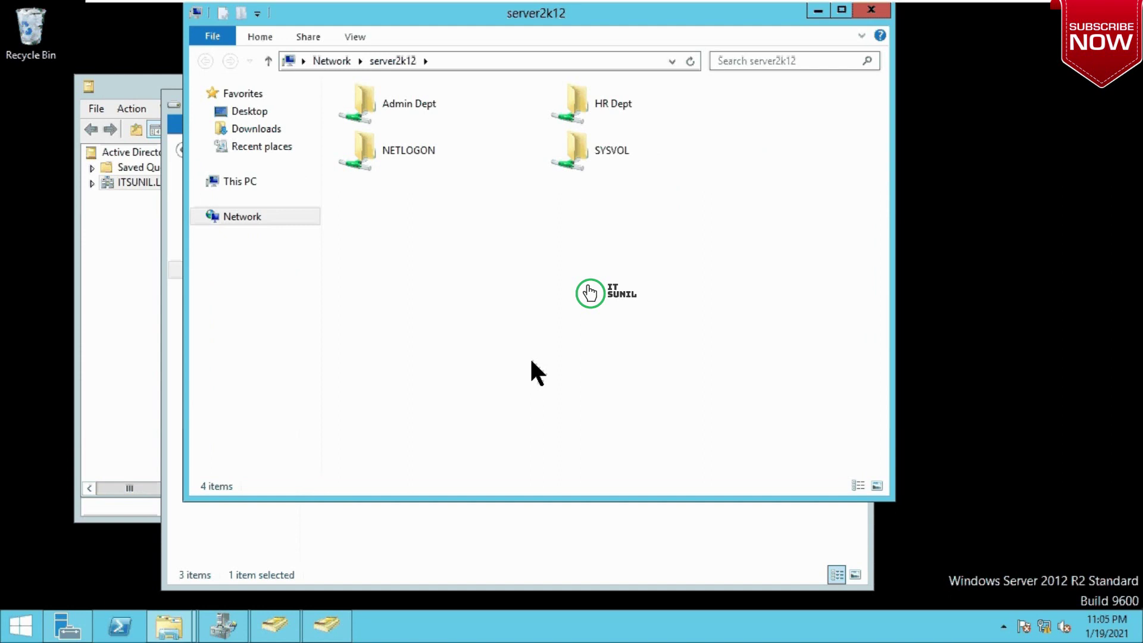
left_click(609, 95)
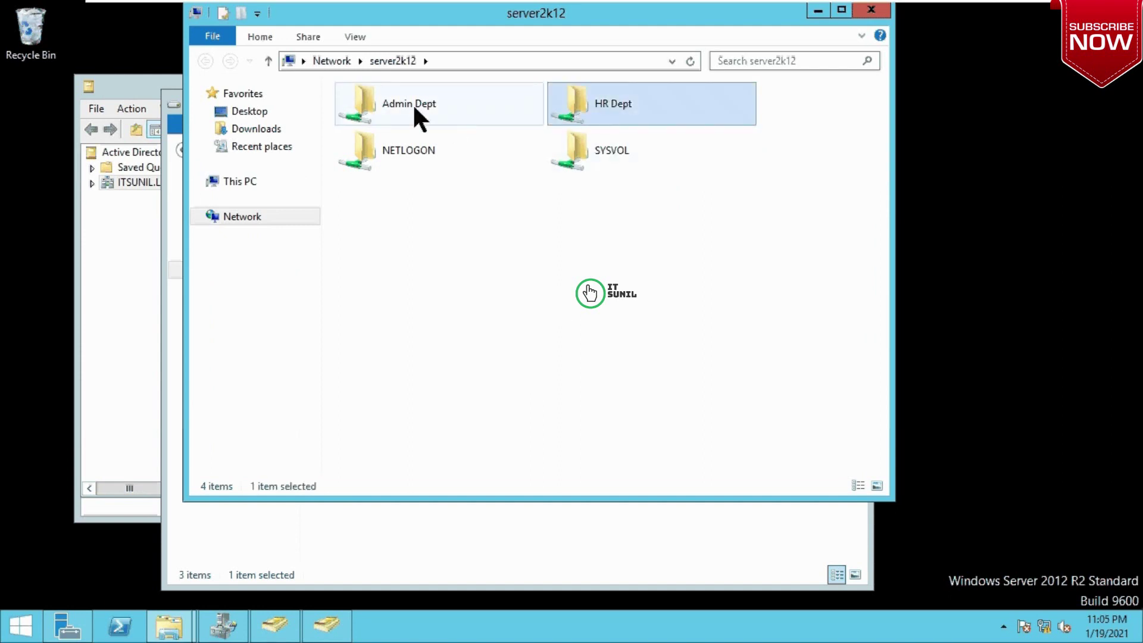
left_click(414, 106)
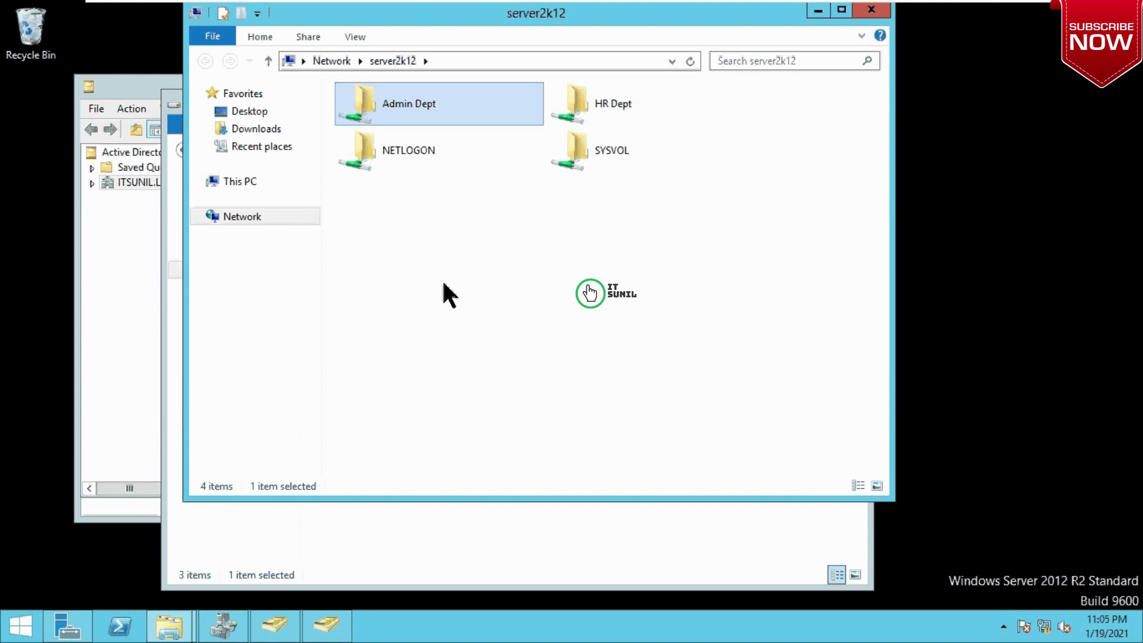
left_click(871, 10)
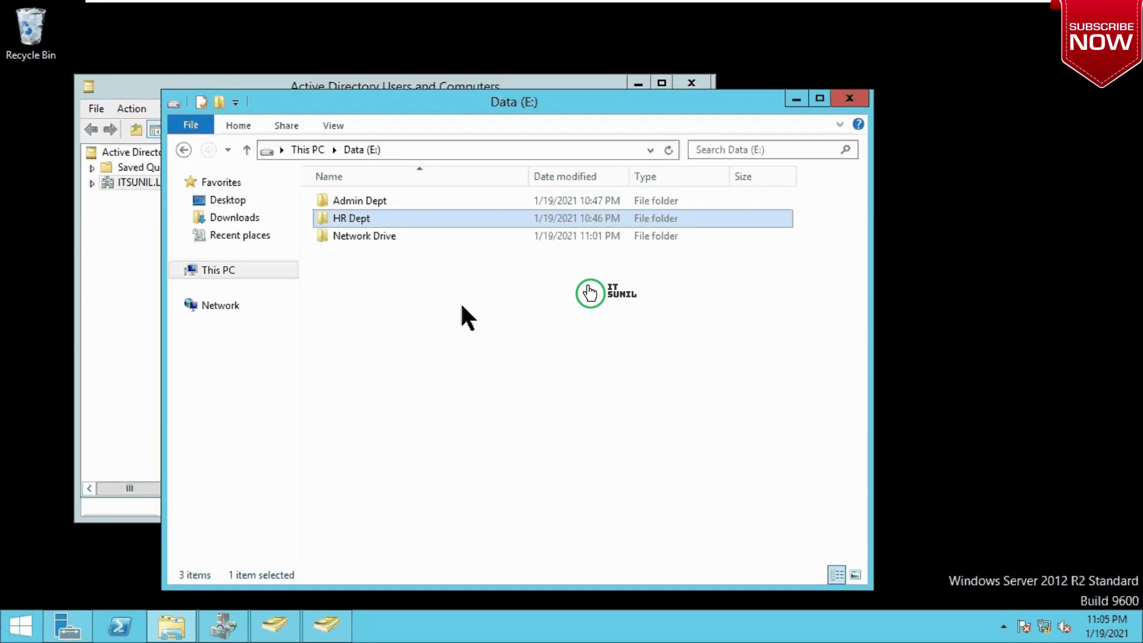
Step: Open the Network Drive folder's Advanced Sharing and tick Share this folder
left_click(361, 235)
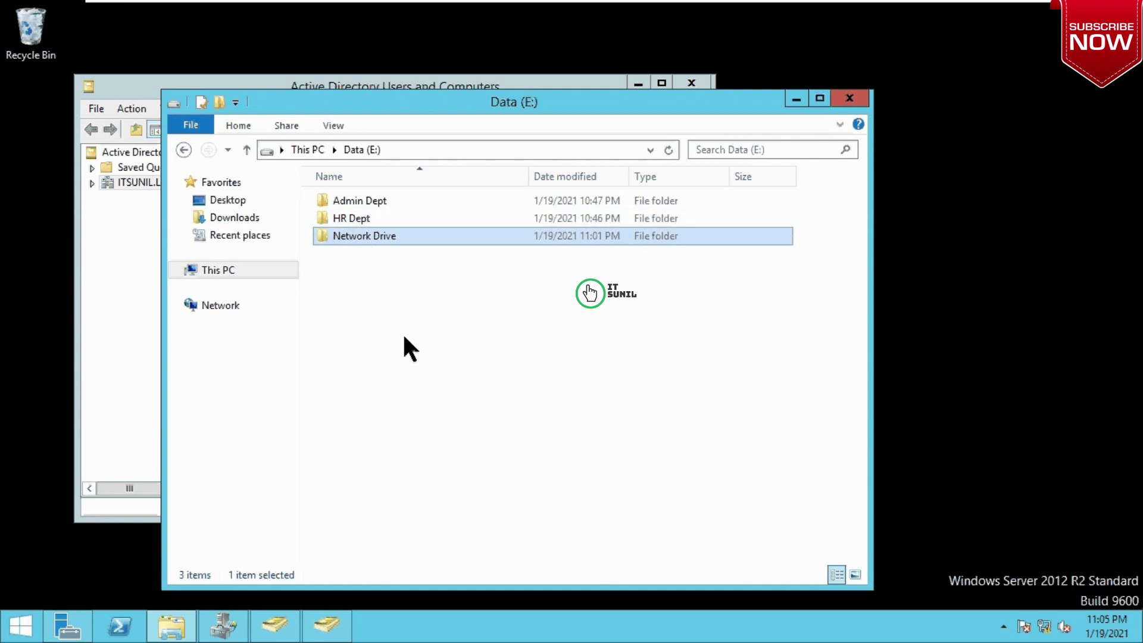
right_click(375, 237)
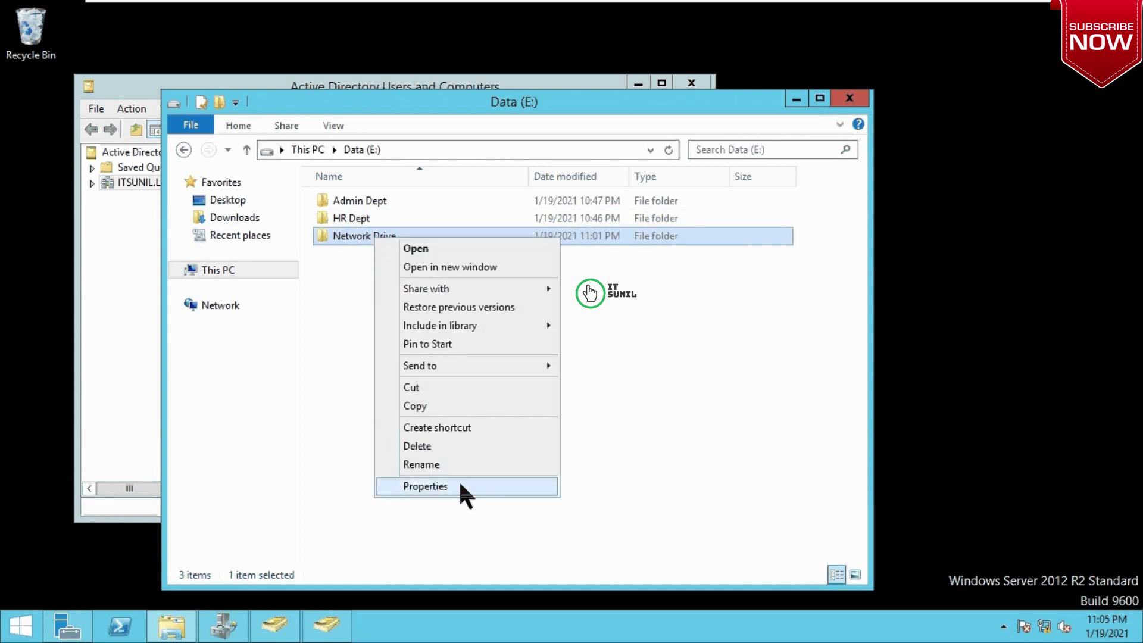
left_click(460, 486)
left_click(539, 201)
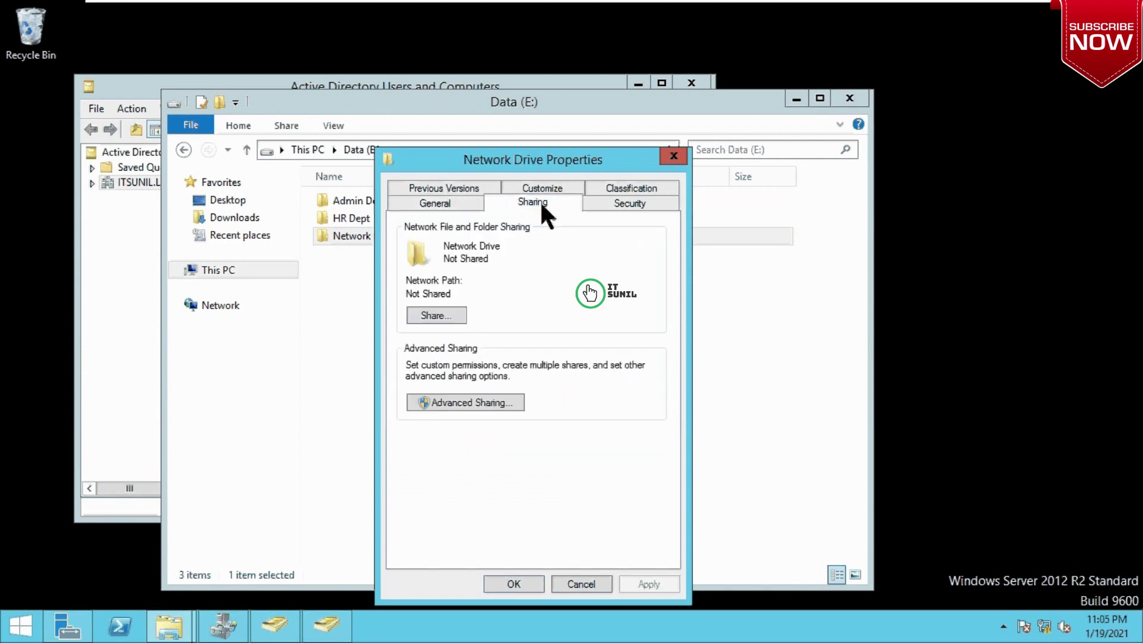
left_click(469, 403)
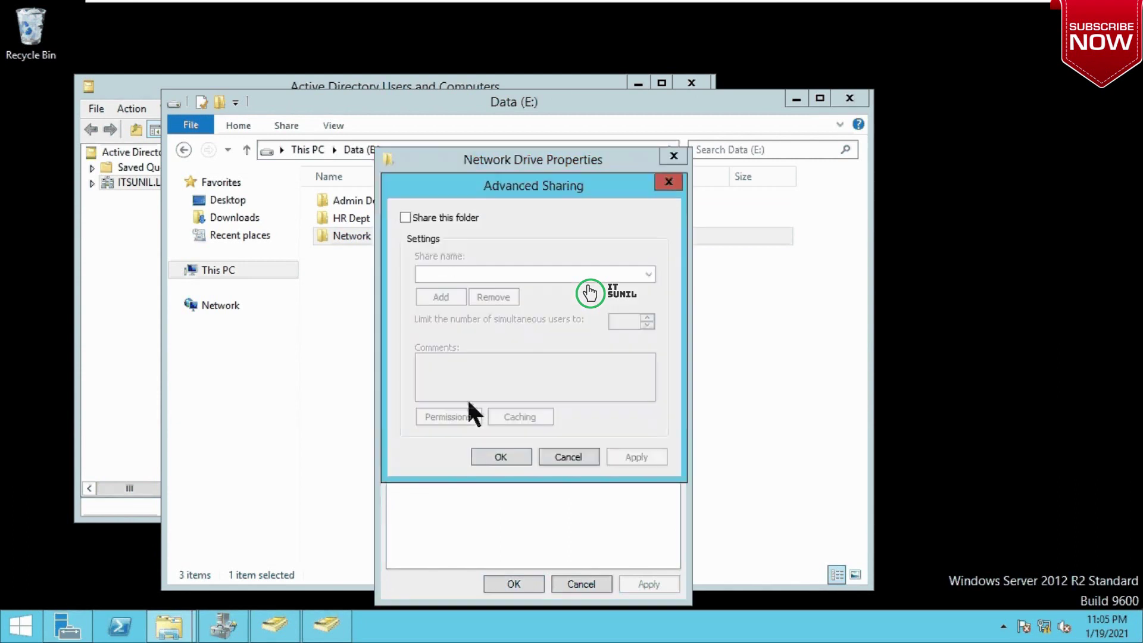
left_click(430, 216)
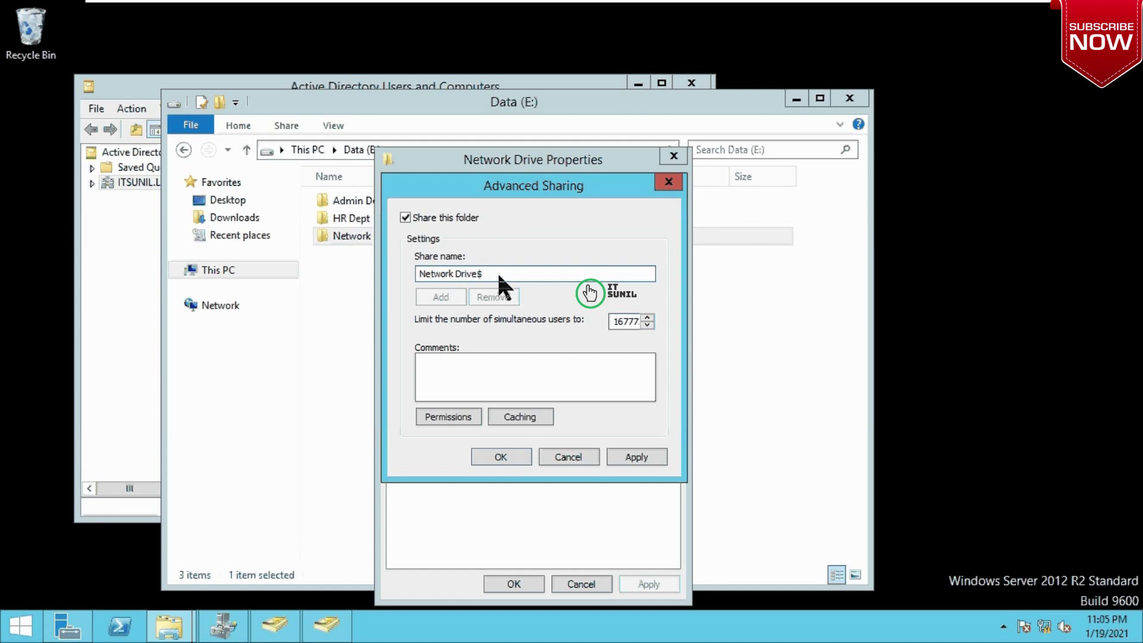
key("super+r")
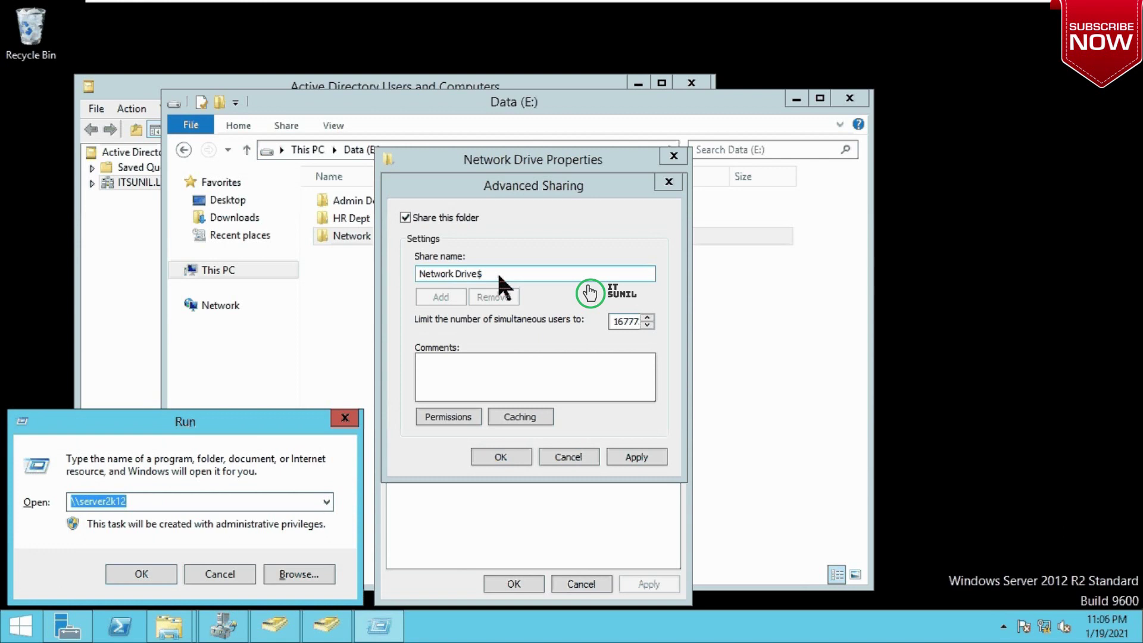
key("Escape")
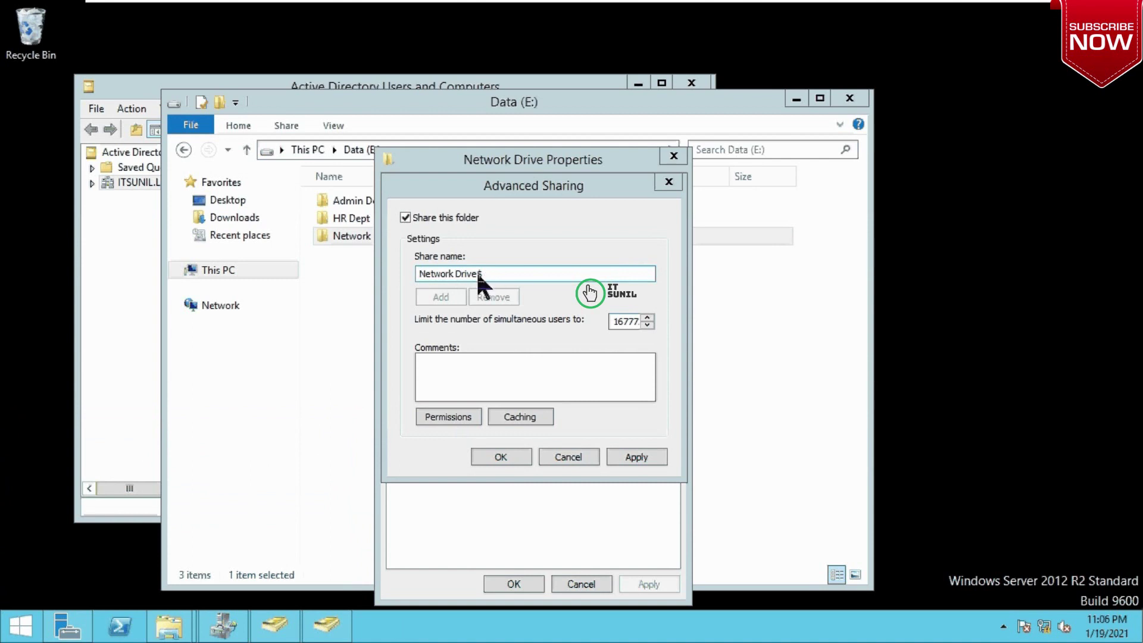
Step: Replace Everyone in the Network Drive$ share permissions with the HR and Admin groups
left_click(444, 418)
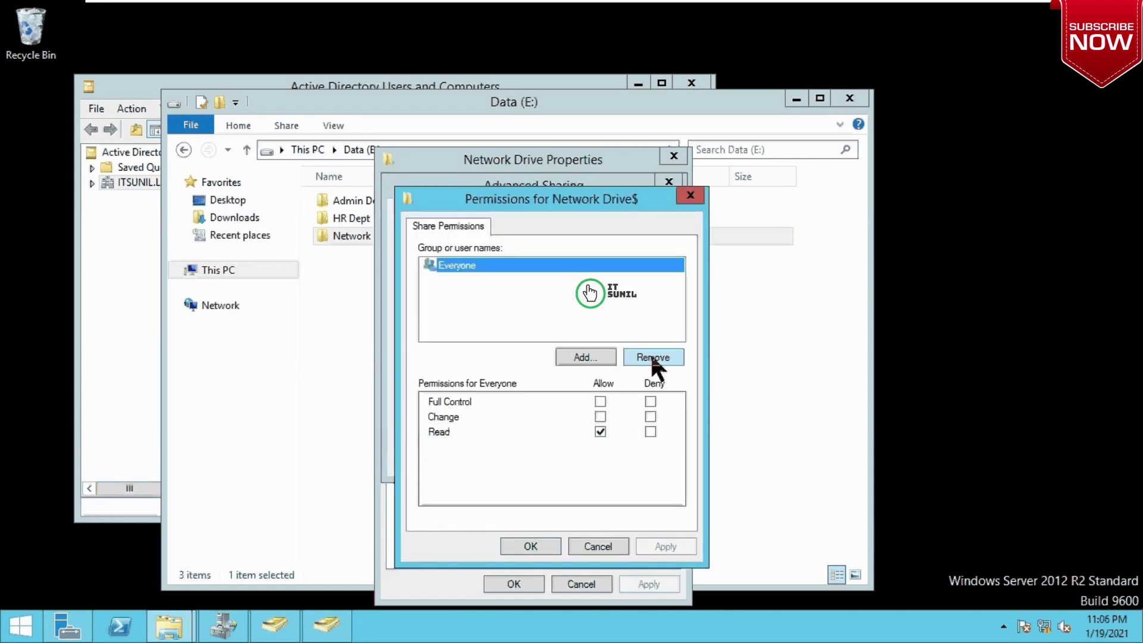
left_click(651, 356)
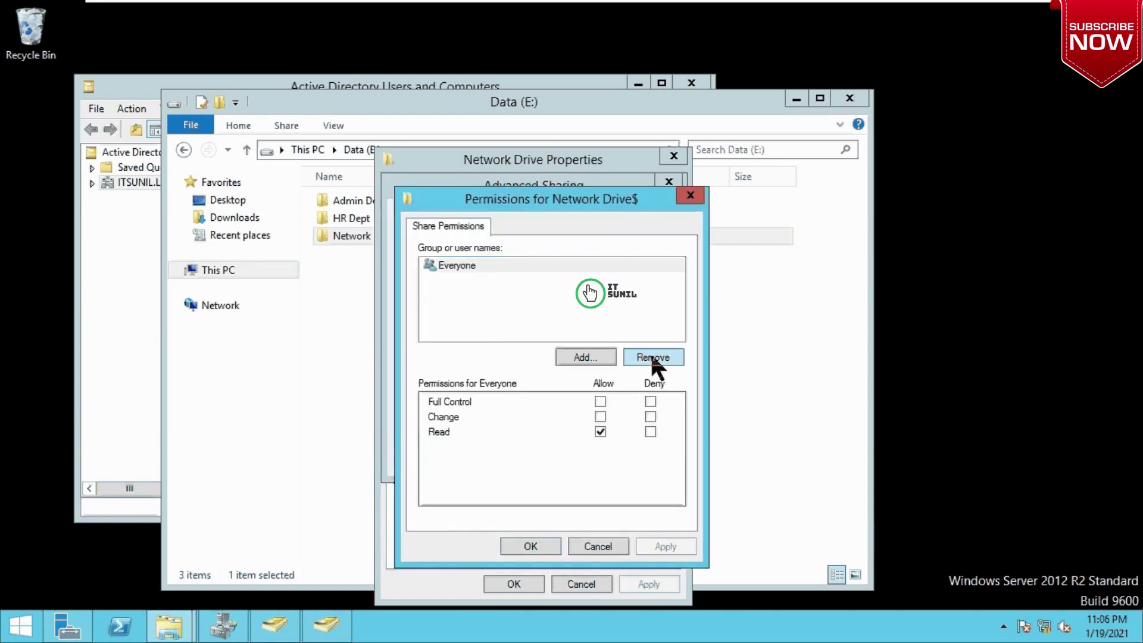
left_click(586, 357)
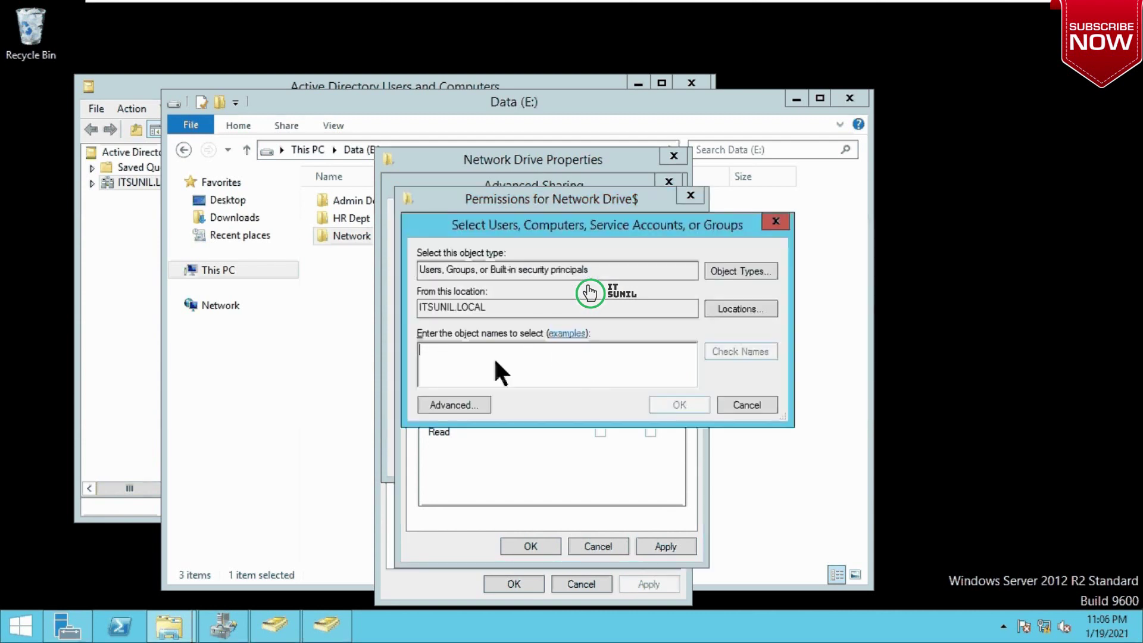
type("hr")
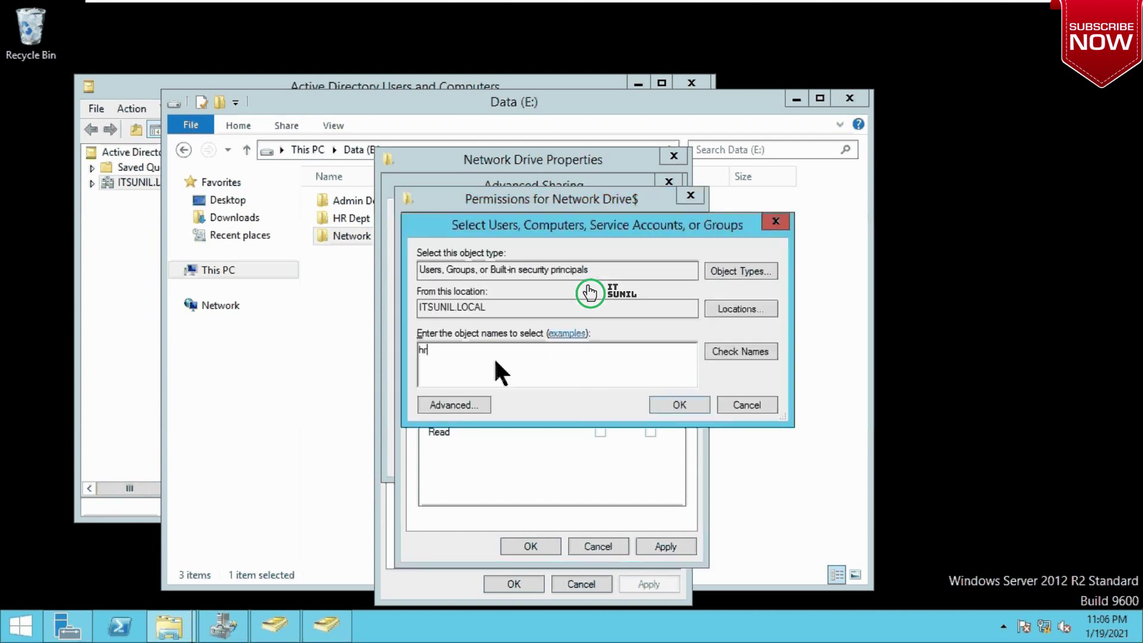
left_click(730, 351)
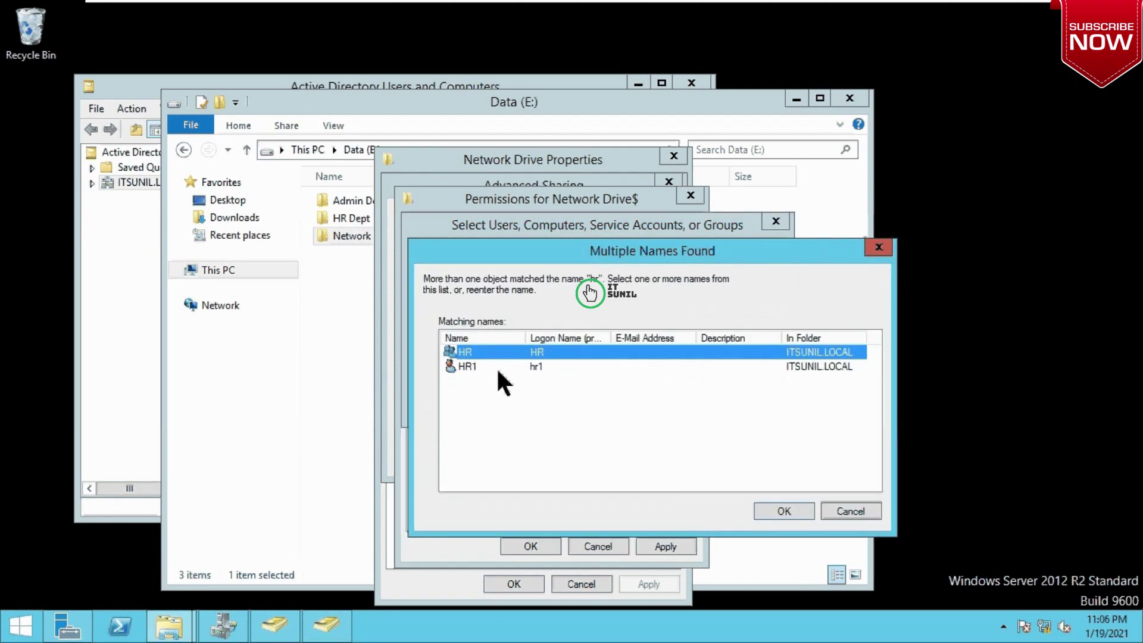
left_click(777, 510)
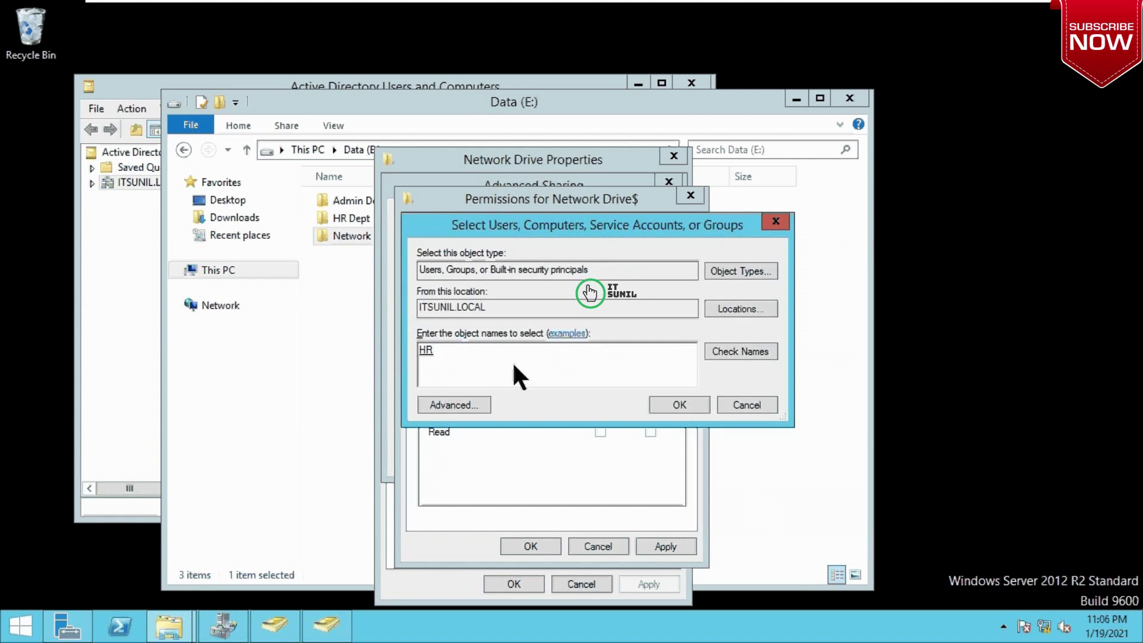
type(";admin")
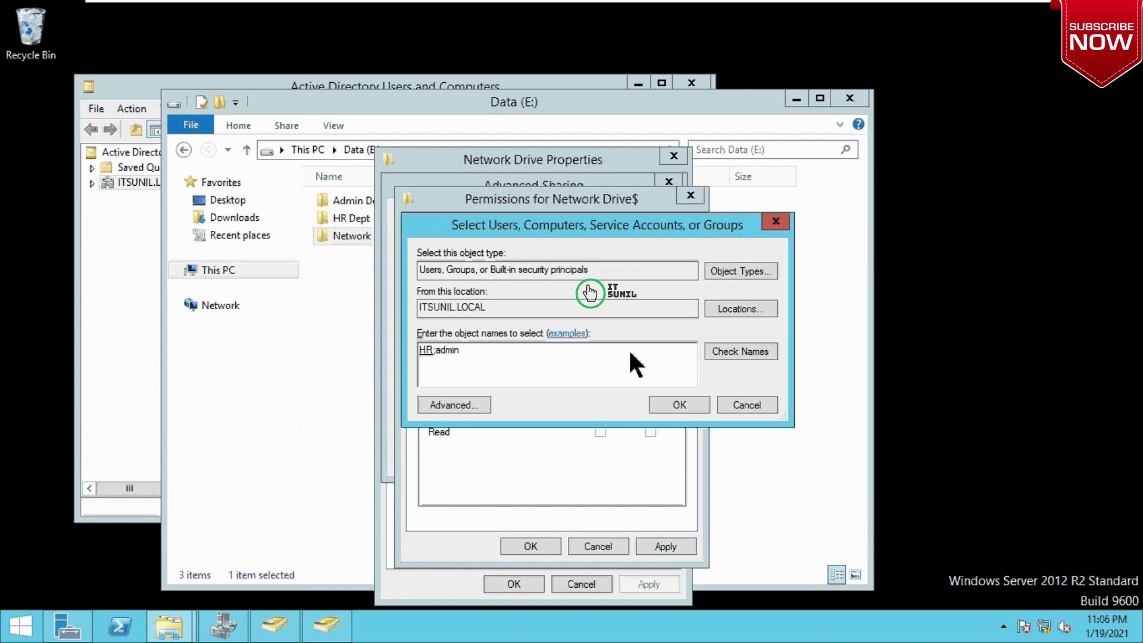
left_click(753, 353)
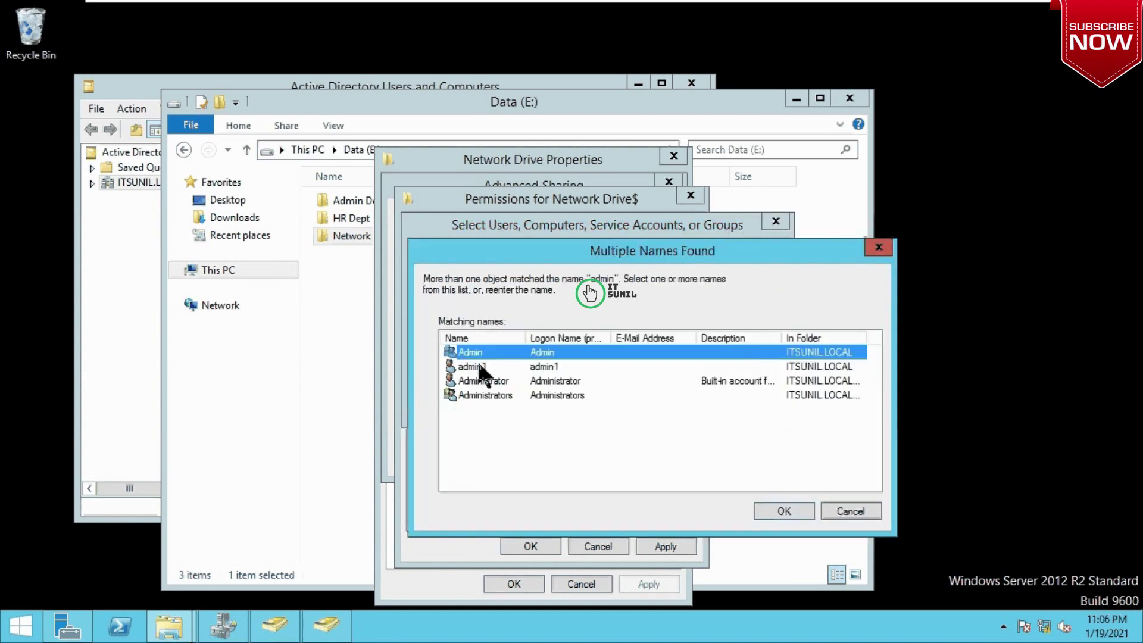
left_click(784, 512)
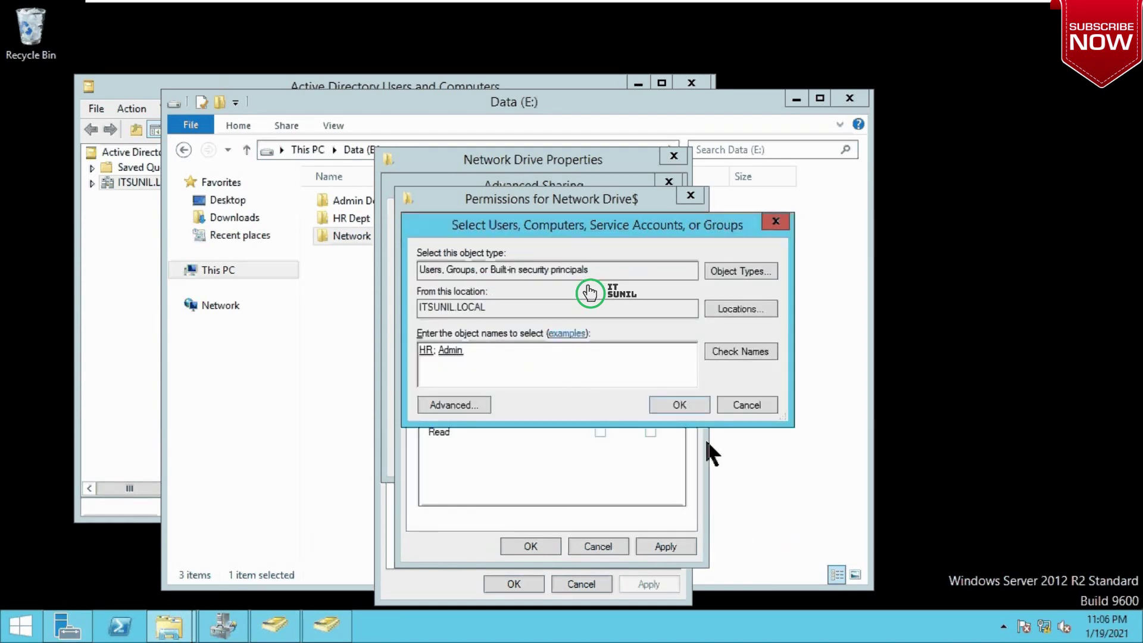
left_click(678, 405)
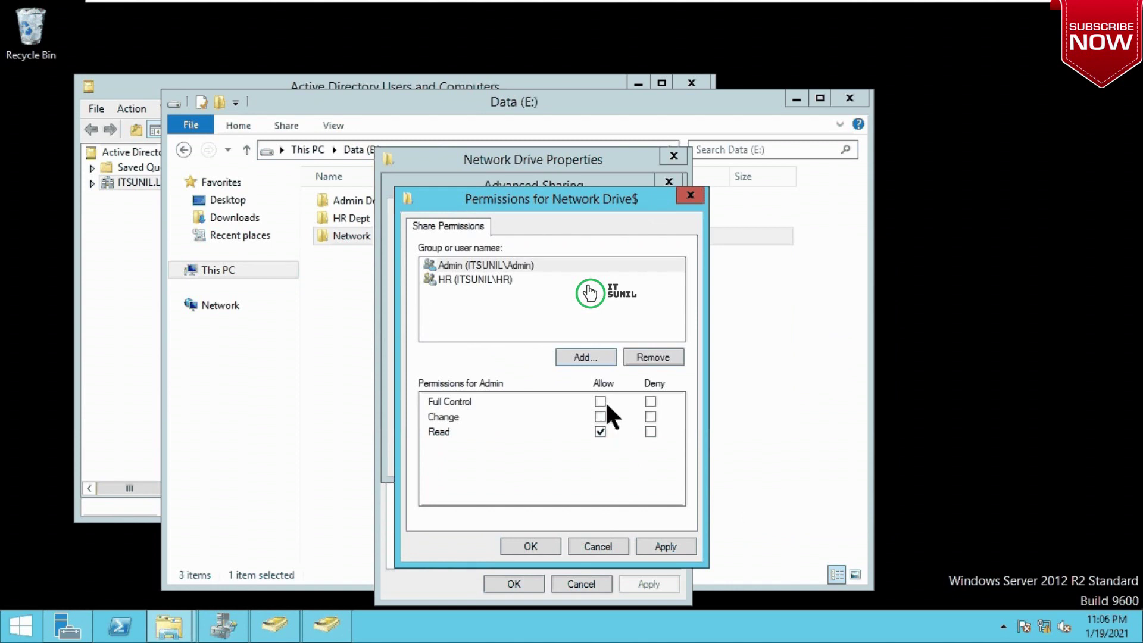
Step: Give HR and Admin Full Control, then apply and confirm the permissions and advanced sharing
left_click(601, 416)
left_click(482, 278)
left_click(601, 401)
left_click(581, 266)
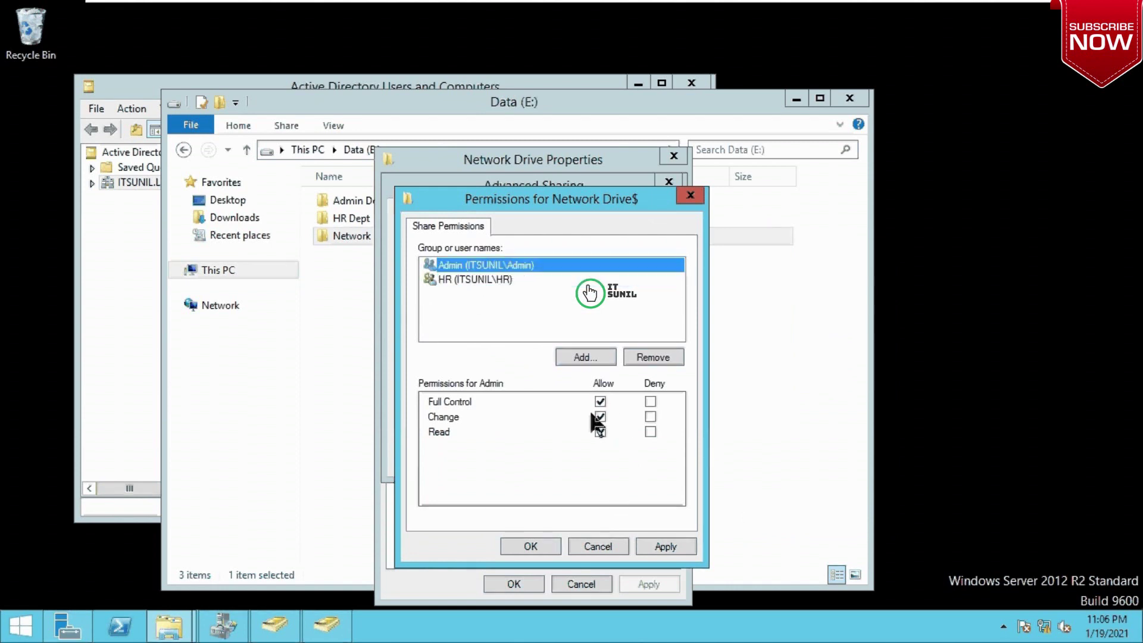
left_click(665, 546)
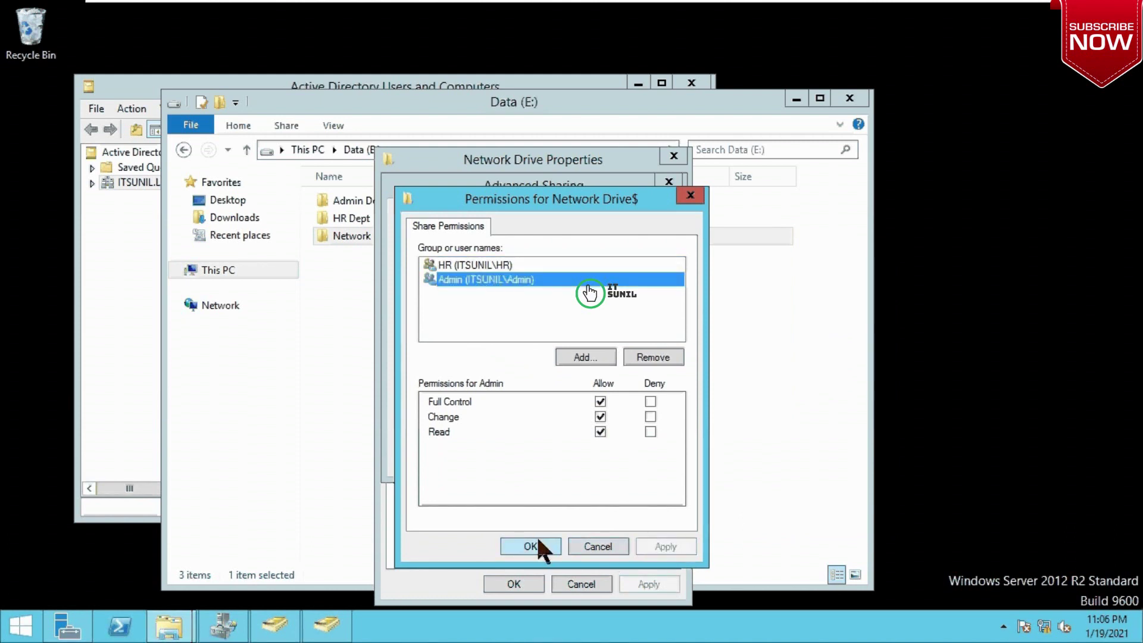
left_click(539, 540)
left_click(623, 460)
left_click(520, 457)
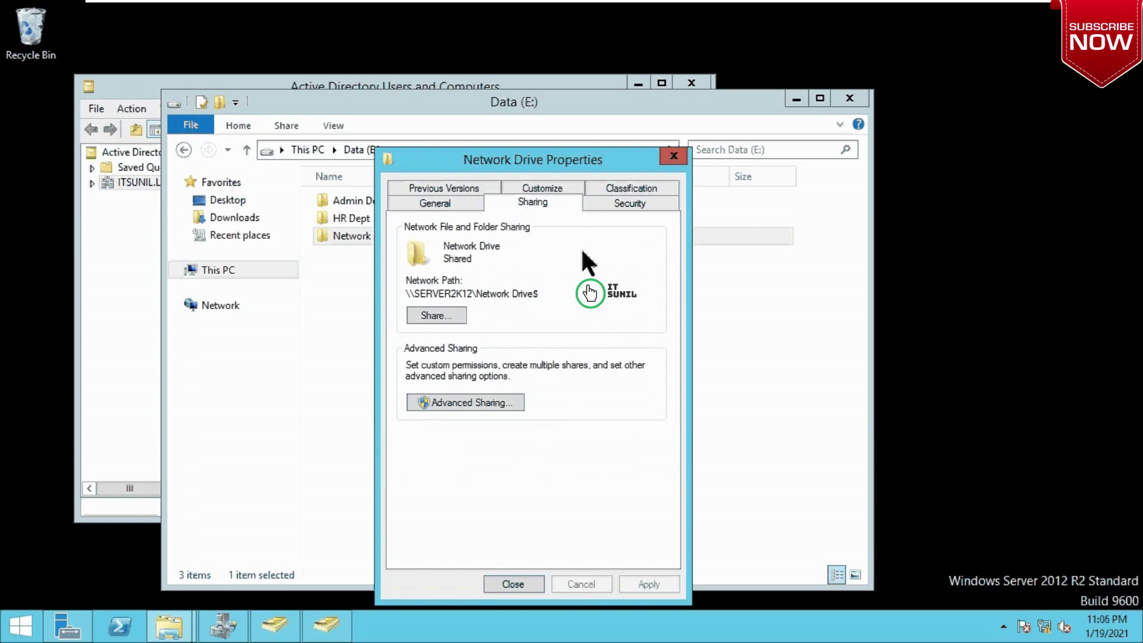
Step: Review the Network Drive folder's security permissions, then close its properties
left_click(618, 201)
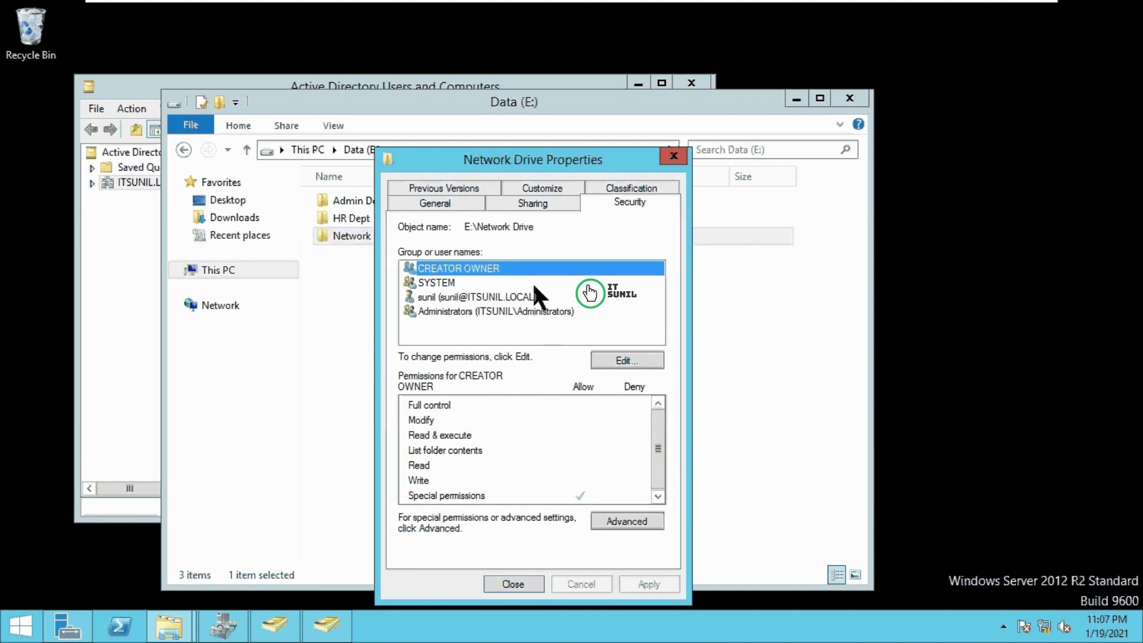
left_click(512, 584)
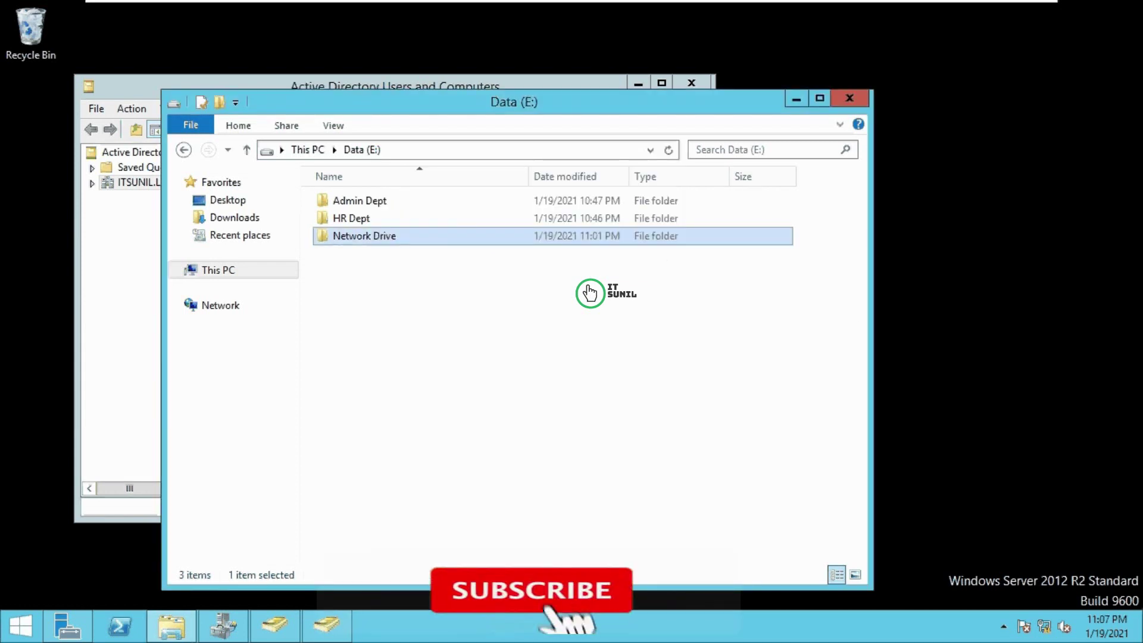
Step: Move the Data (E:) window aside and right-click the HR1 user account
left_click_drag(557, 91, 932, 77)
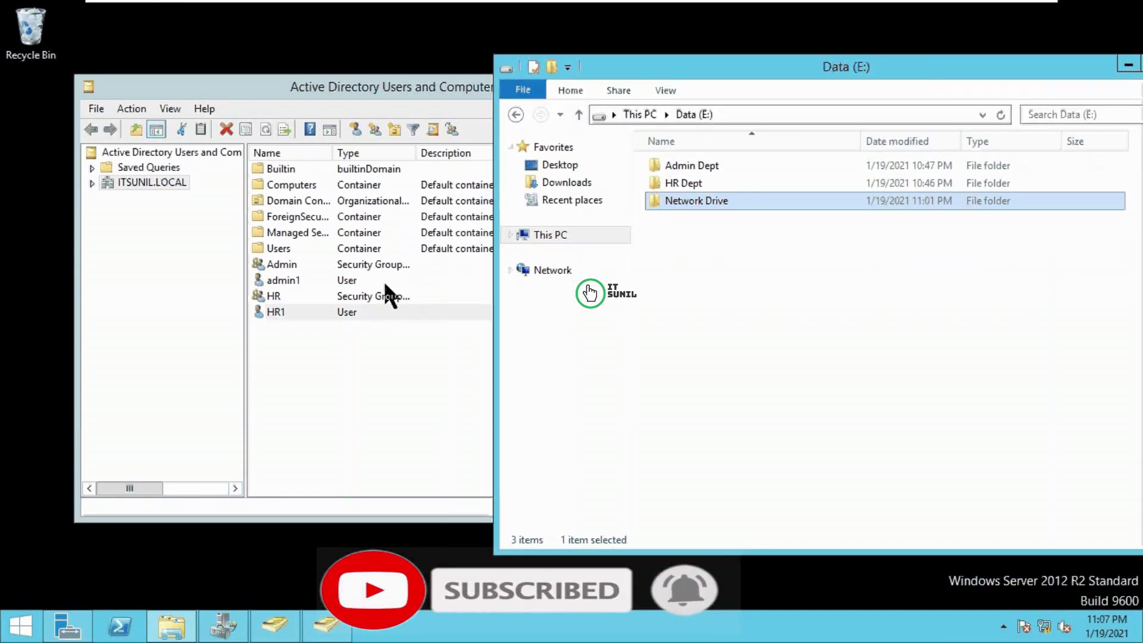
left_click(291, 314)
right_click(291, 313)
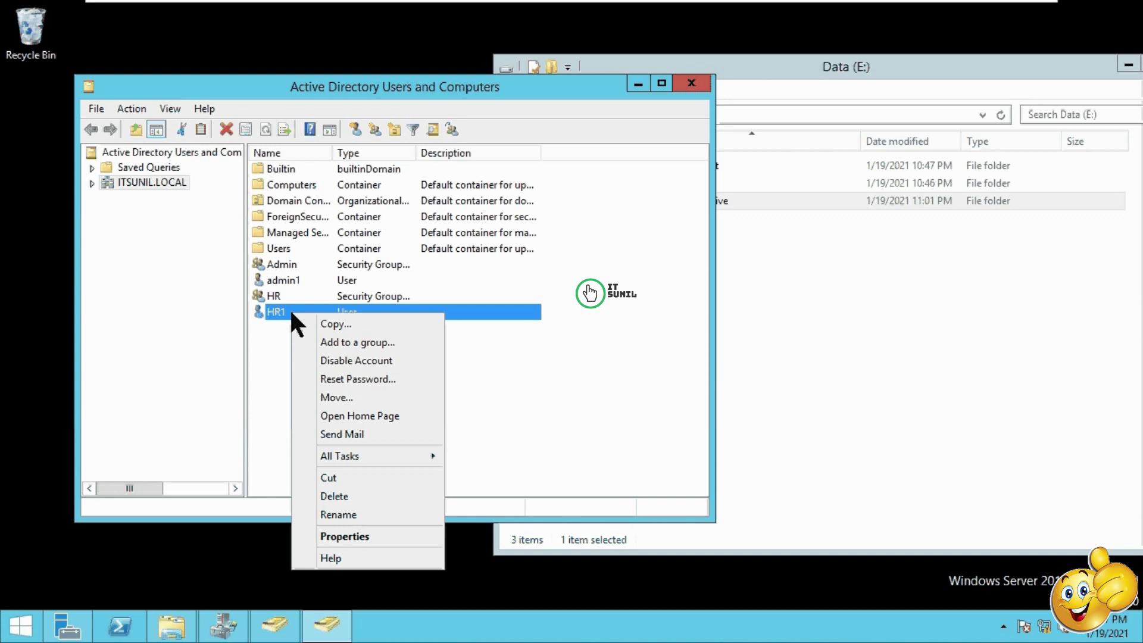
Step: Set HR1's home folder to connect Z: to \\server2k12\network drive$\hr1, then close properties
left_click(355, 536)
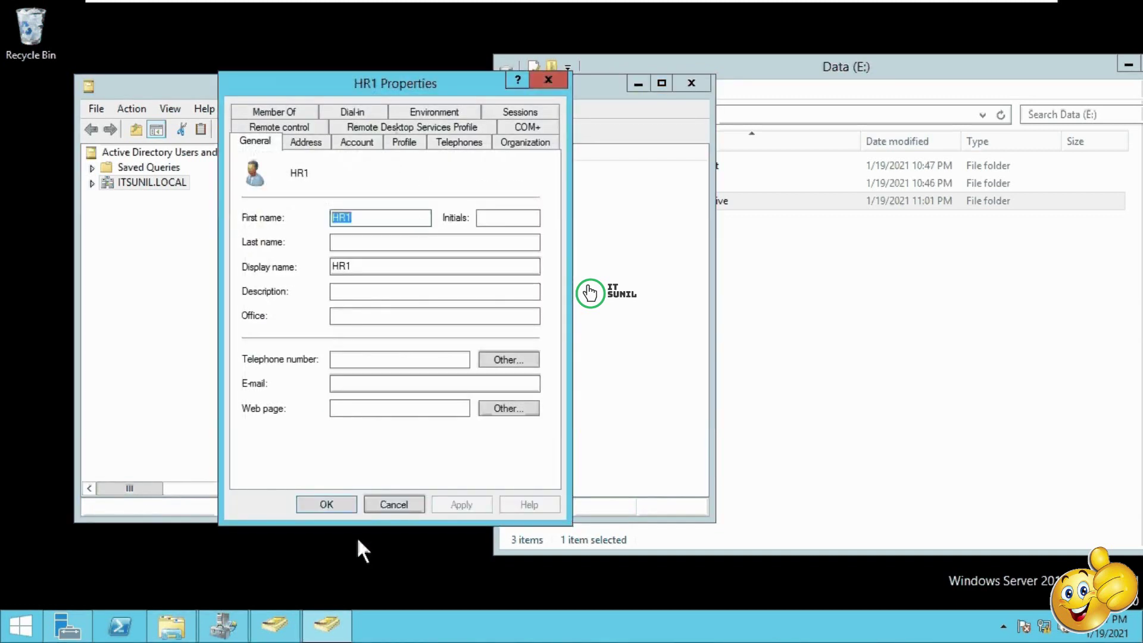
left_click(405, 143)
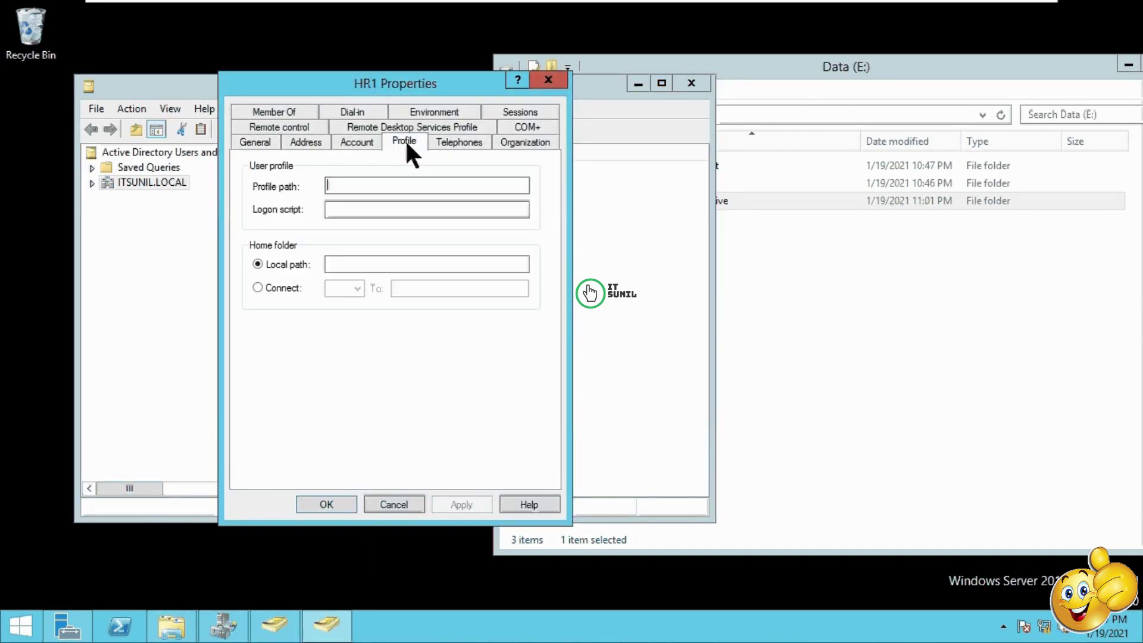
left_click(283, 290)
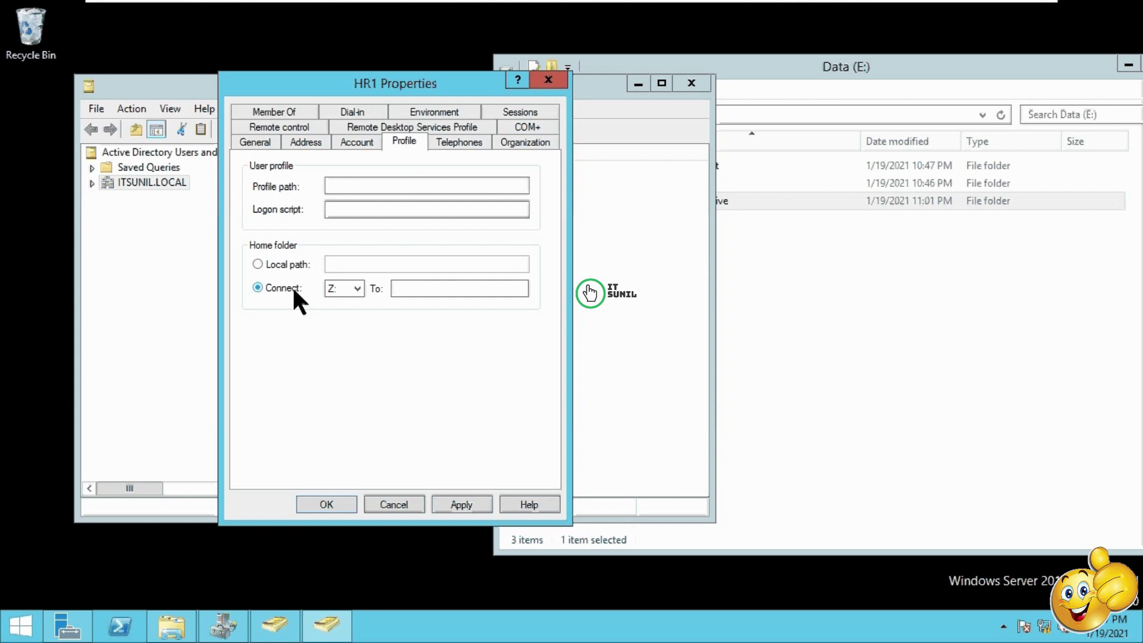
left_click(357, 290)
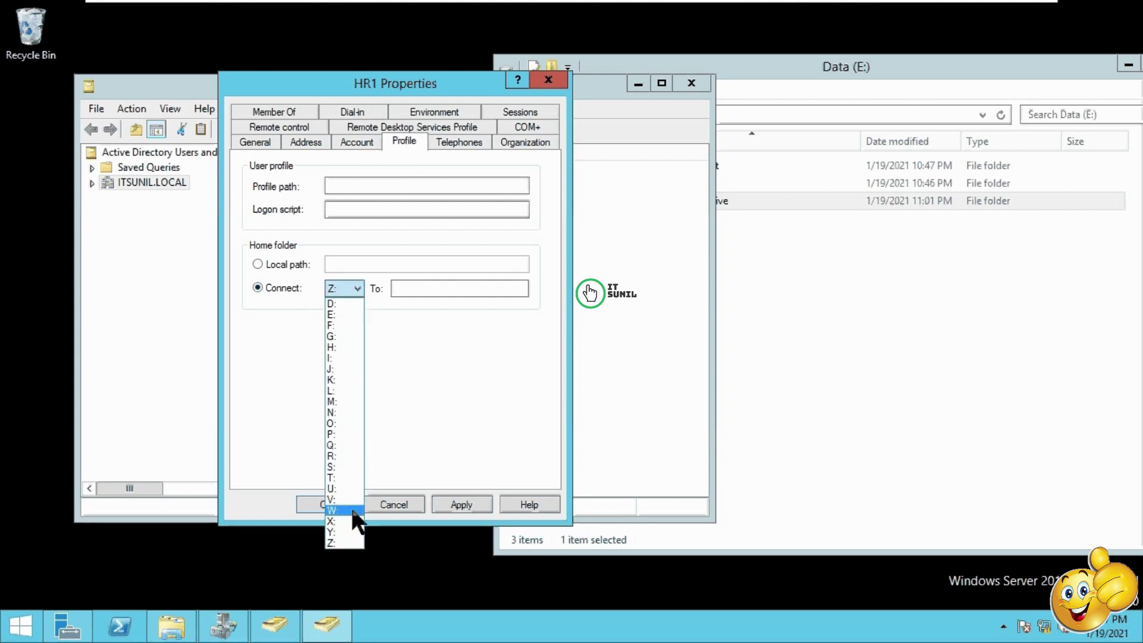
left_click(356, 290)
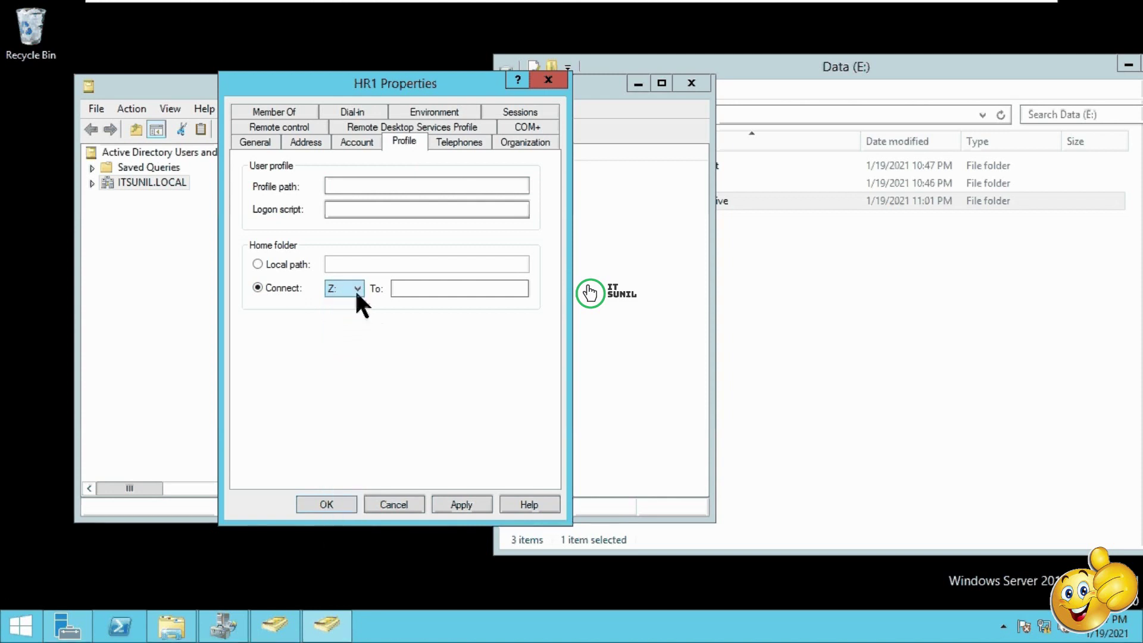
left_click(408, 290)
key("super+r")
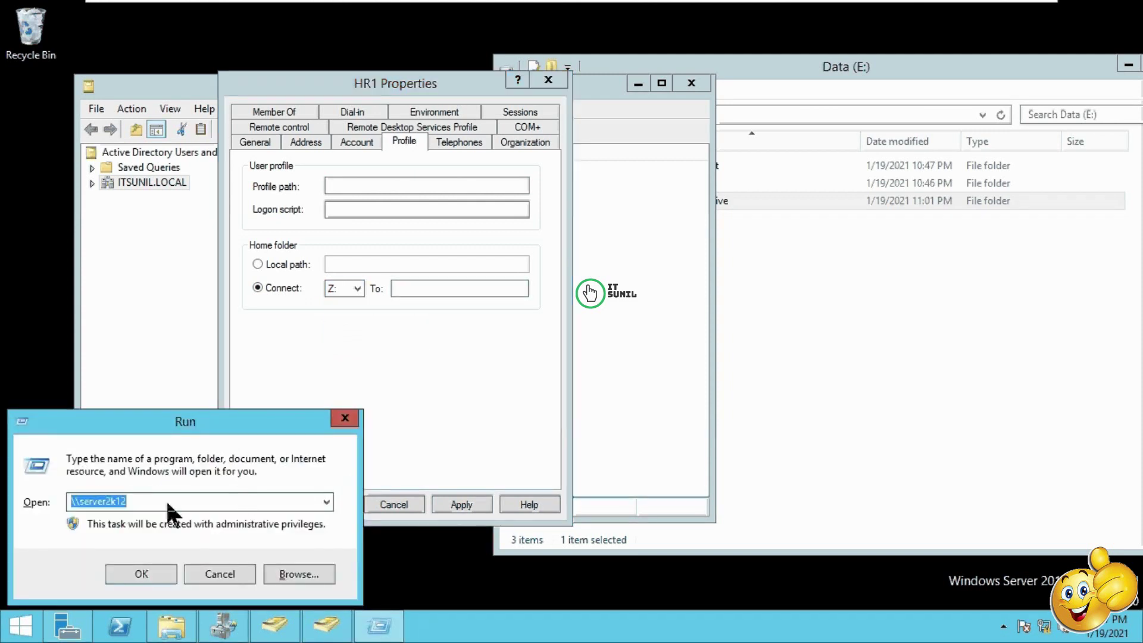
left_click(168, 504)
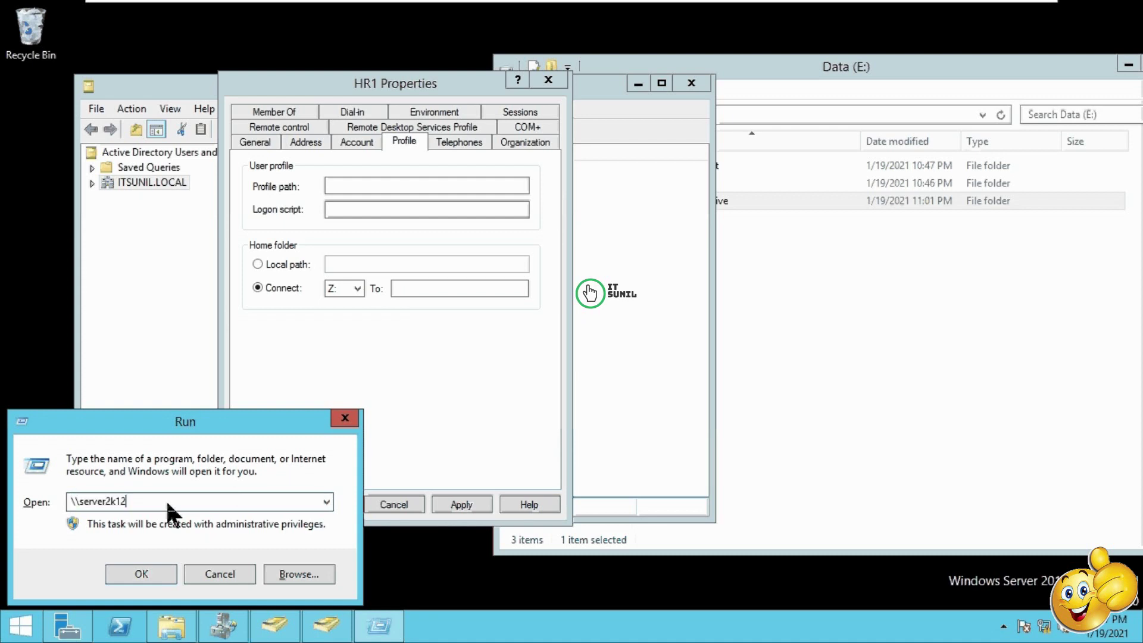
type("\\")
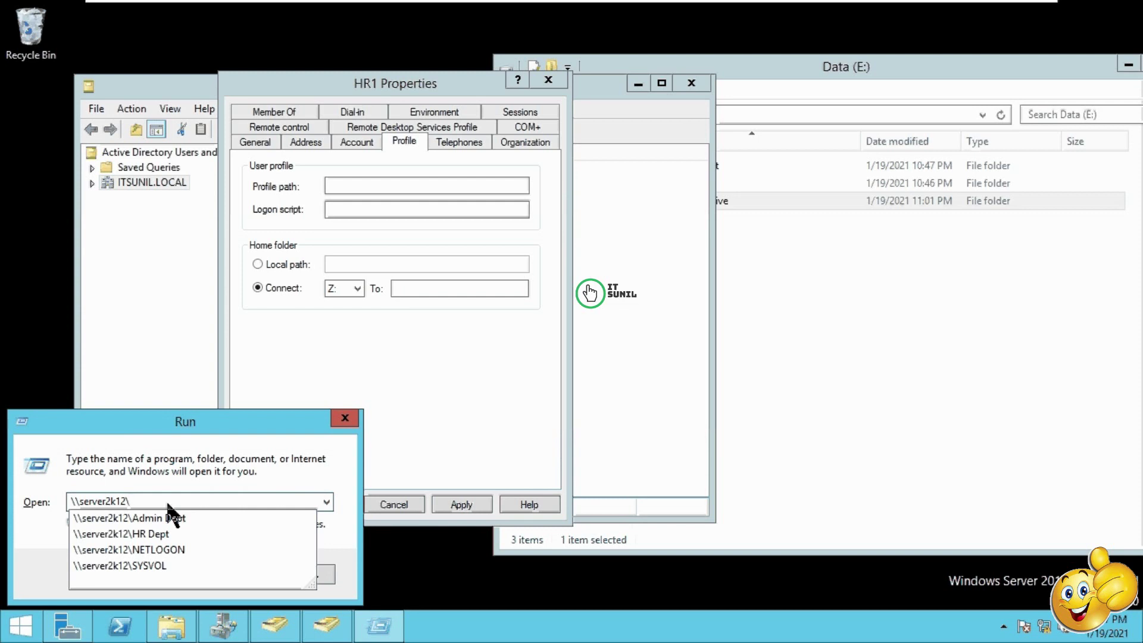
type("network dr")
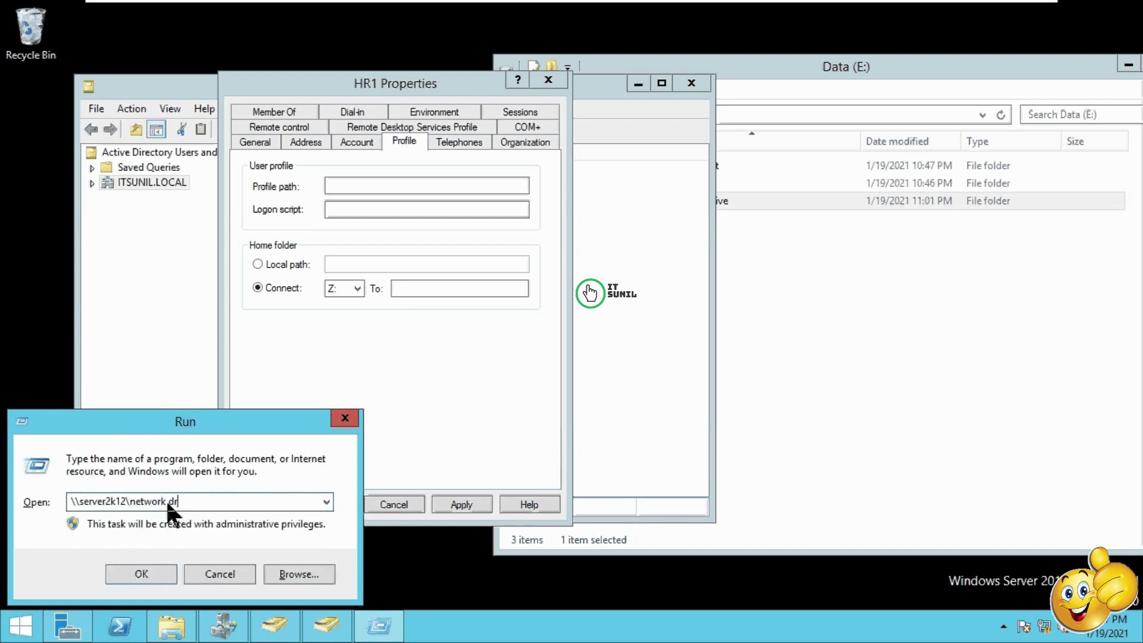
type("ive$")
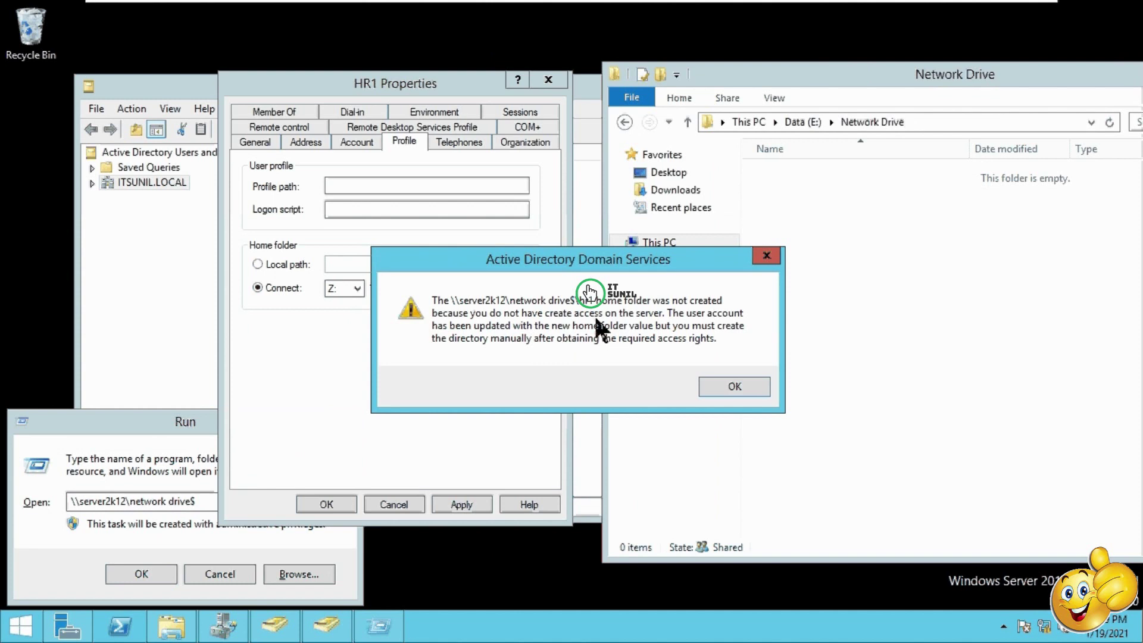
left_click(748, 385)
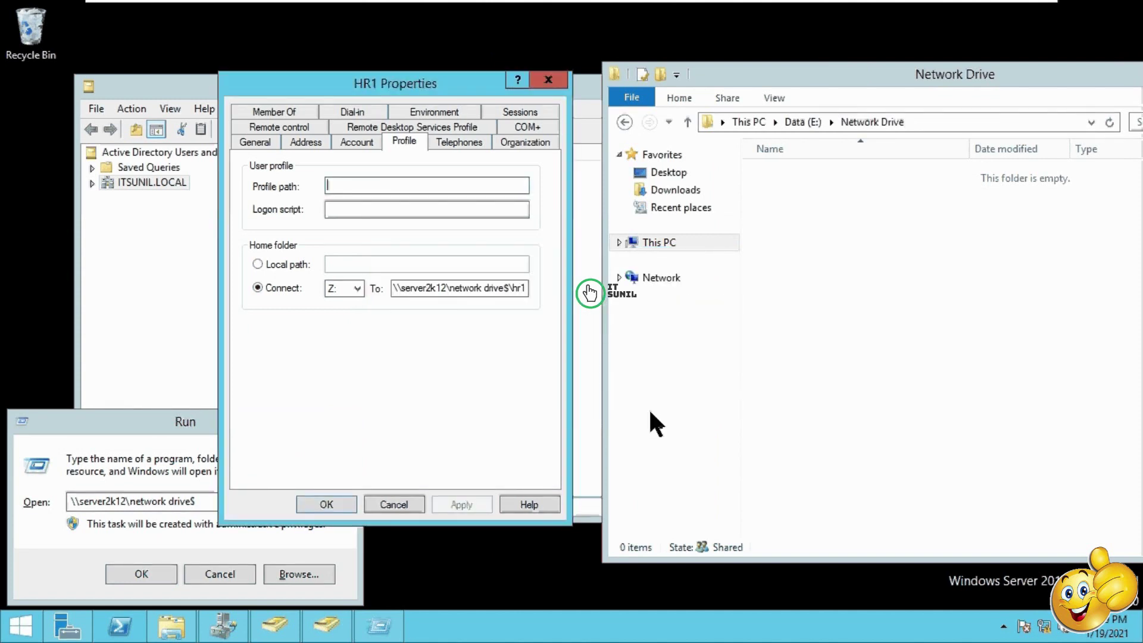
left_click(394, 505)
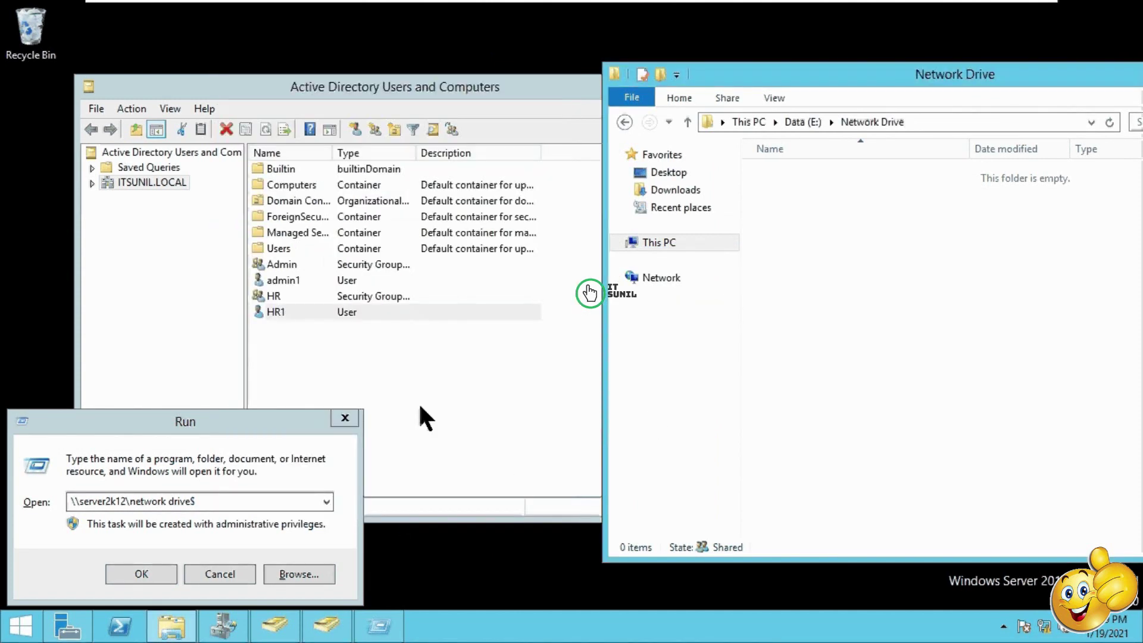
Step: Add the Administrators group to the Network Drive$ share permissions
left_click(810, 121)
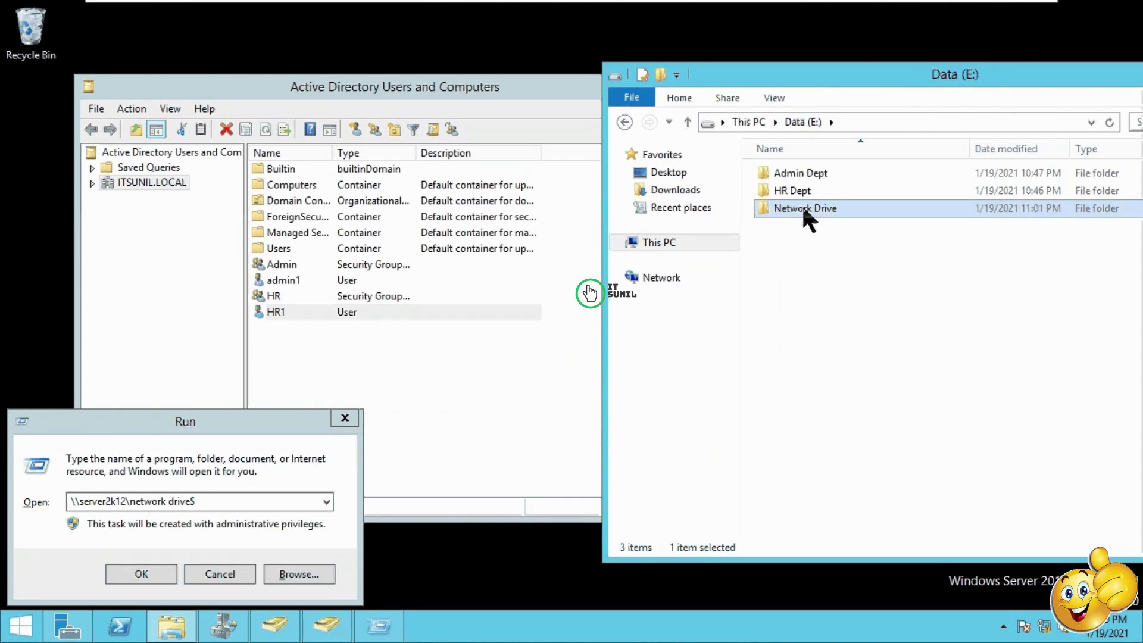
right_click(804, 206)
left_click(862, 455)
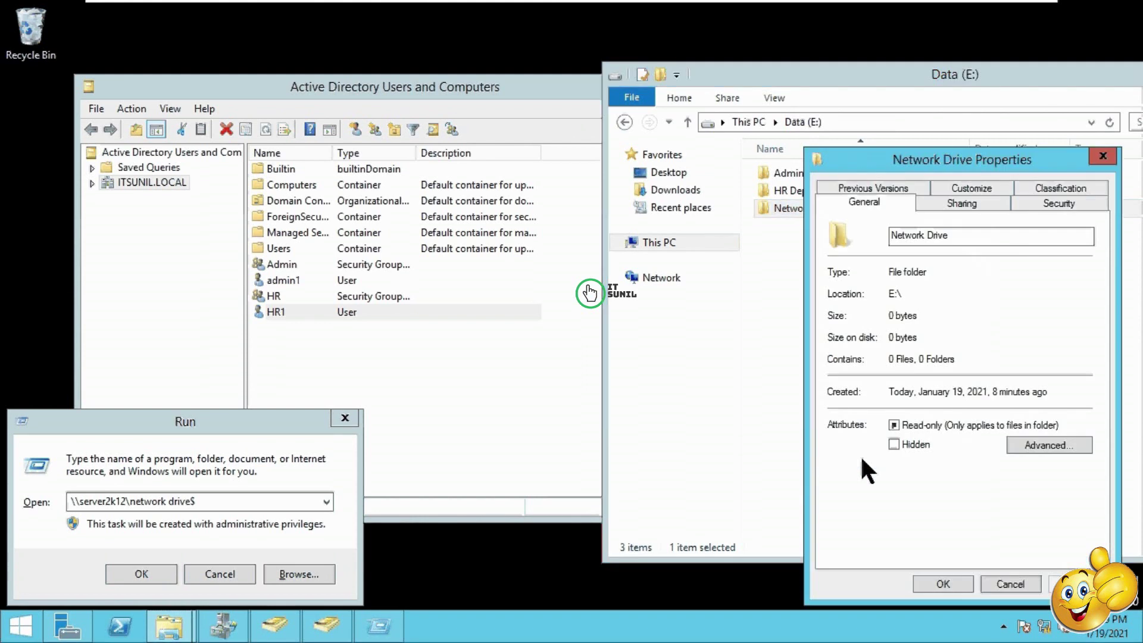
left_click(970, 200)
left_click(888, 405)
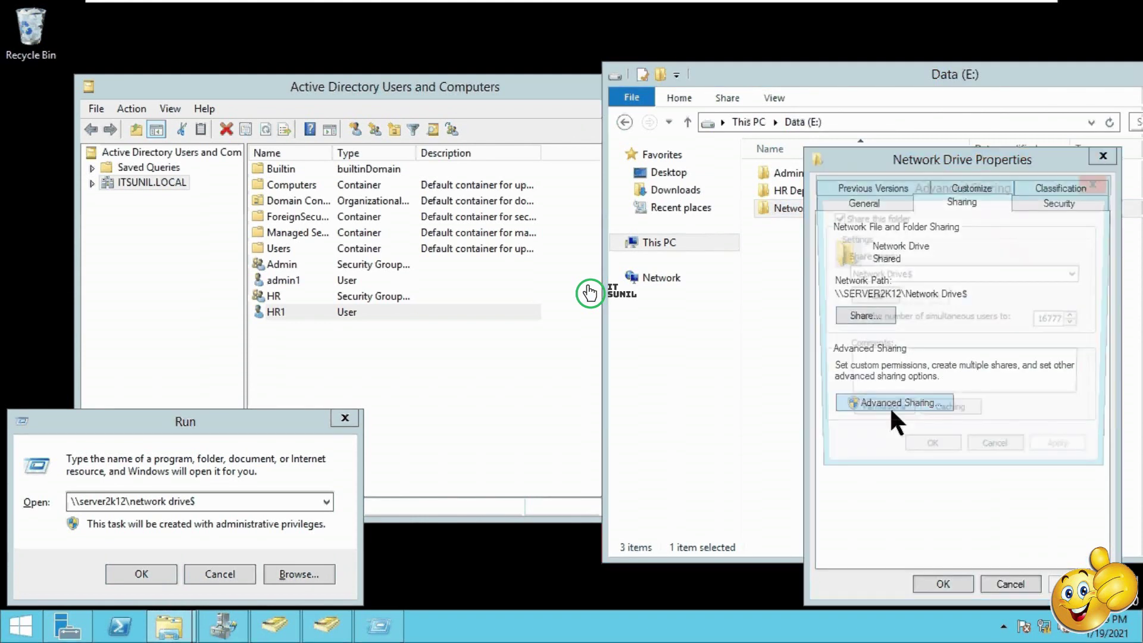
left_click(881, 415)
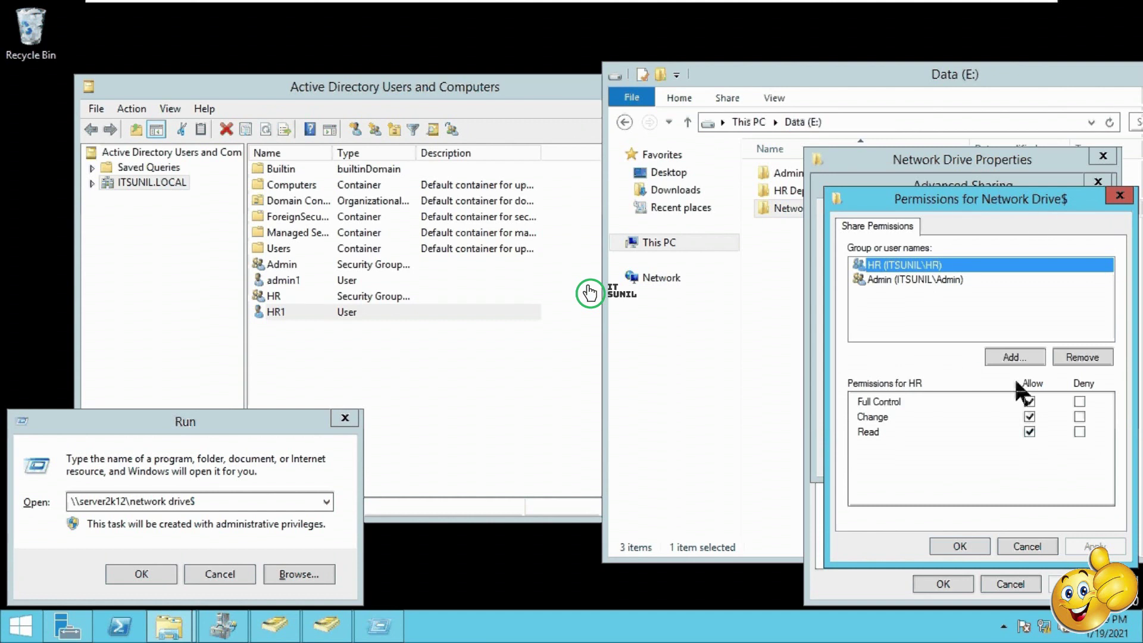
left_click(1012, 357)
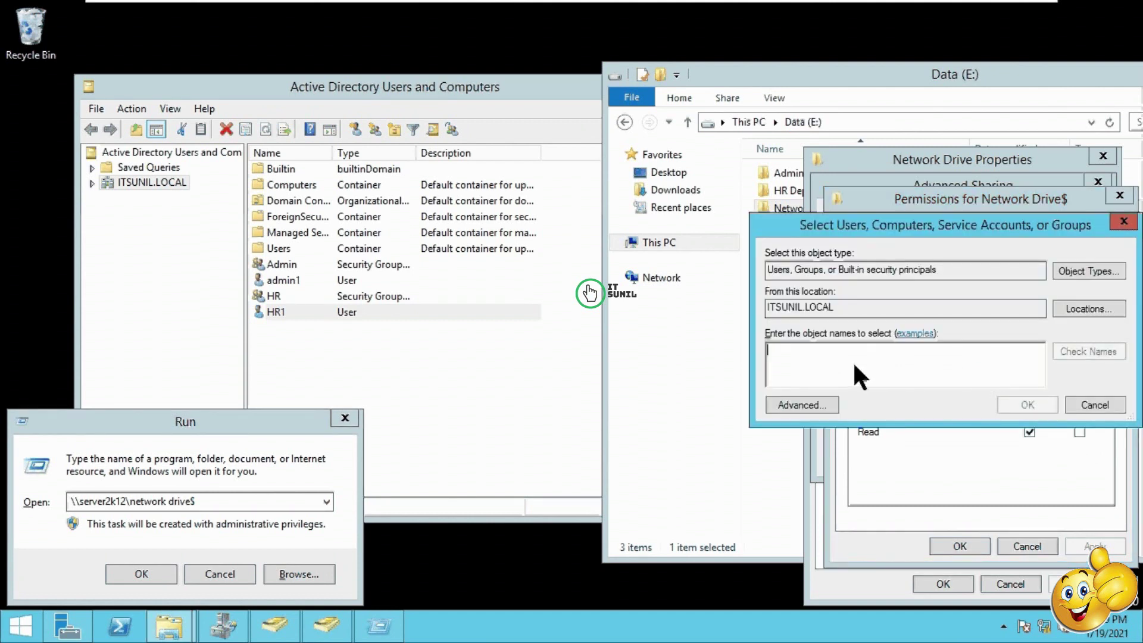
type("admin")
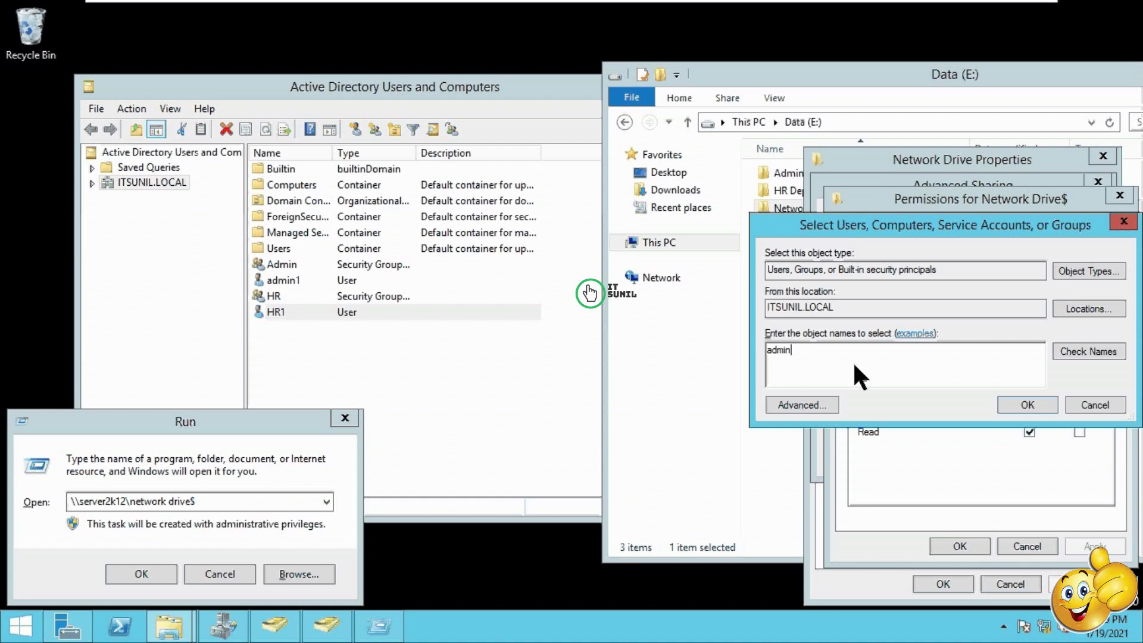
left_click(1081, 350)
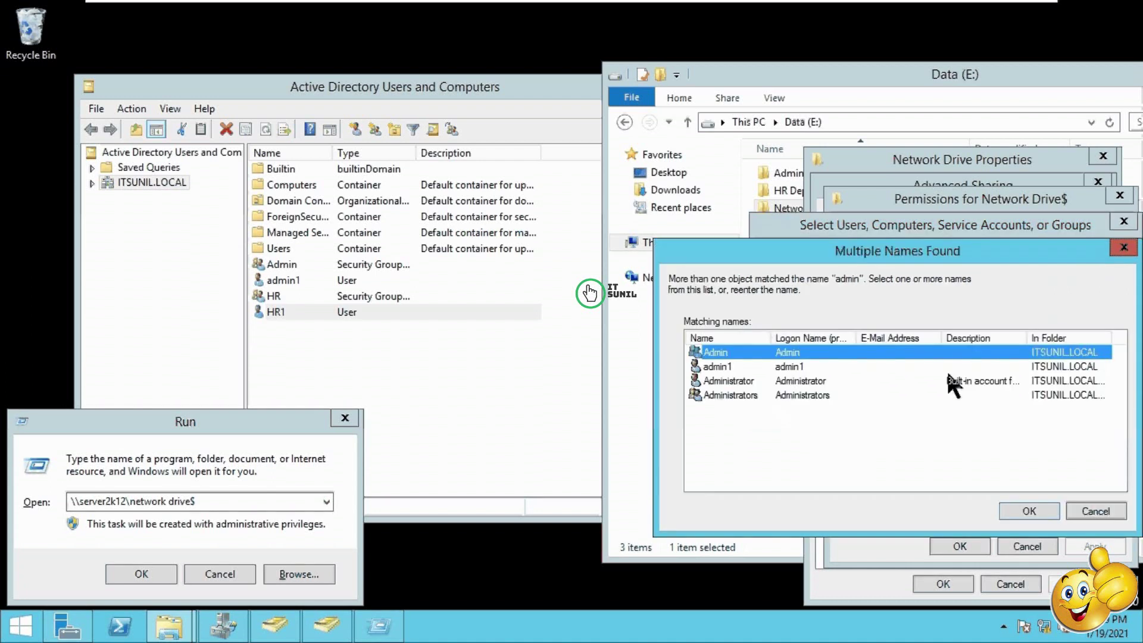
left_click(724, 394)
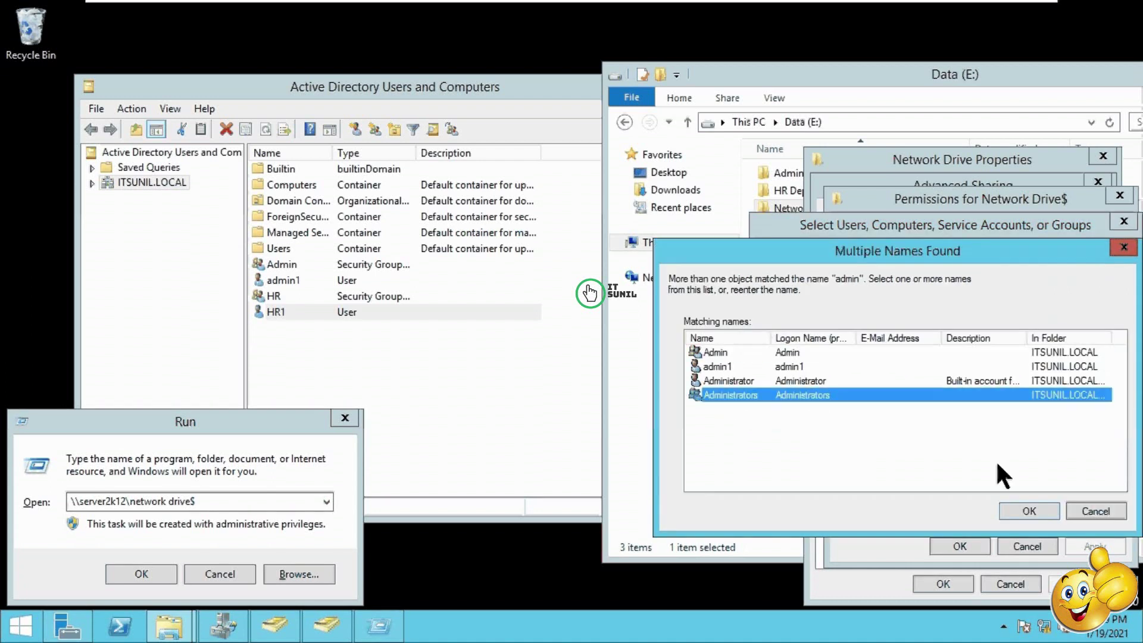
left_click(1028, 510)
left_click(1015, 402)
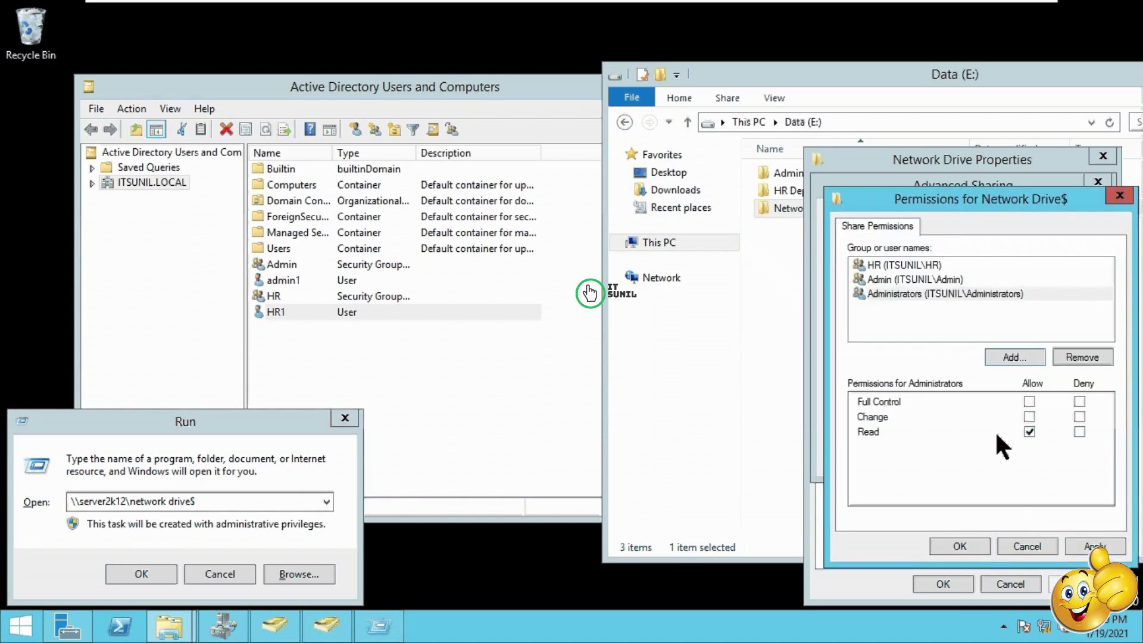
Step: Give Administrators Full Control and apply, closing the sharing dialogs and folder properties
left_click(1029, 402)
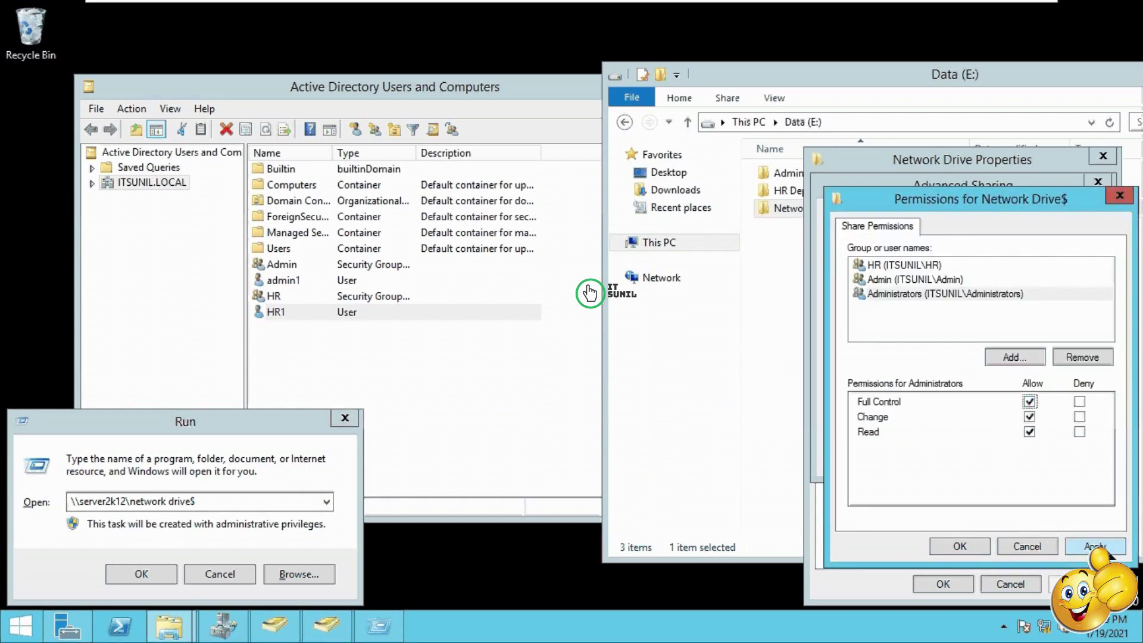
left_click(1087, 548)
left_click(966, 548)
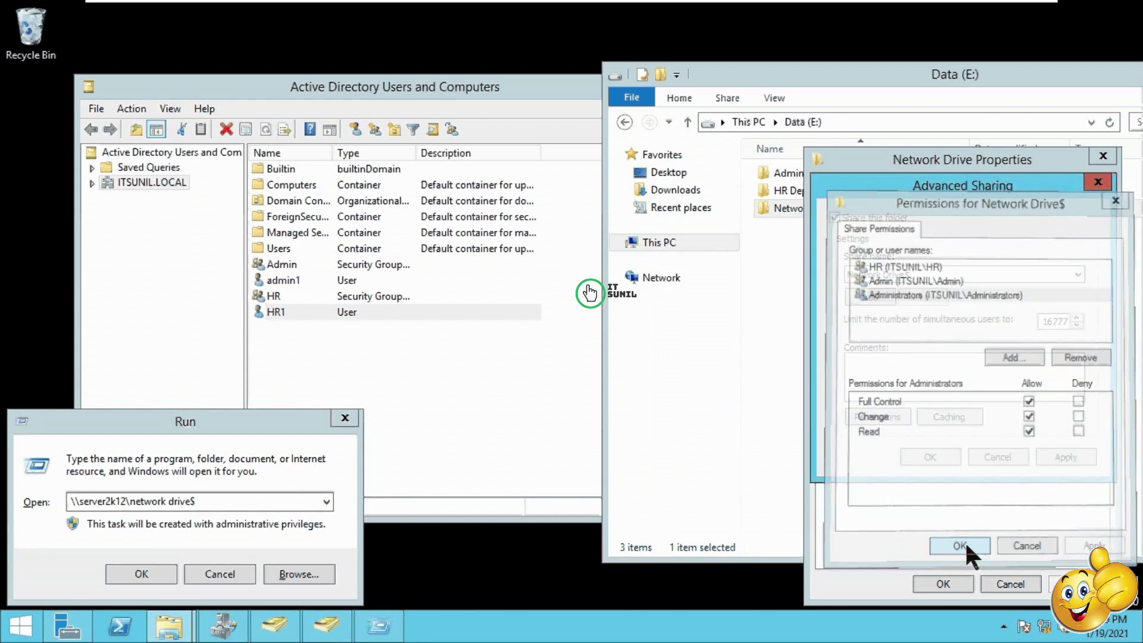
left_click(1066, 456)
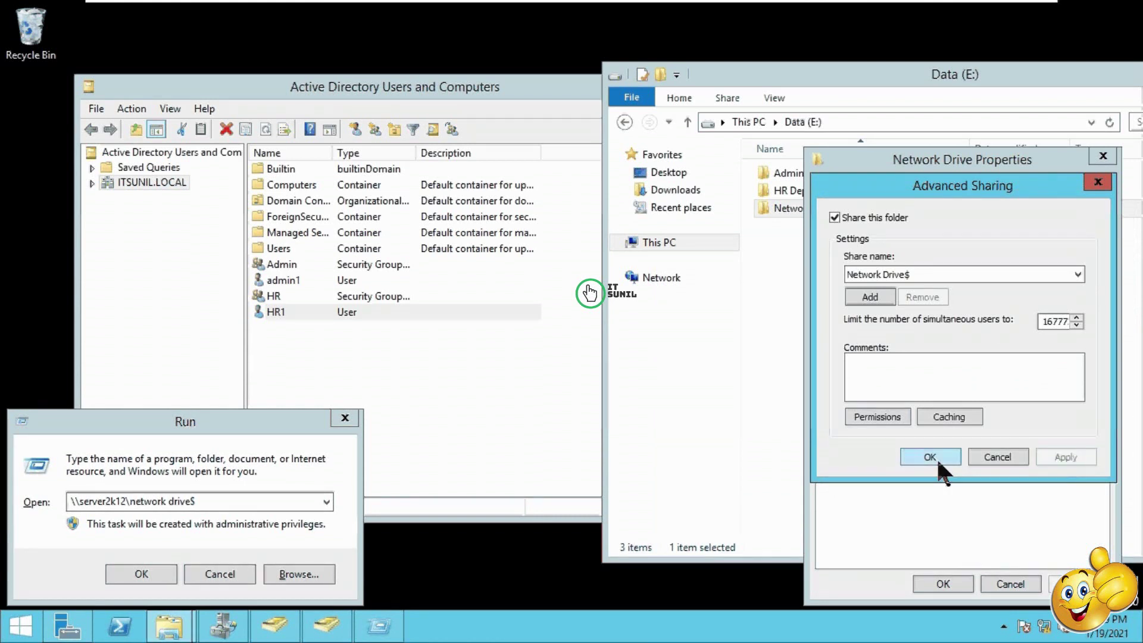
left_click(934, 457)
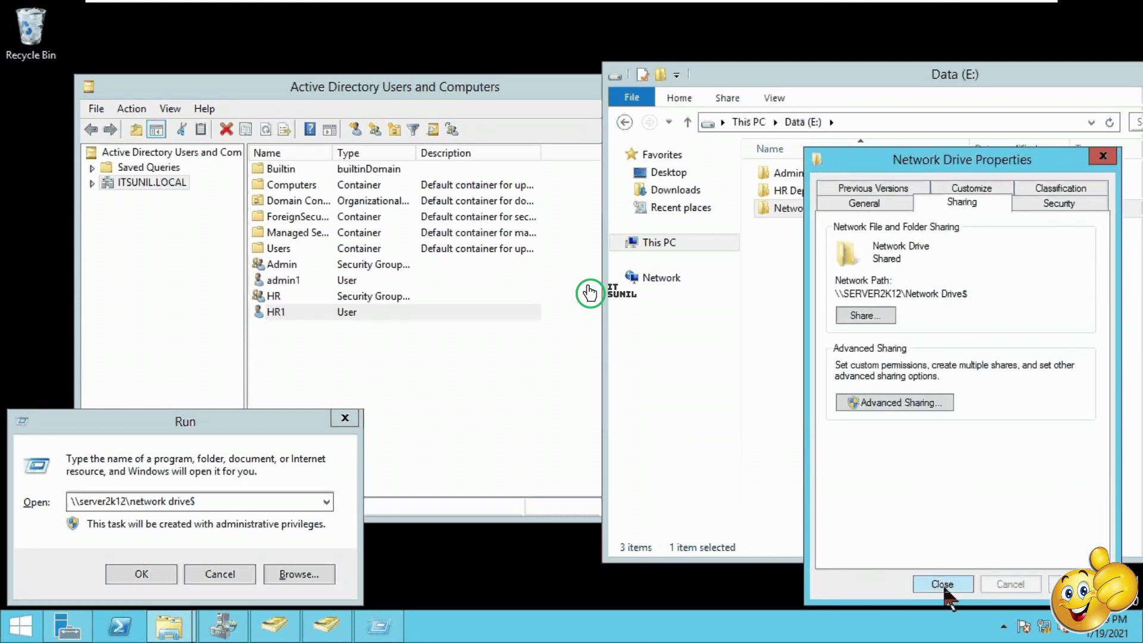
left_click(944, 585)
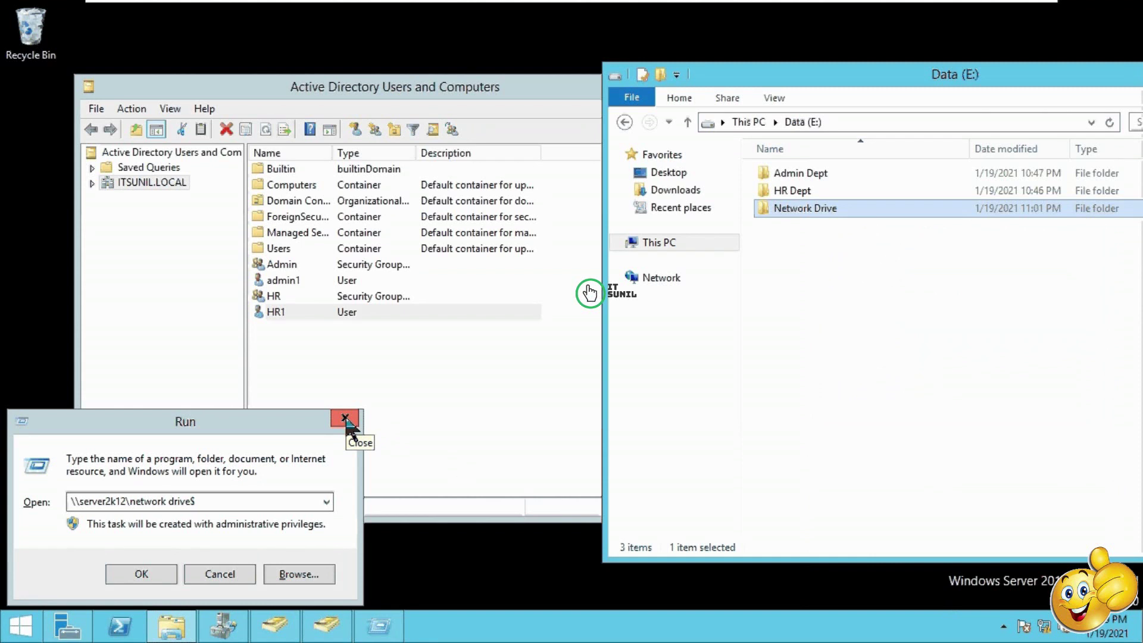
Step: Select the full share path in the Run box and return to the directory user list
left_click(205, 500)
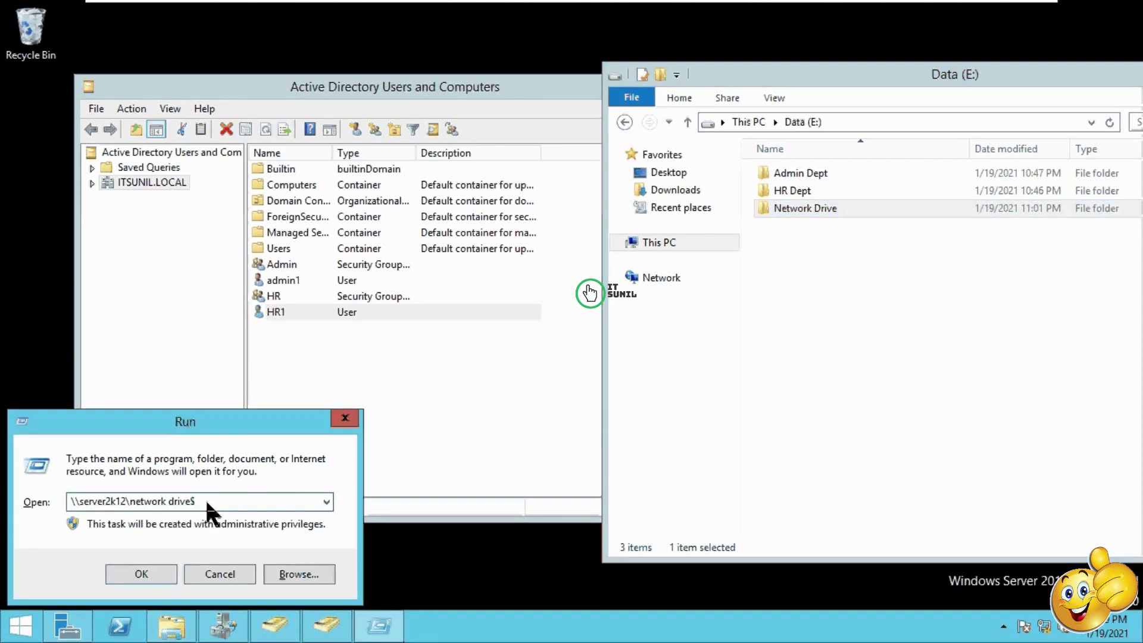
left_click_drag(207, 502, 71, 501)
key("ctrl+c")
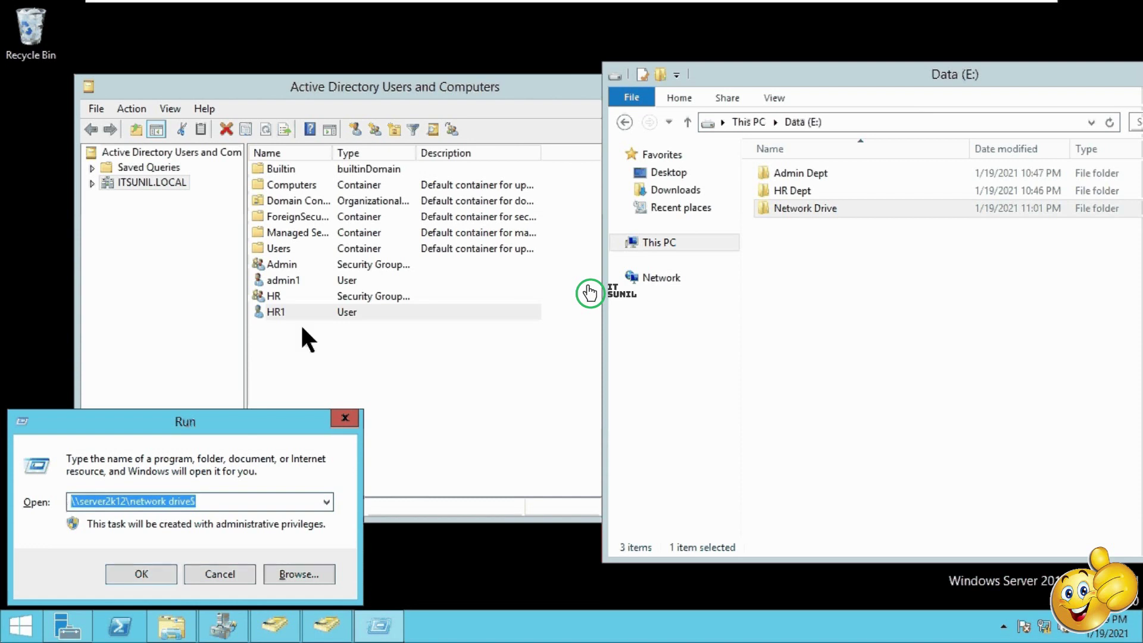
left_click(301, 313)
Step: Change HR1's home folder path to \\server2k12\network drive$\%username%, apply it and save
right_click(301, 312)
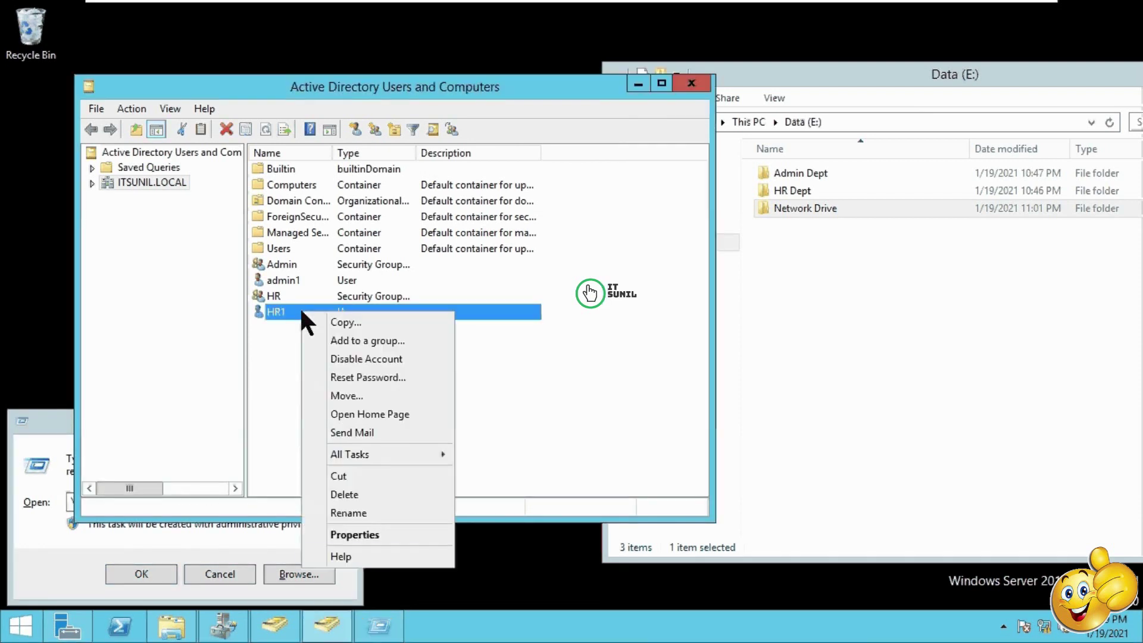
left_click(369, 534)
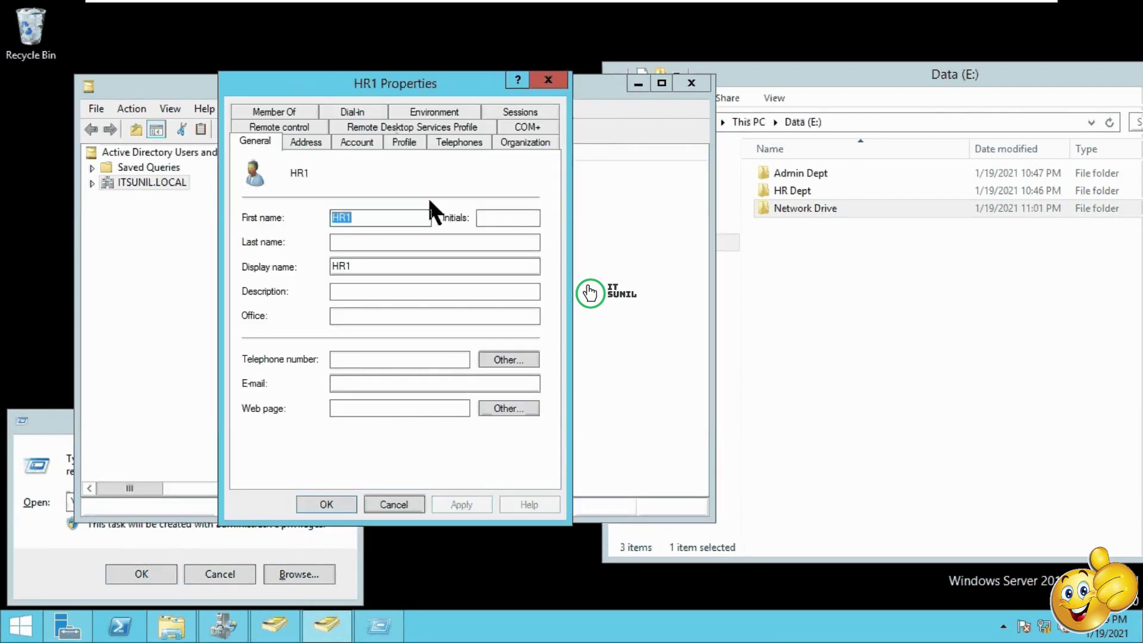
left_click(205, 577)
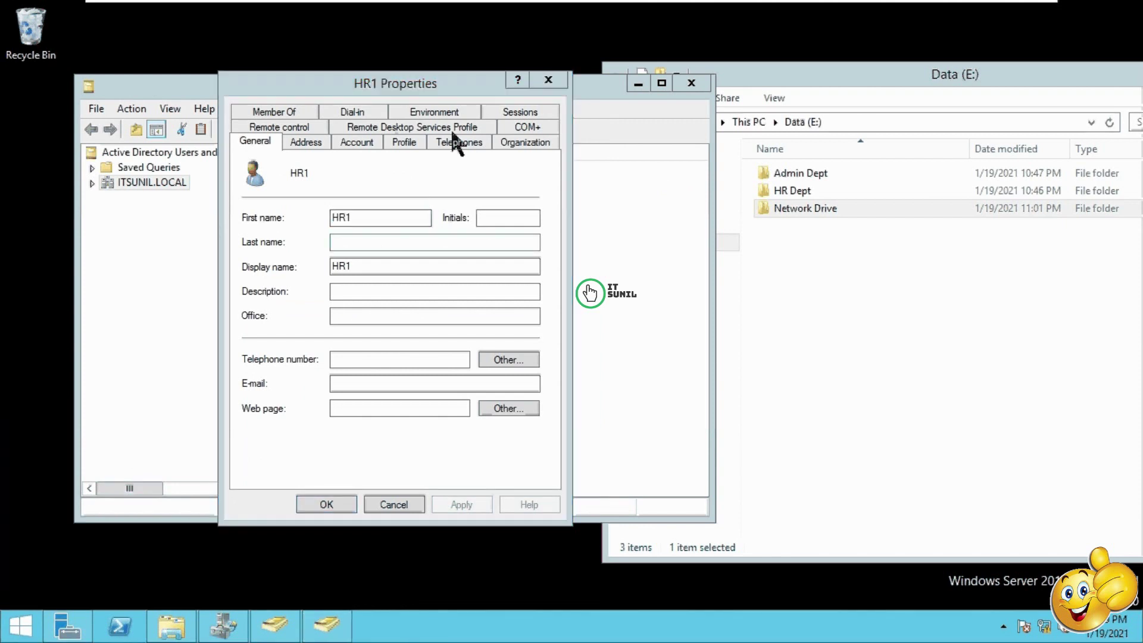
left_click(406, 143)
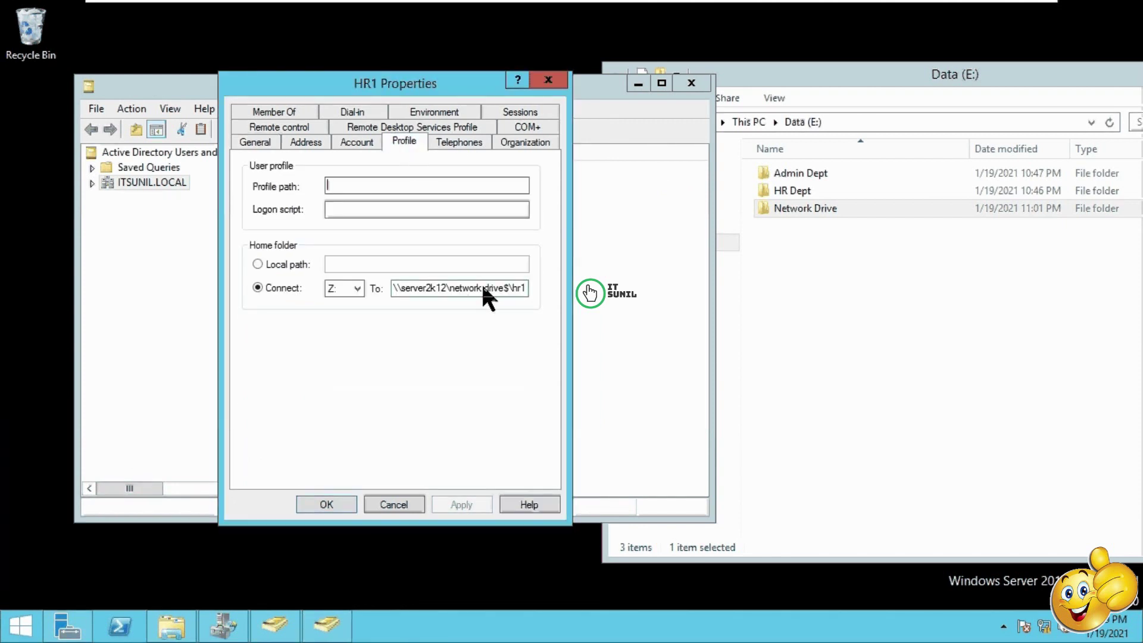
left_click_drag(391, 288, 578, 287)
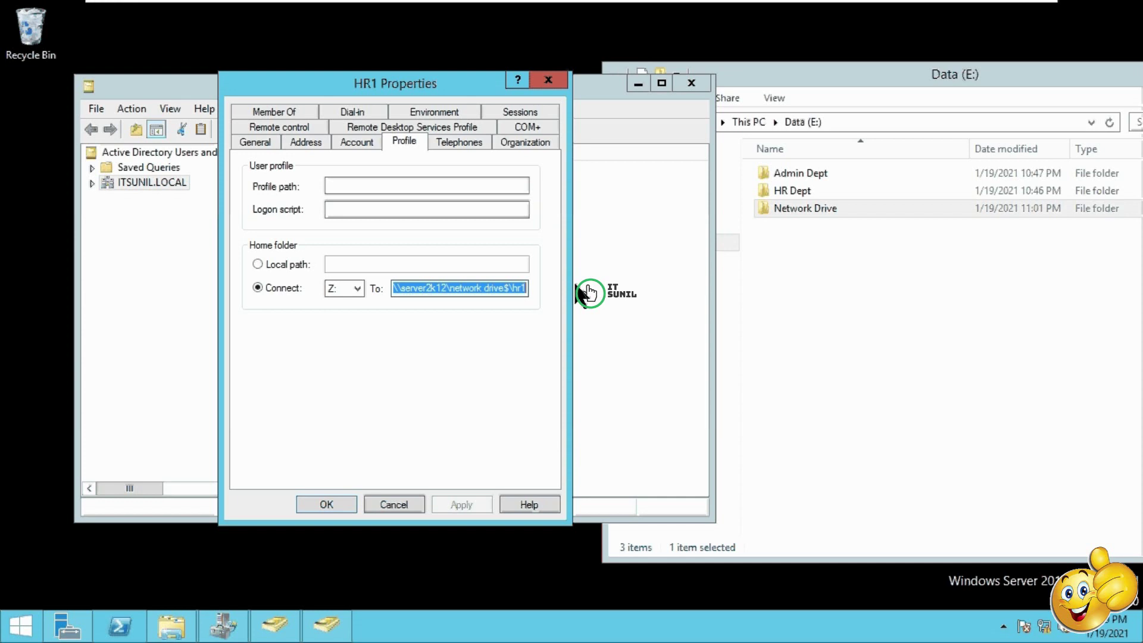
key("ctrl+v")
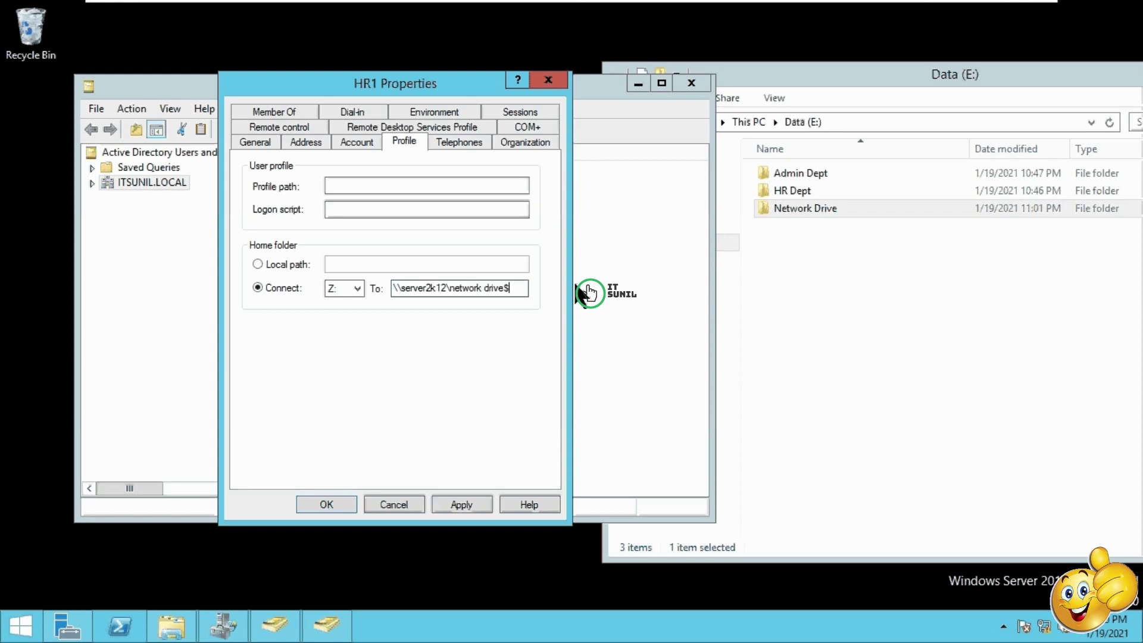
type("\\%username")
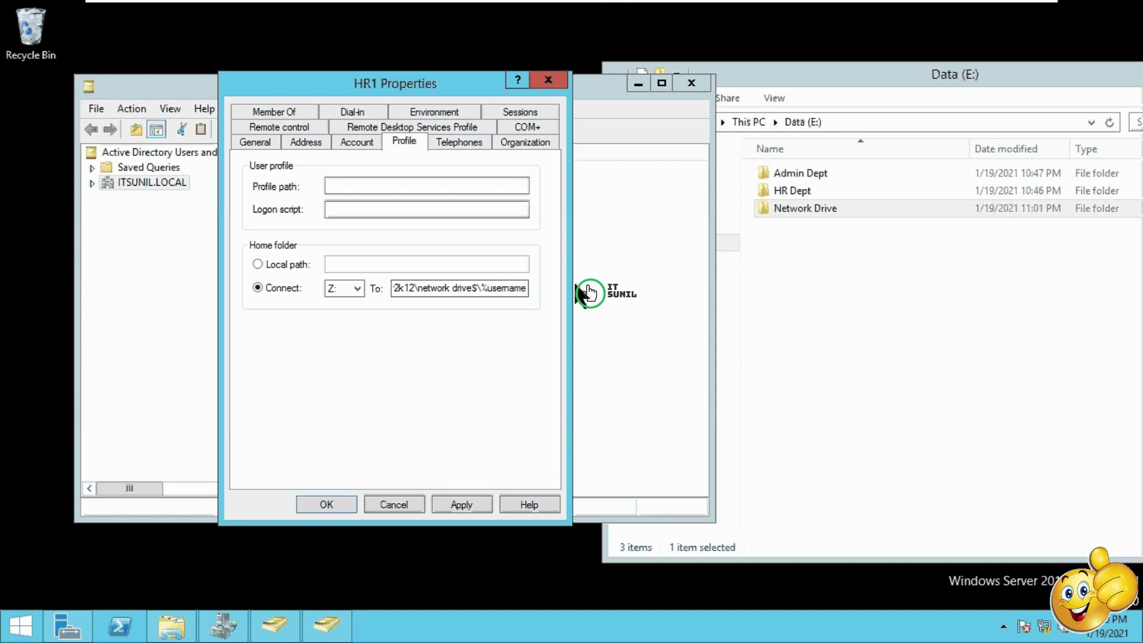
type("%")
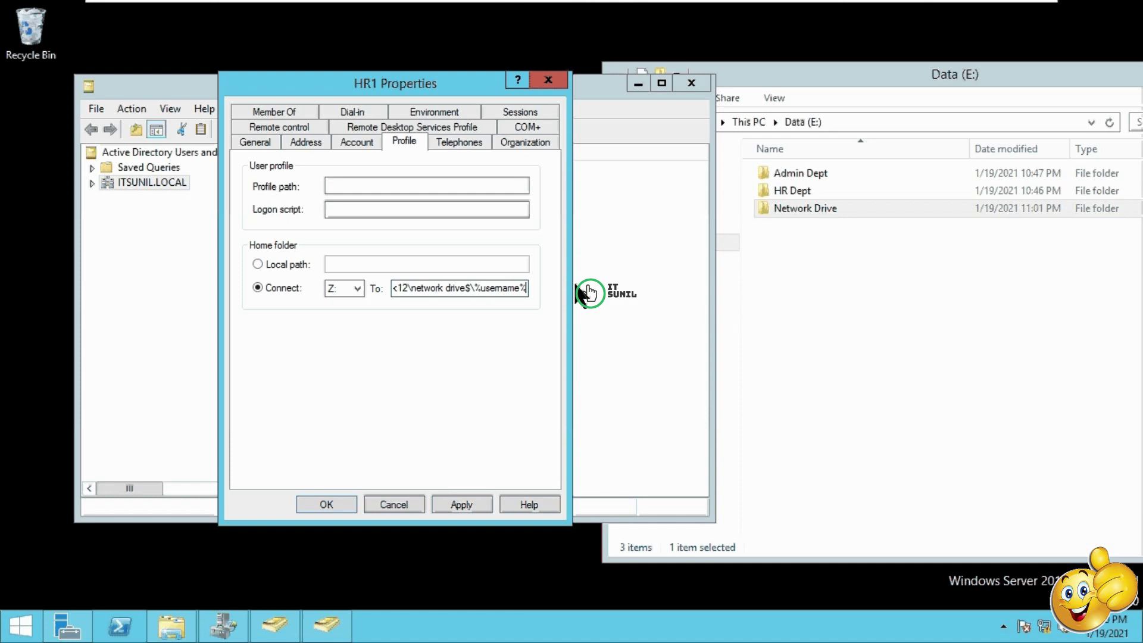
double_click(830, 209)
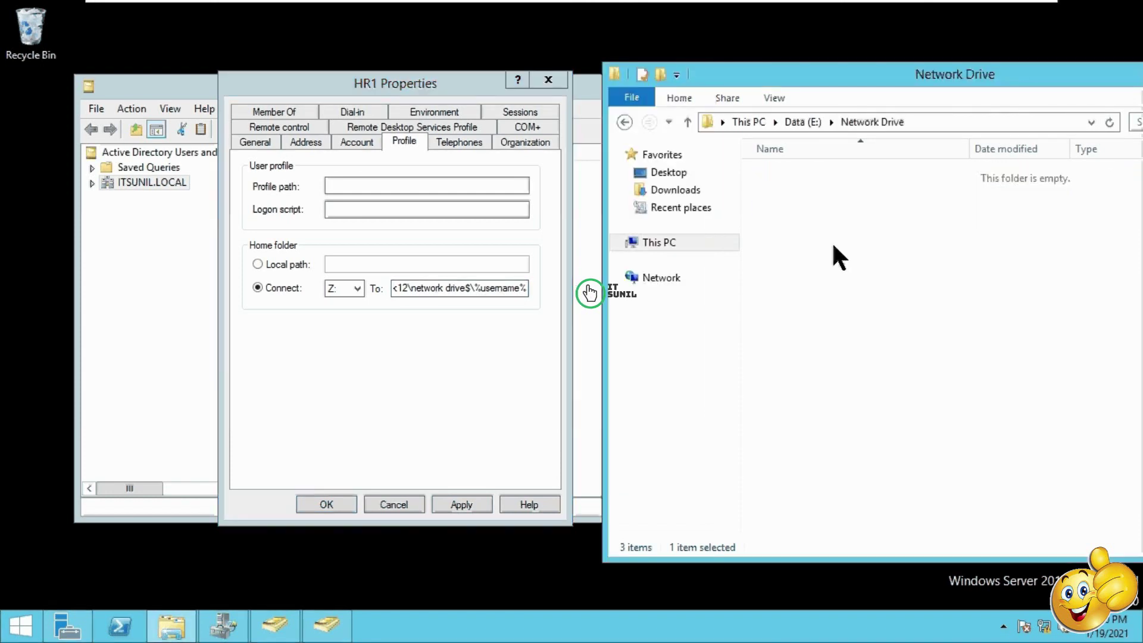
left_click(463, 504)
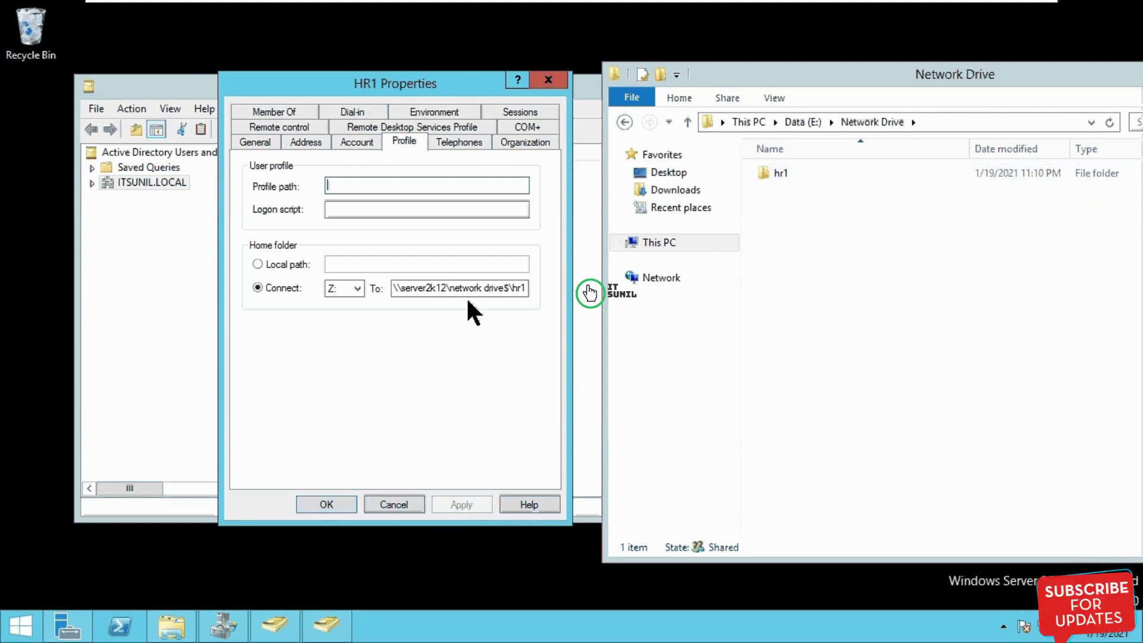
left_click(331, 507)
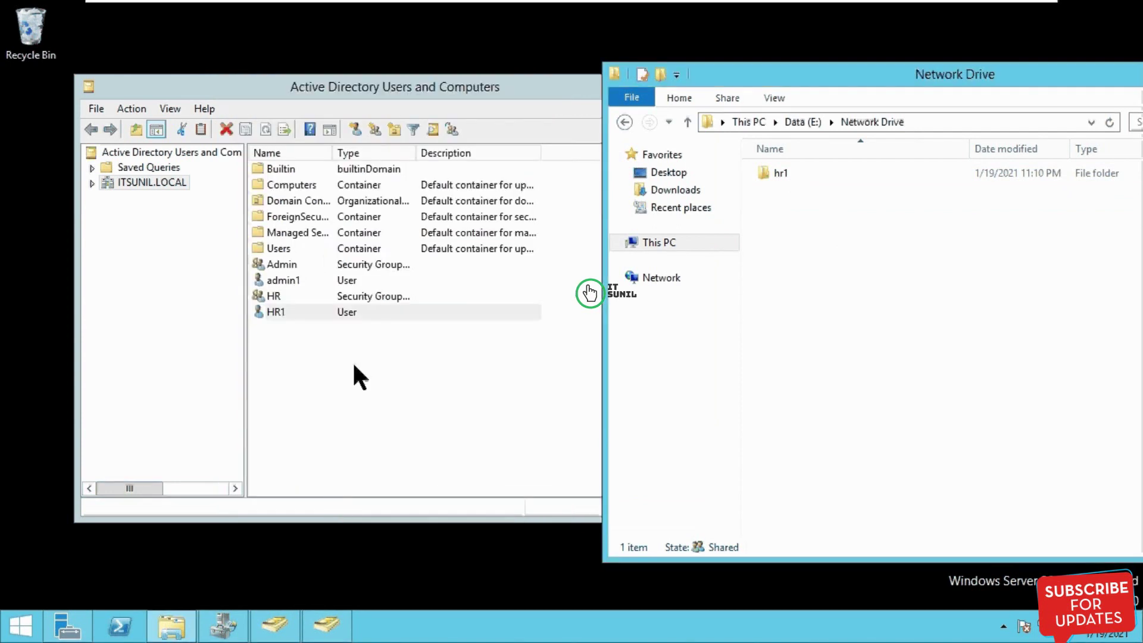
Step: Confirm the hr1 folder's security gives HR1 Full control, then close its properties
right_click(774, 172)
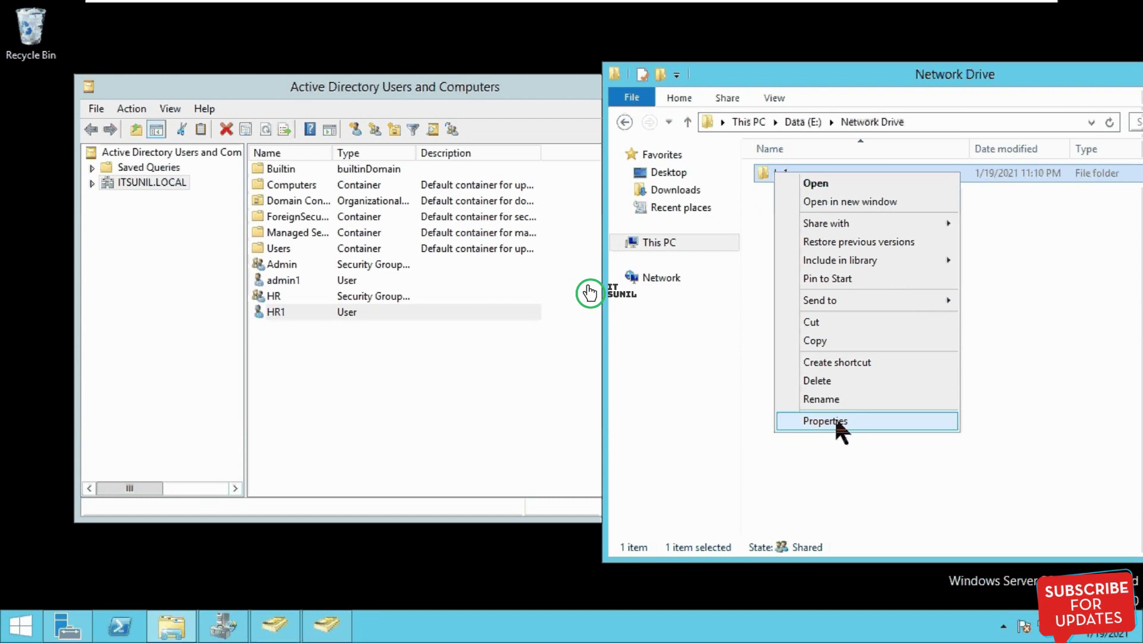
left_click(834, 419)
left_click(1031, 203)
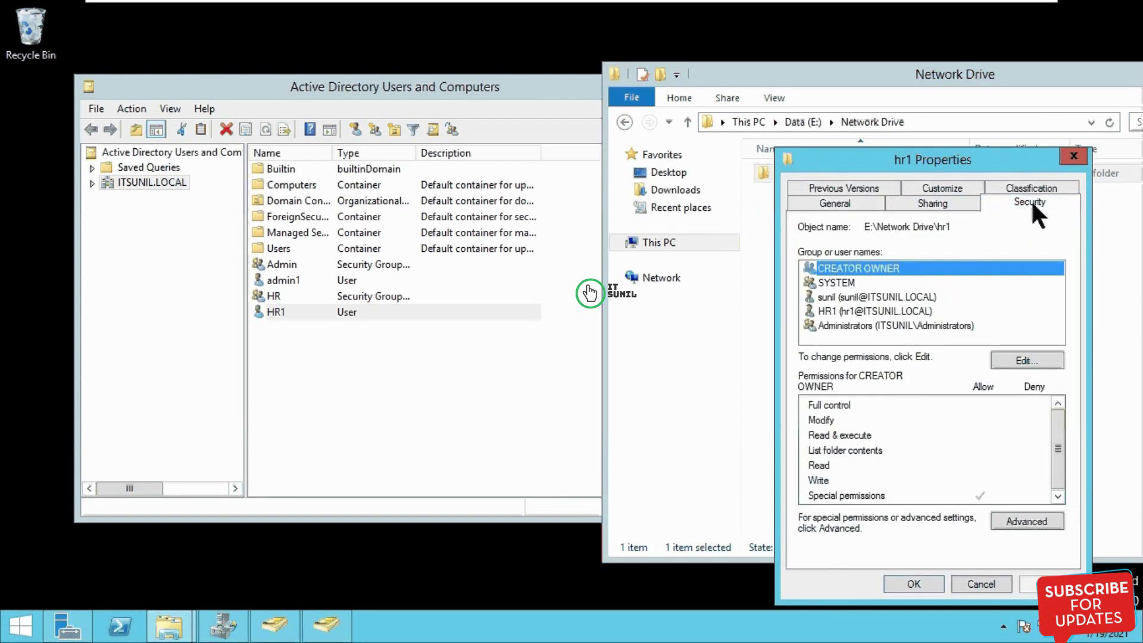
left_click(857, 311)
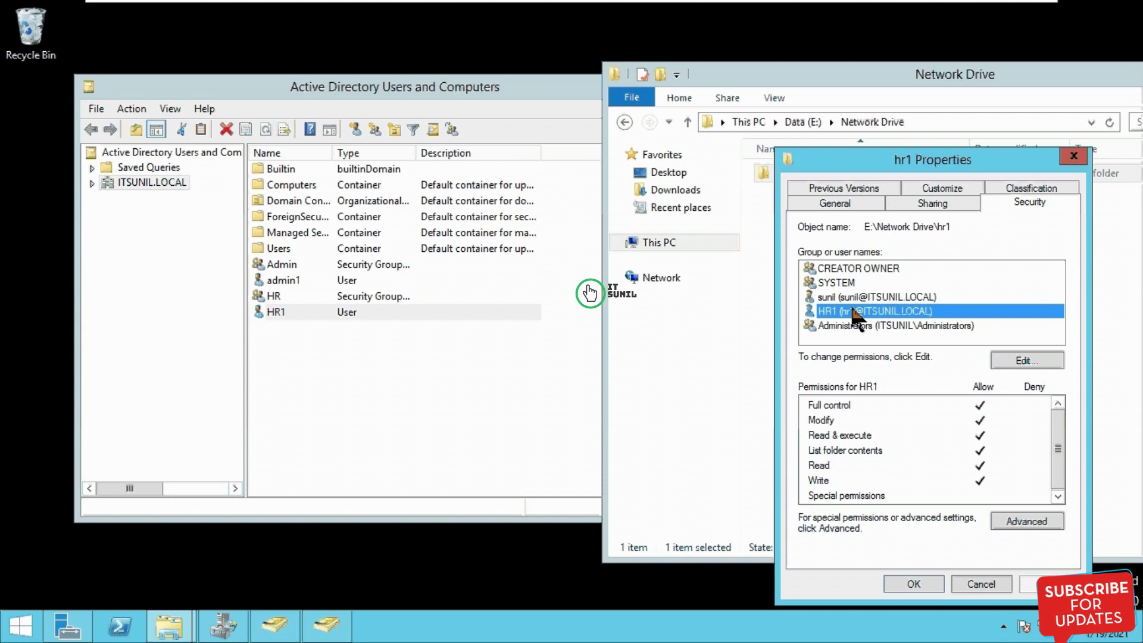
left_click(913, 583)
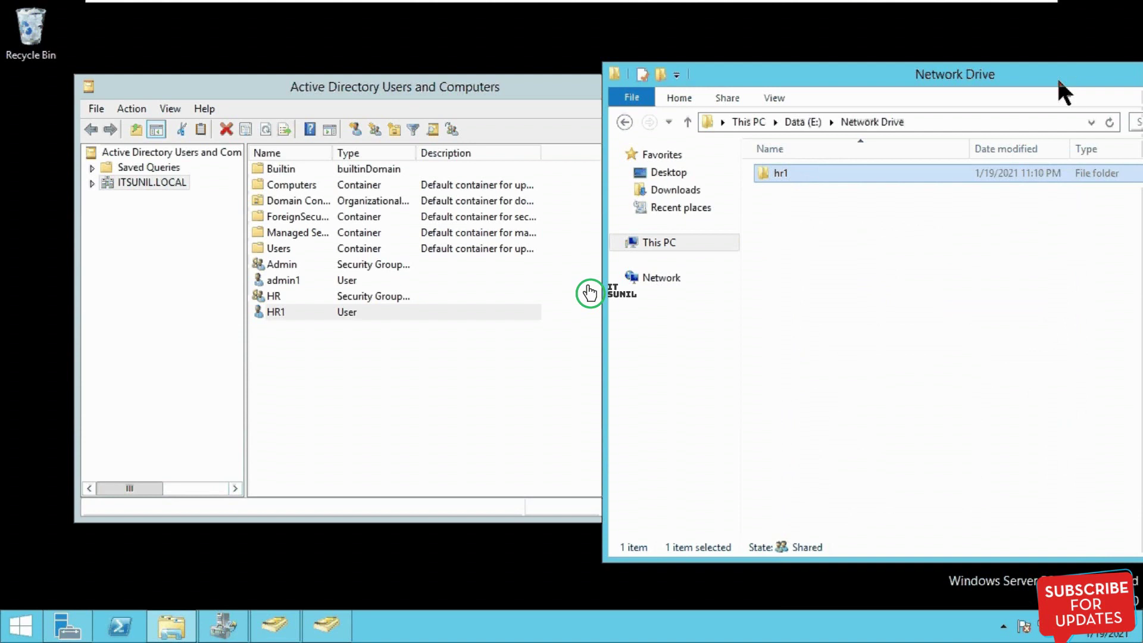
mouse_move(709, 5)
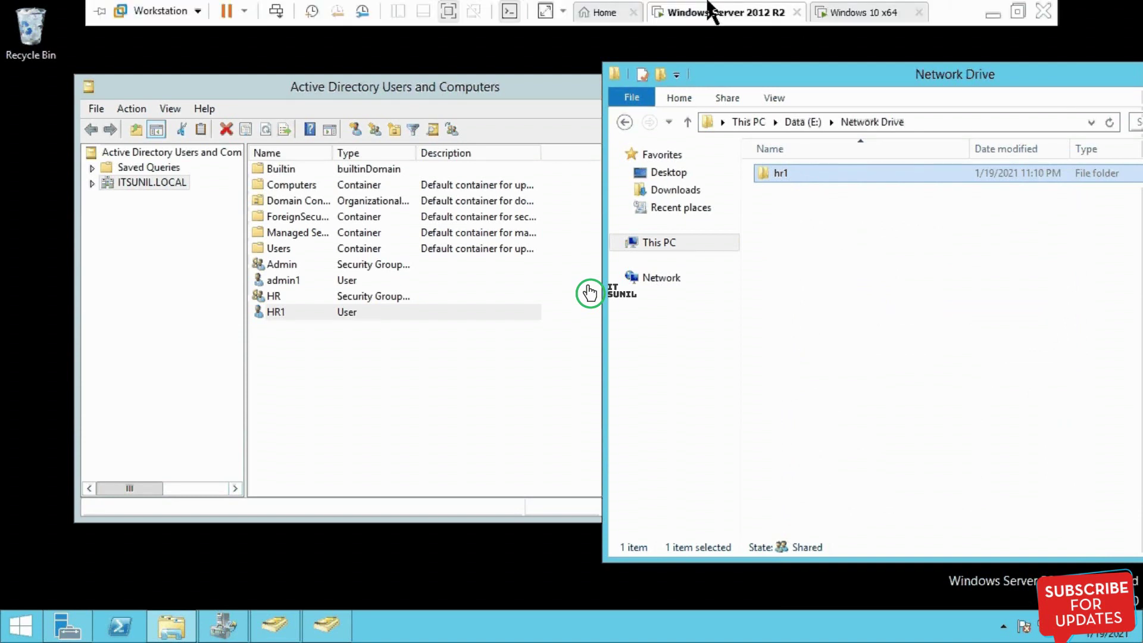
Step: On the Windows 10 VM, sign in as domain user hr1 with the account password
left_click(873, 18)
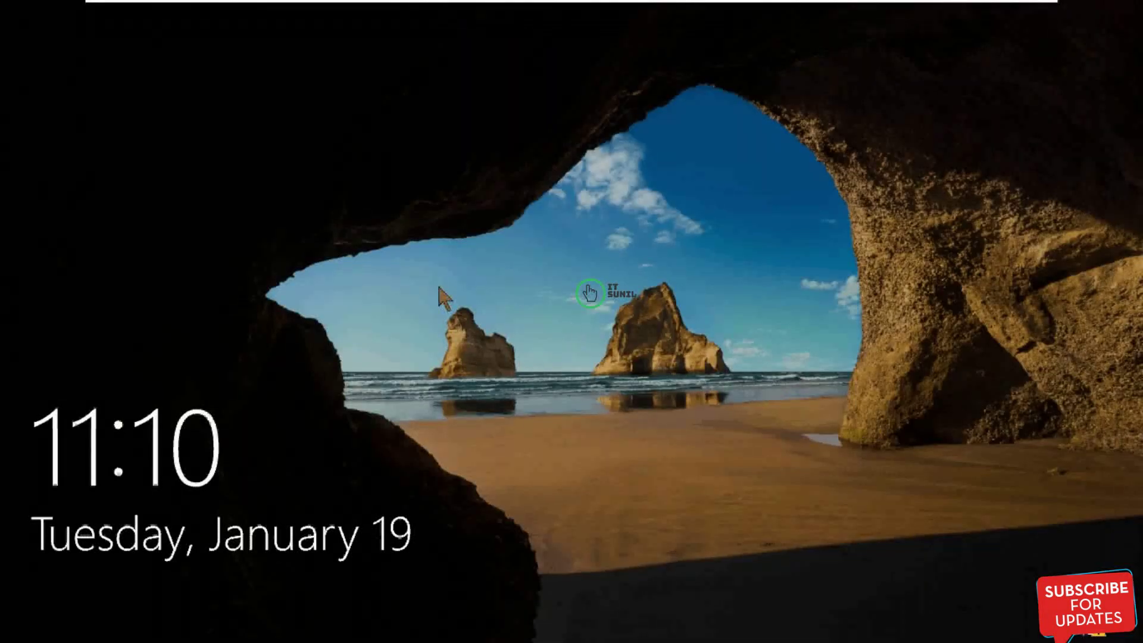
left_click(439, 288)
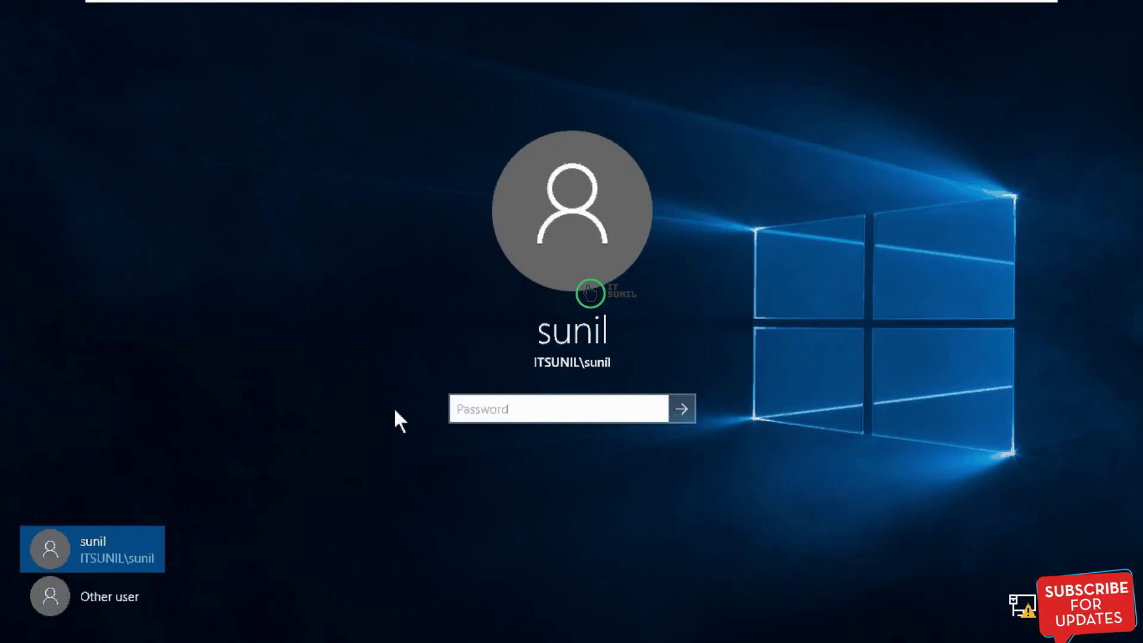
left_click(150, 600)
left_click(583, 382)
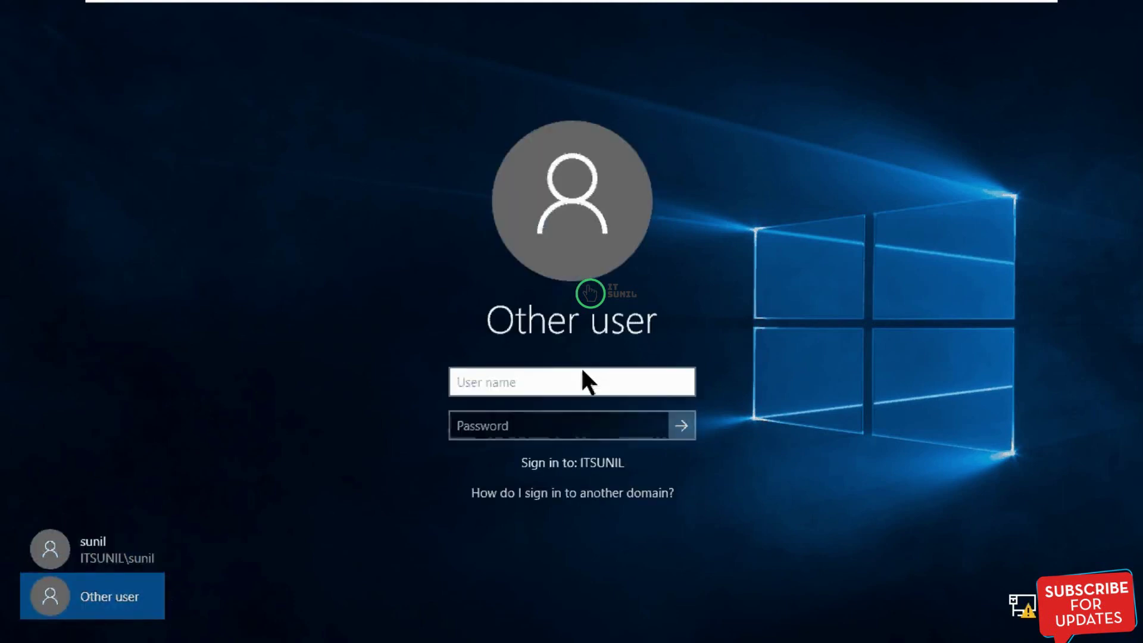
type("hr")
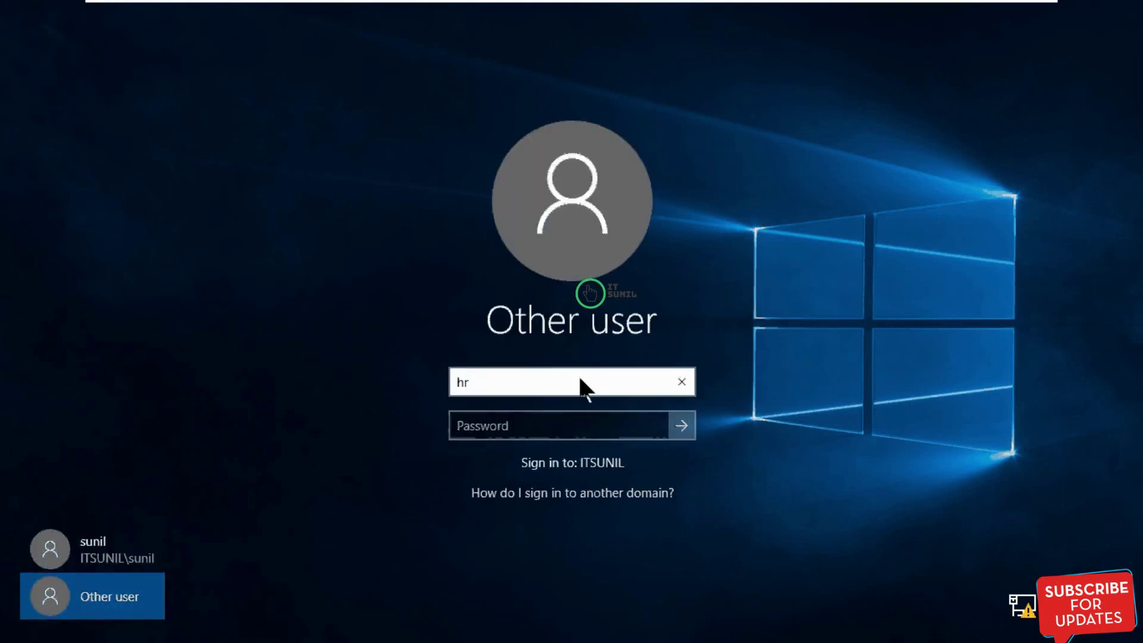
type("1")
left_click(552, 424)
type("••")
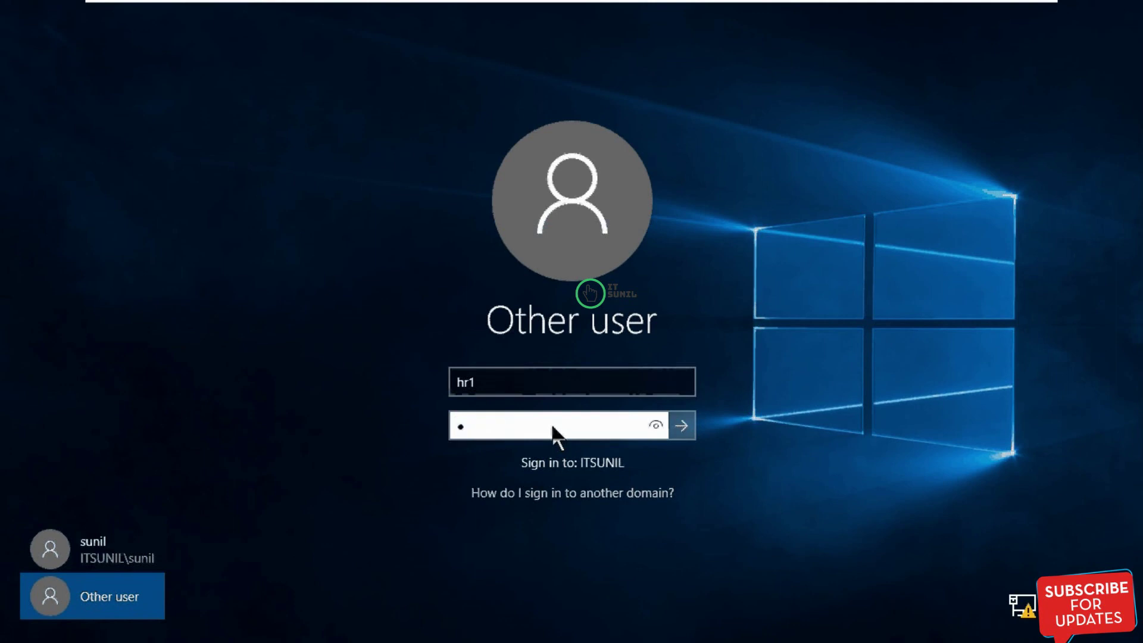
type("••••••••")
key("Return")
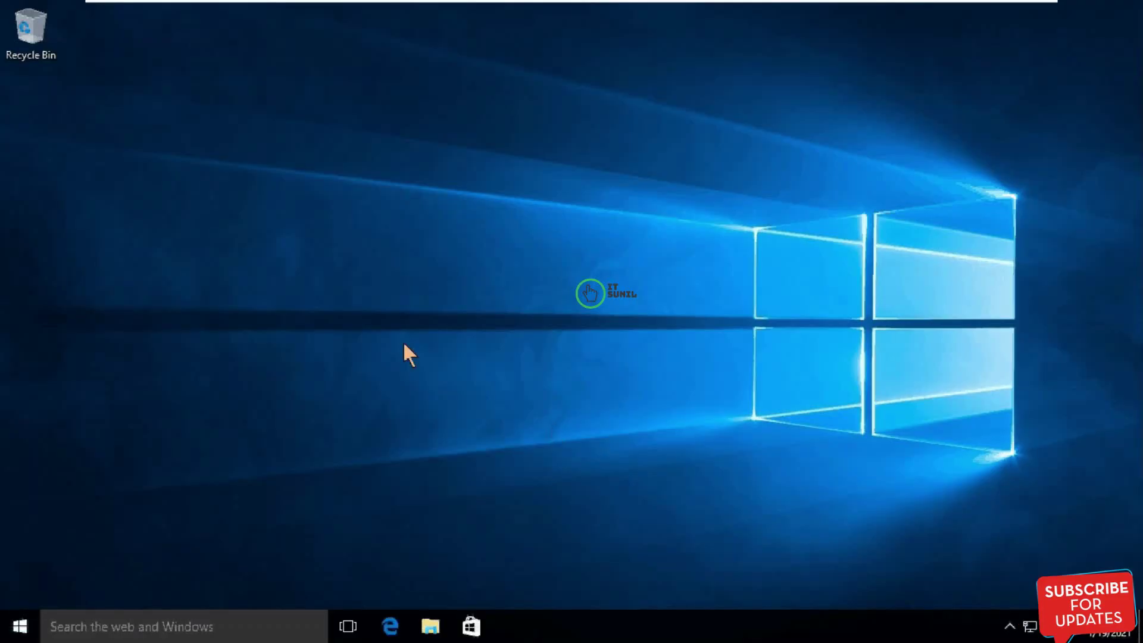
Step: Open the mapped Z: network drive from This PC, postponing the VMware Tools log-off
left_click(439, 635)
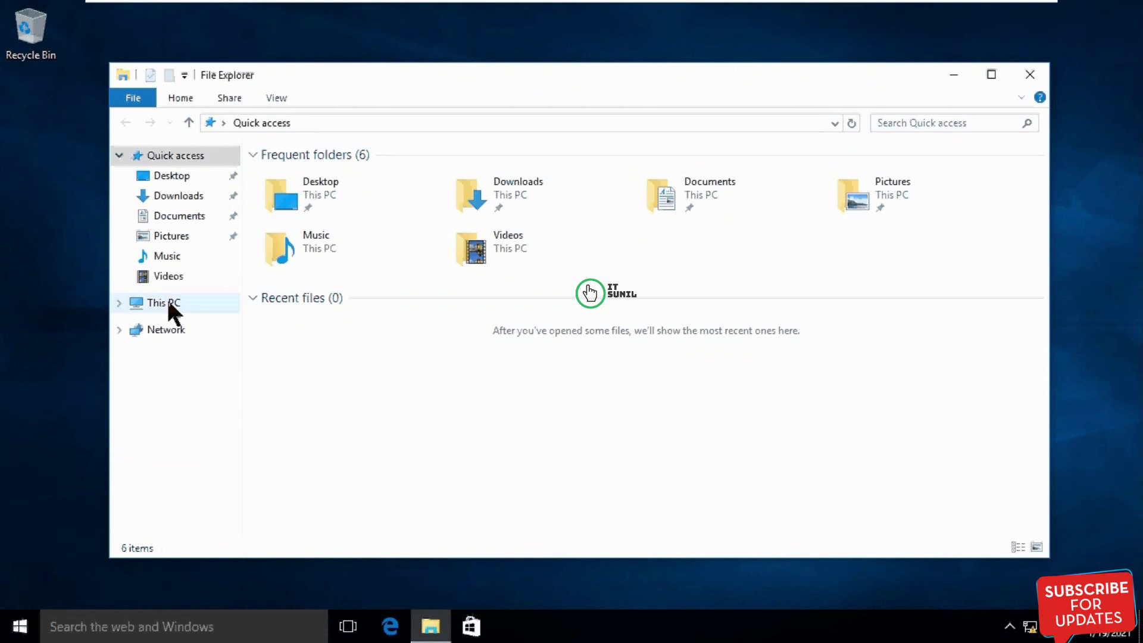
left_click(166, 302)
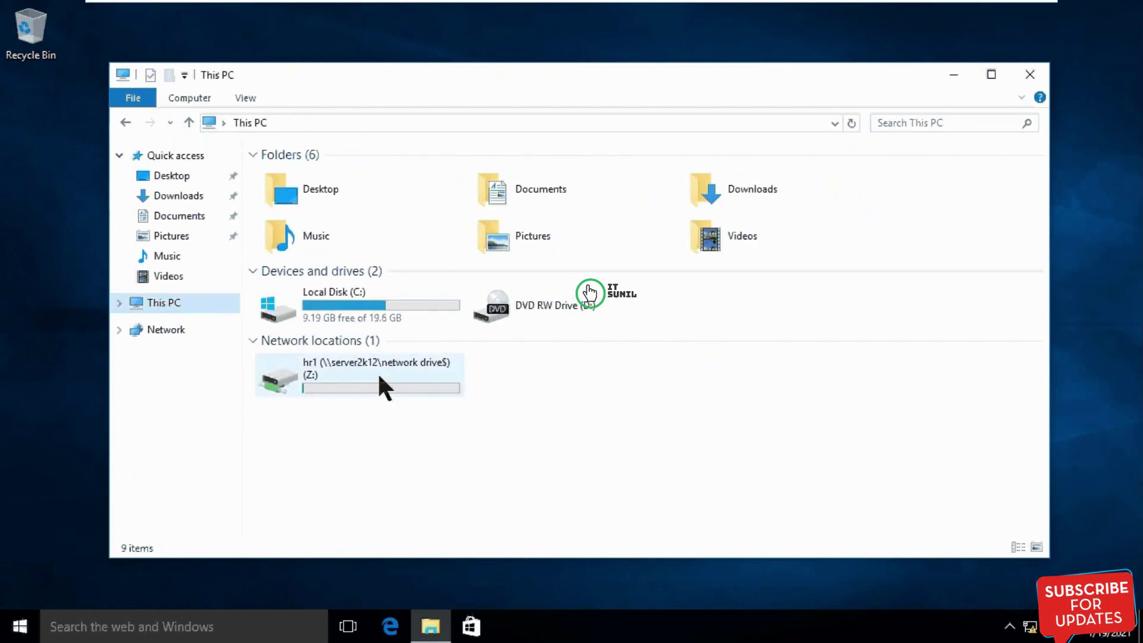
mouse_move(368, 377)
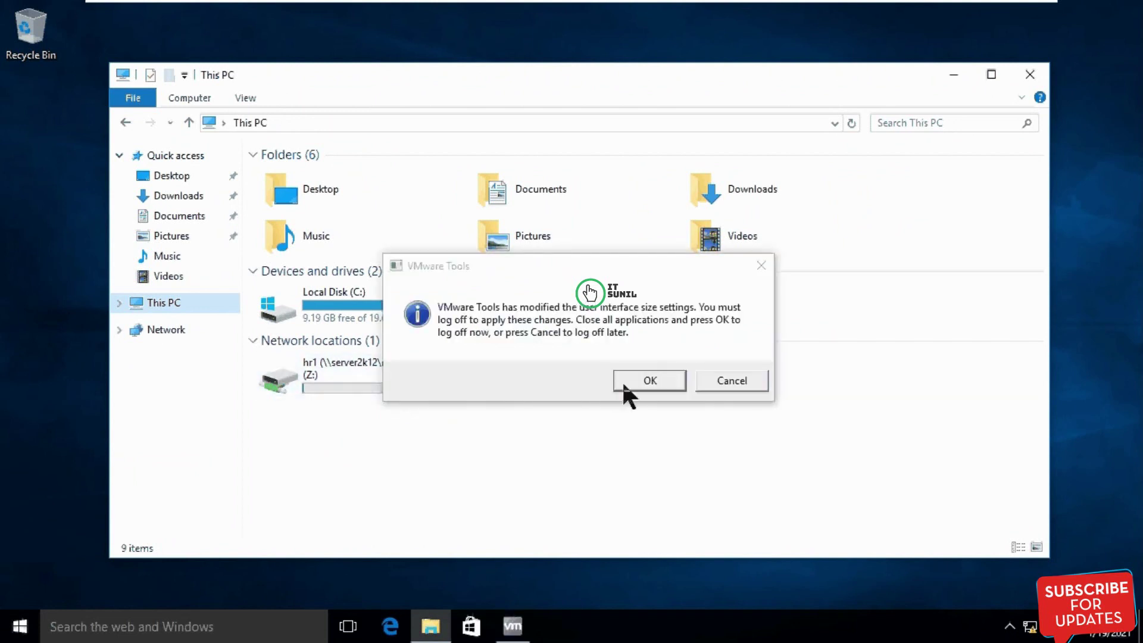
left_click(729, 380)
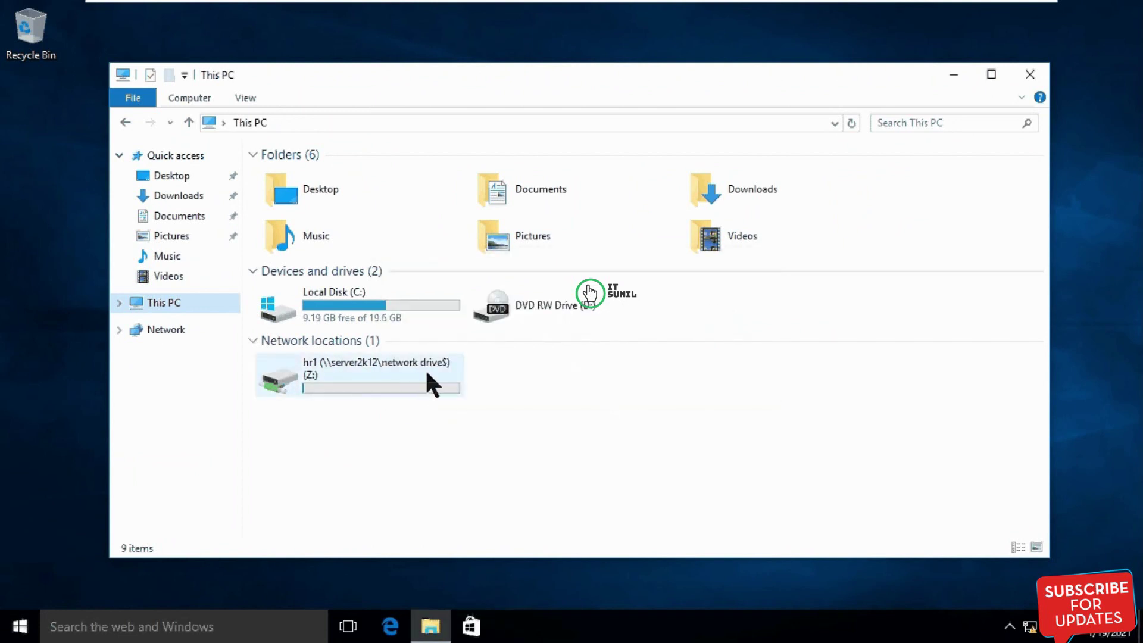
left_click(338, 378)
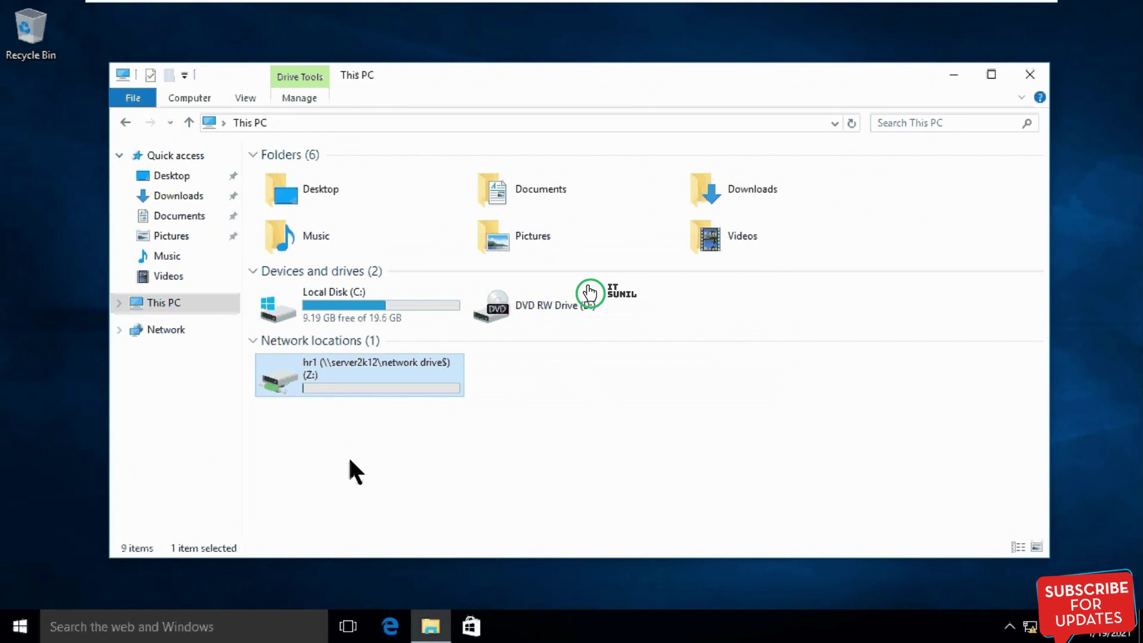
key("Return")
Step: Create a folder named New folder in the Z: drive
right_click(437, 305)
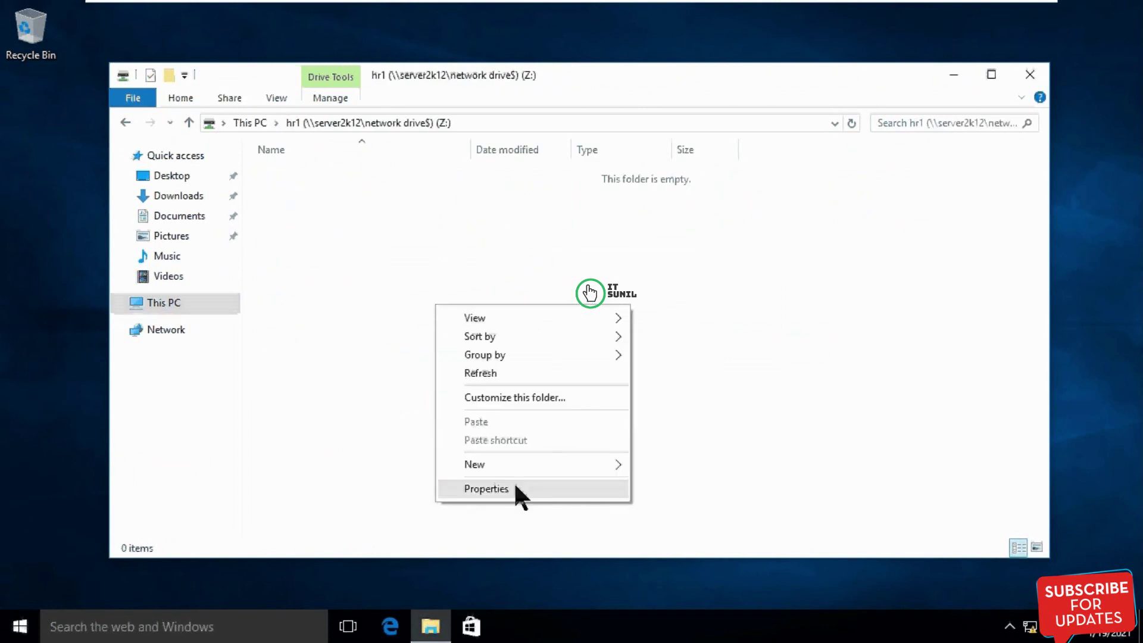
mouse_move(572, 464)
left_click(669, 463)
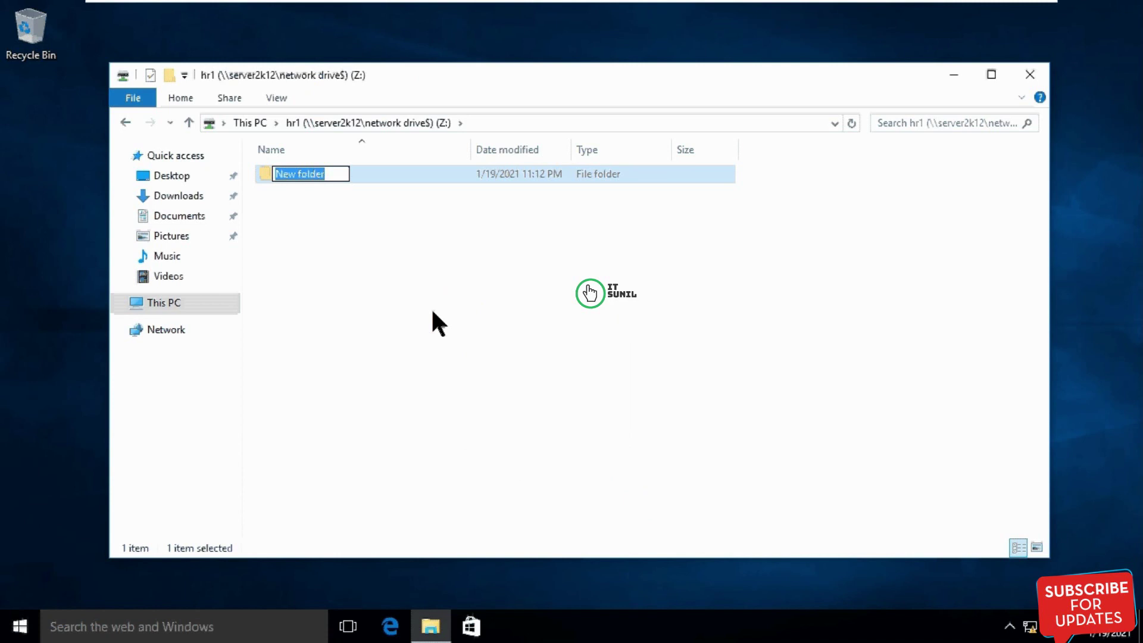
left_click(373, 289)
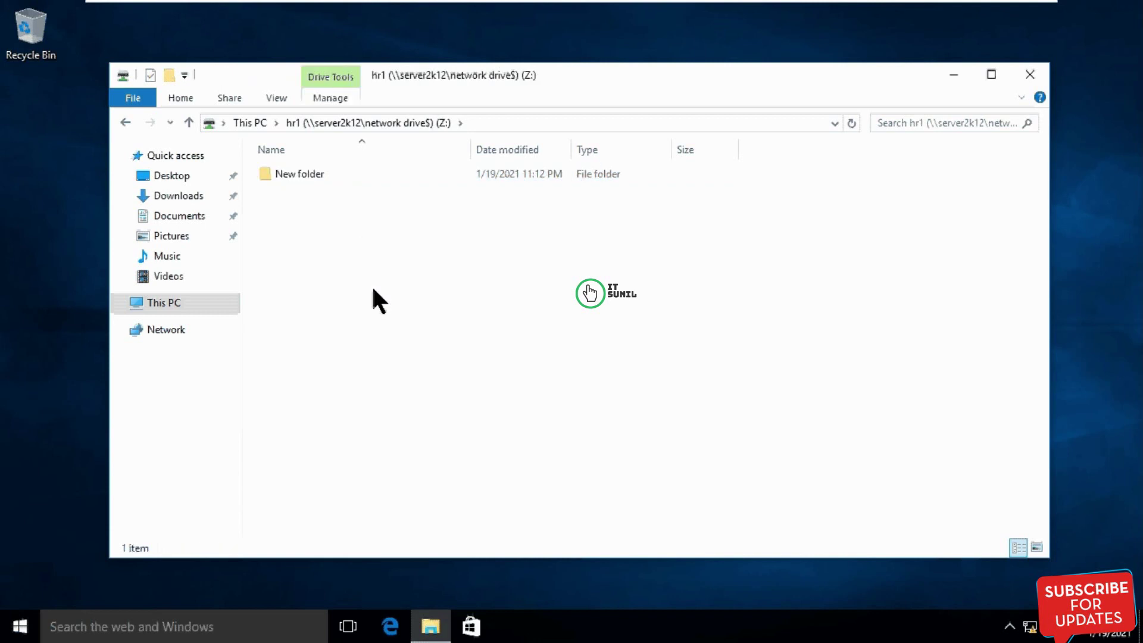
key("super+r")
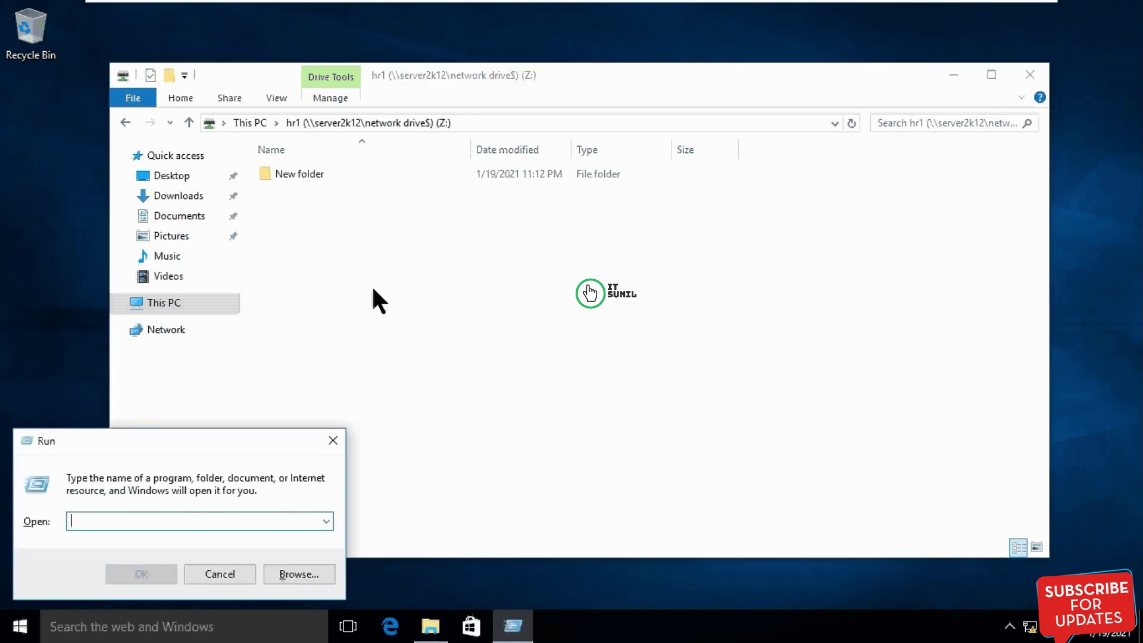
type("\\\\")
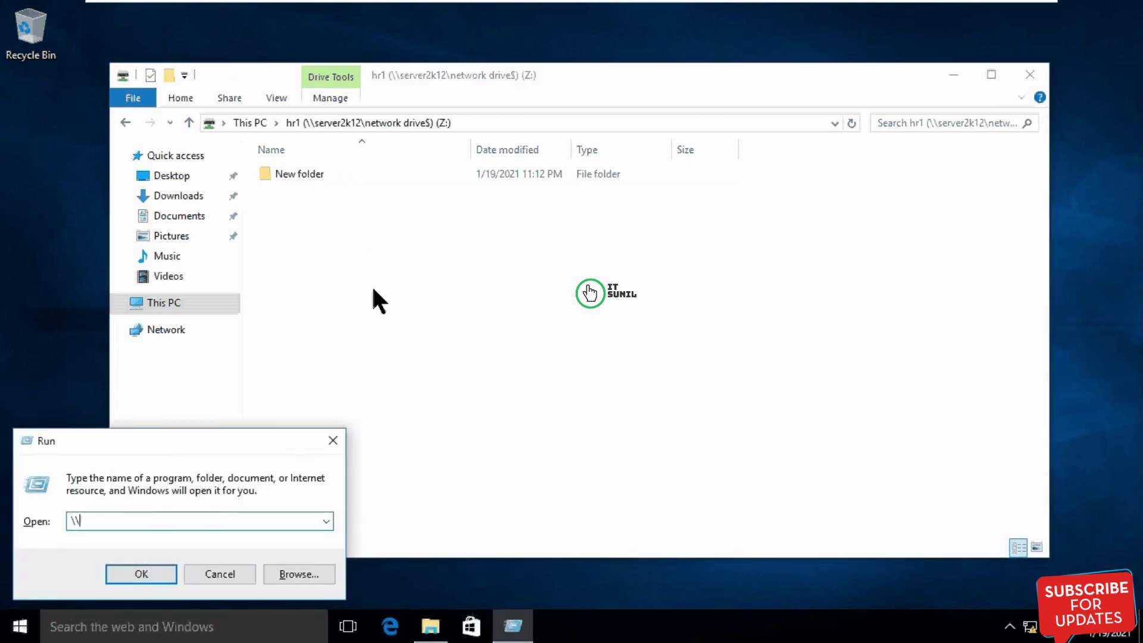
type("server2k12")
key("Return")
double_click(546, 189)
right_click(405, 301)
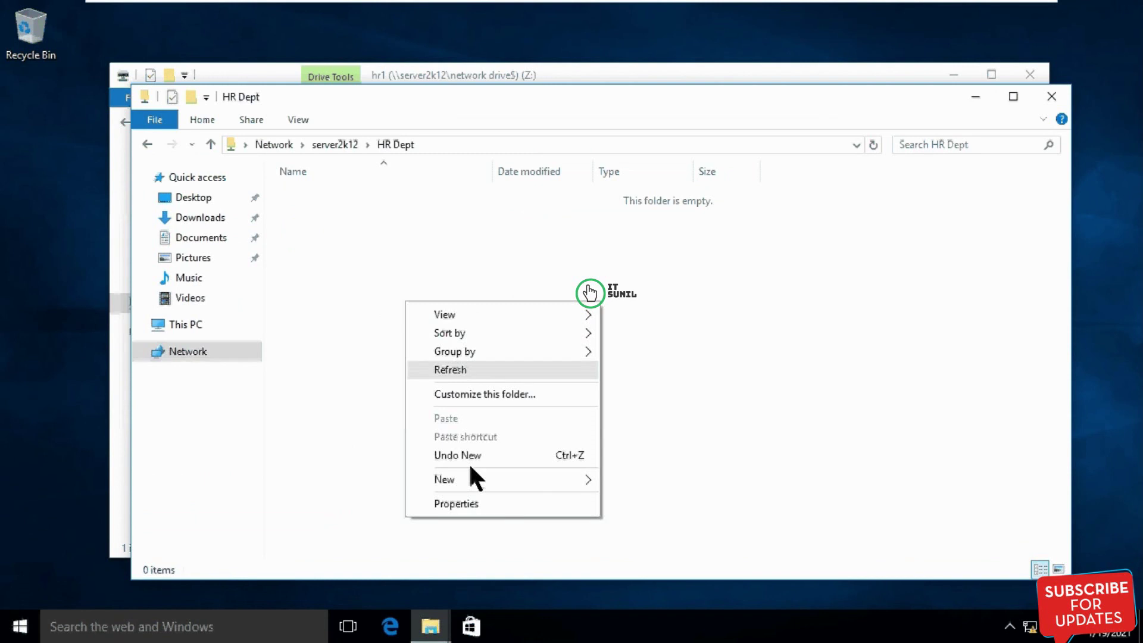
left_click(464, 255)
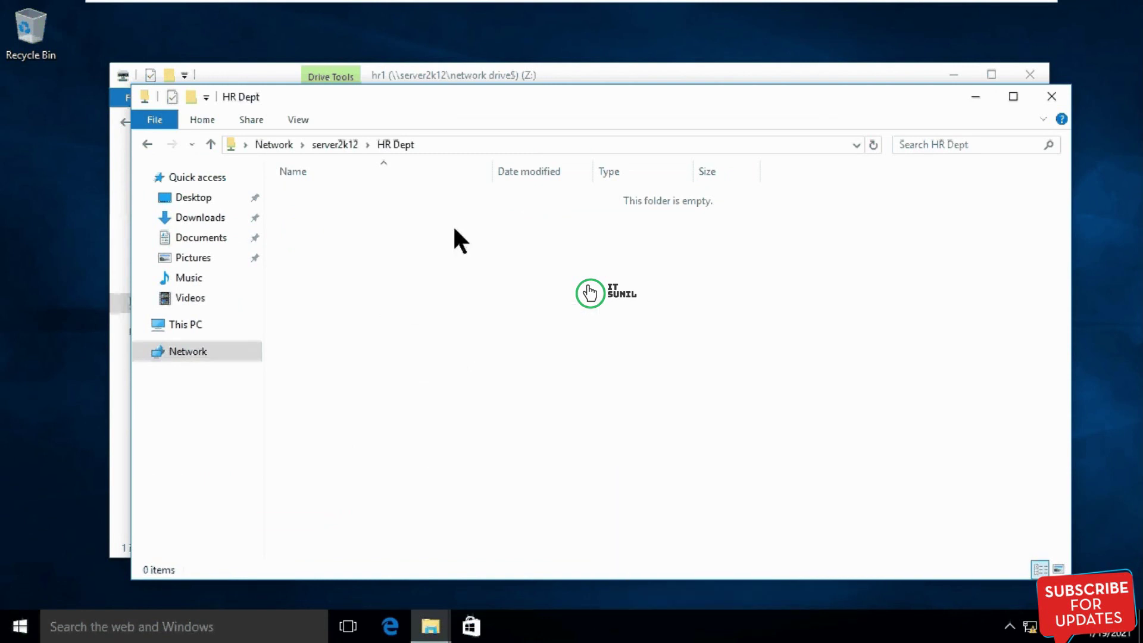
left_click(148, 141)
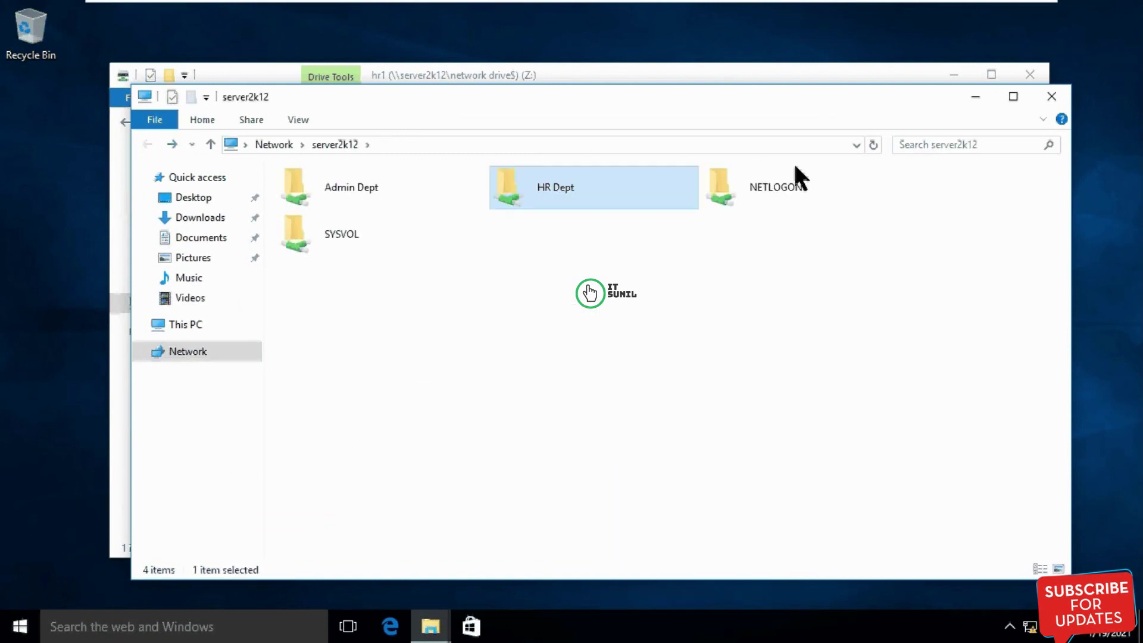
double_click(340, 187)
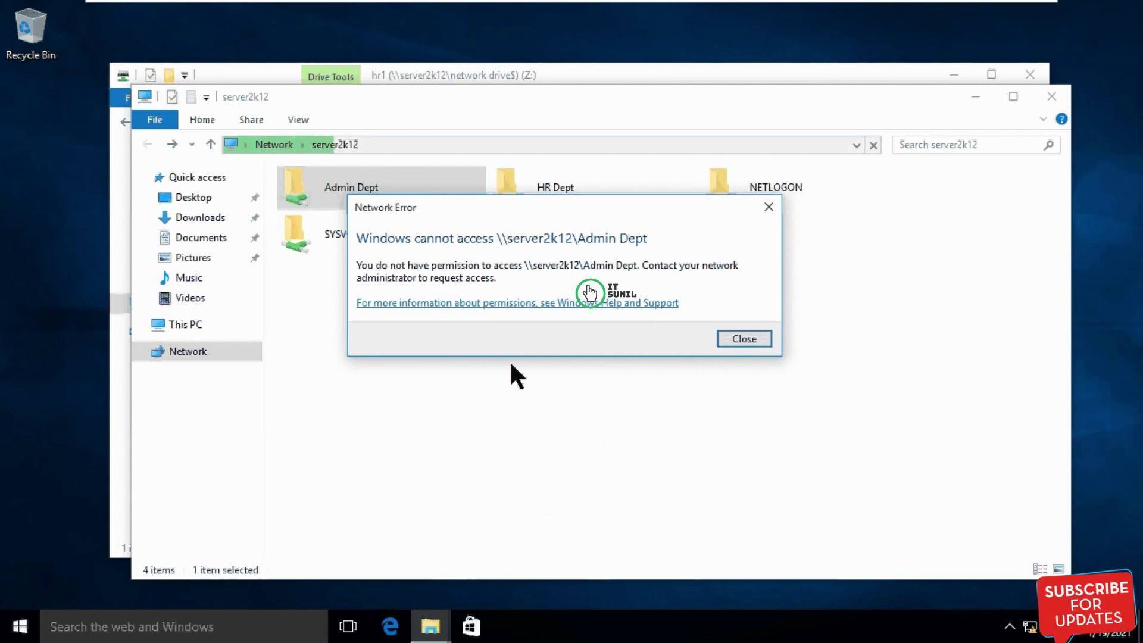
left_click(755, 341)
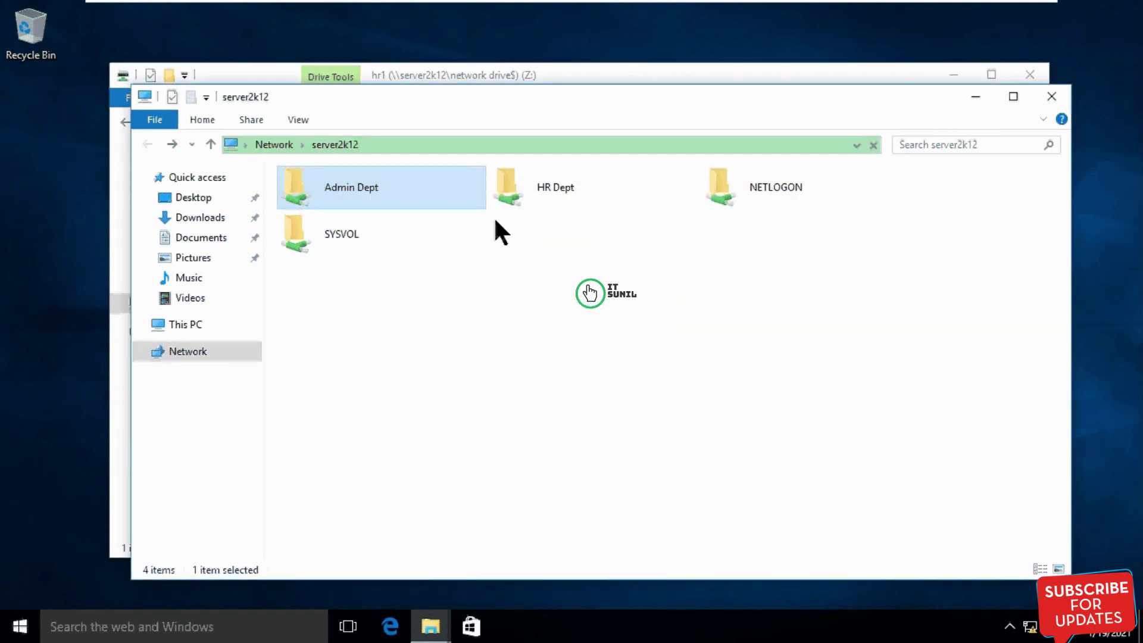
double_click(547, 192)
left_click_drag(395, 254, 755, 441)
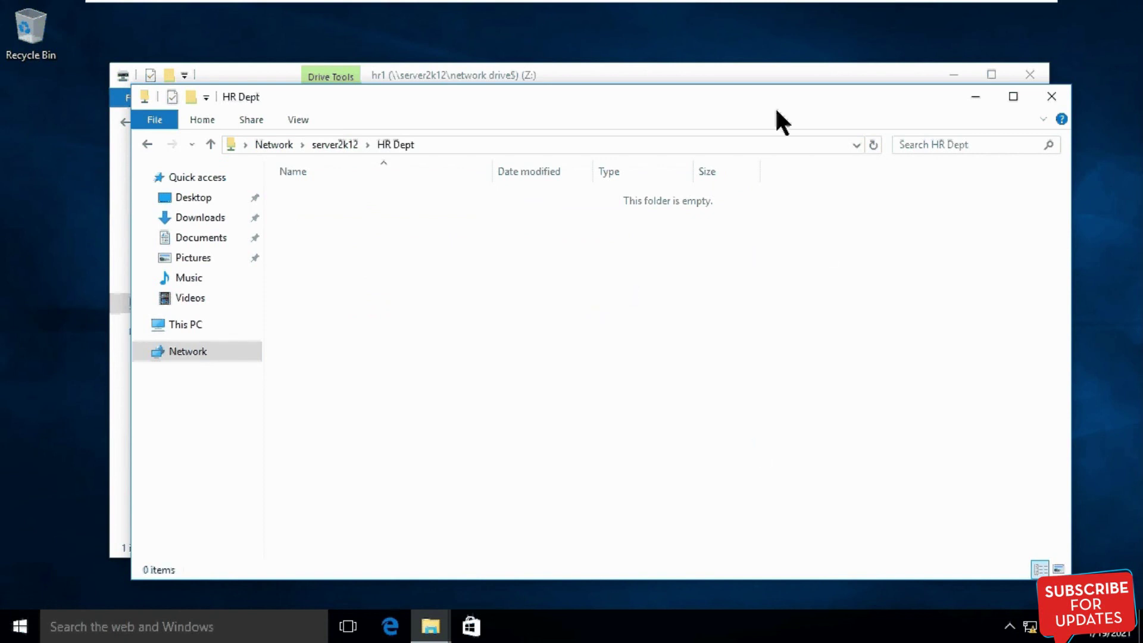
left_click(977, 98)
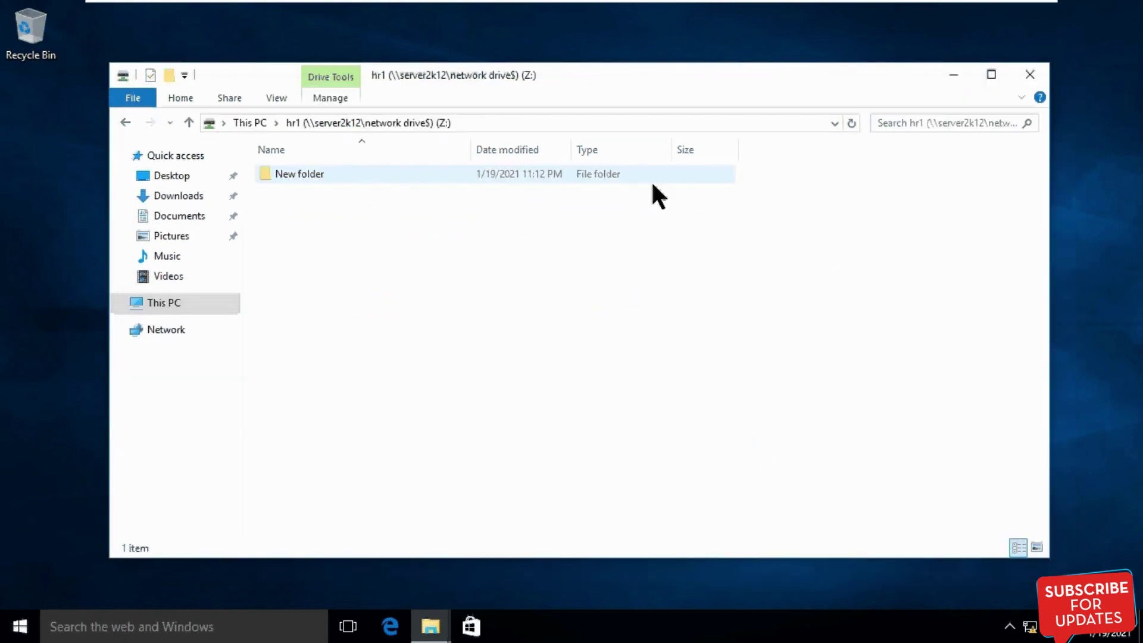
left_click(495, 121)
key("Escape")
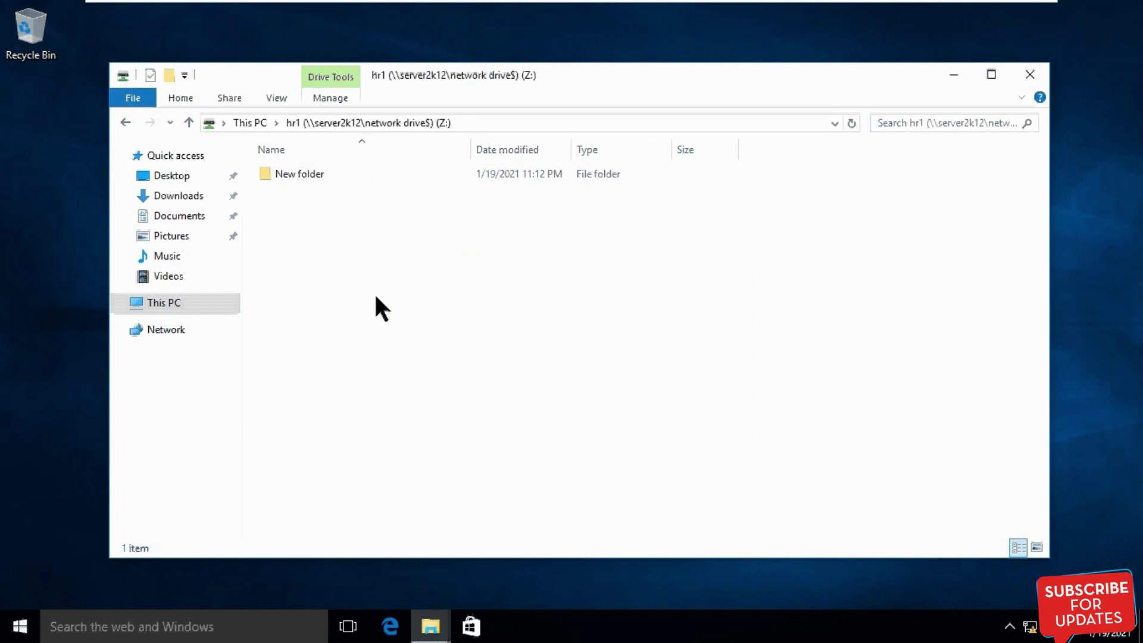